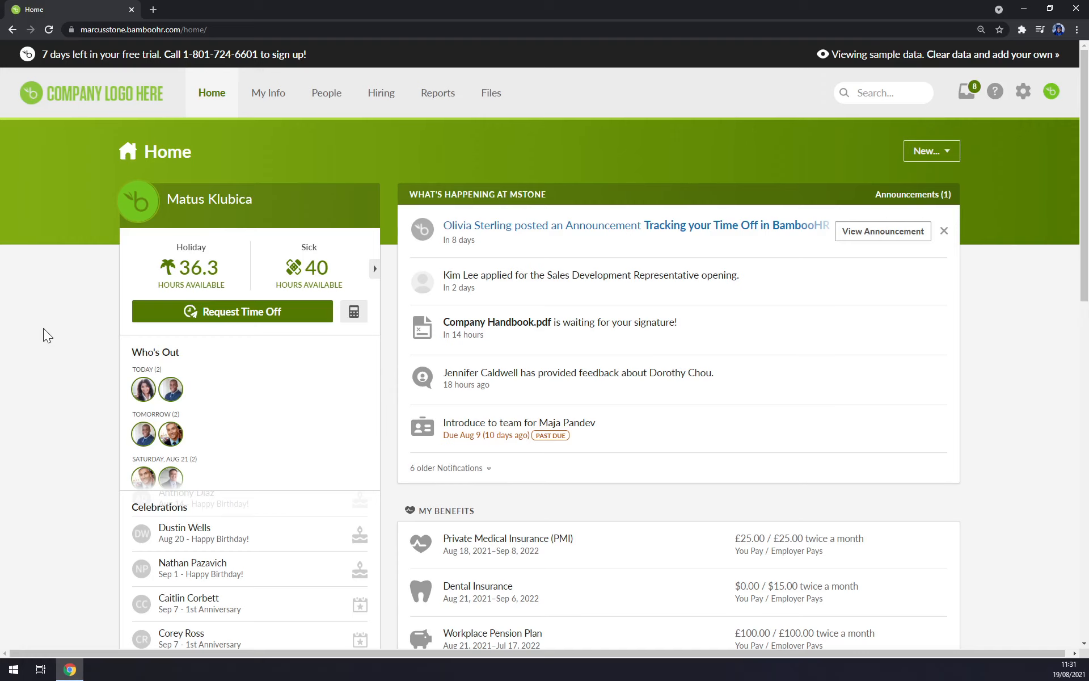
Step: Look over the home dashboard, including company links, benefits, new employees, training and the headcount report
scroll(47, 326, down, 8)
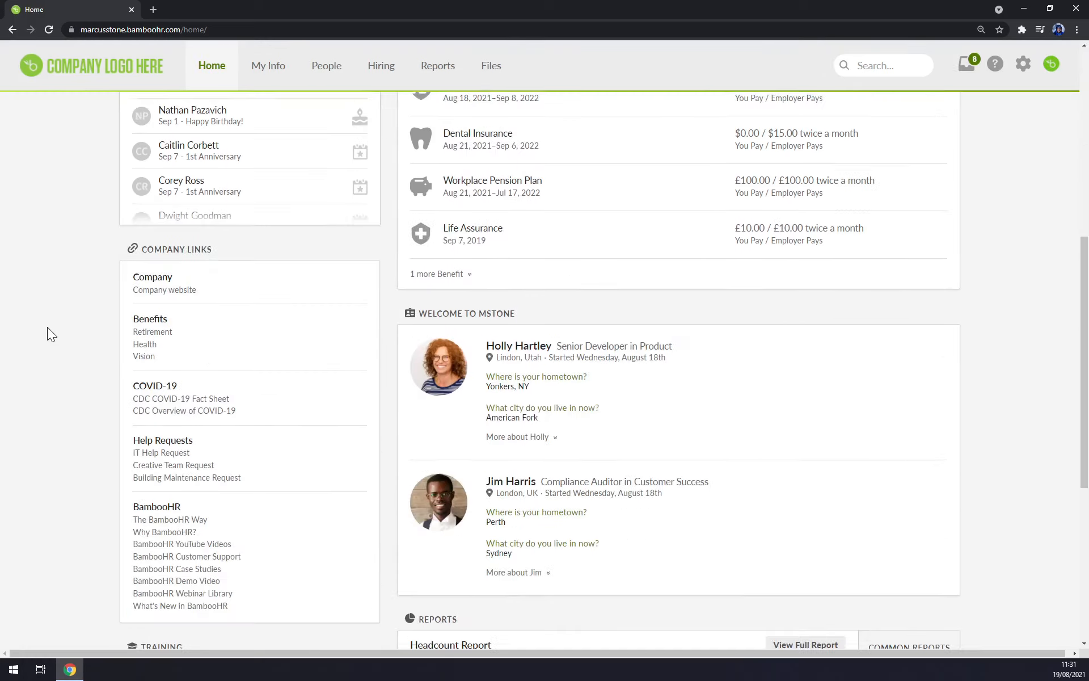
scroll(47, 328, down, 2)
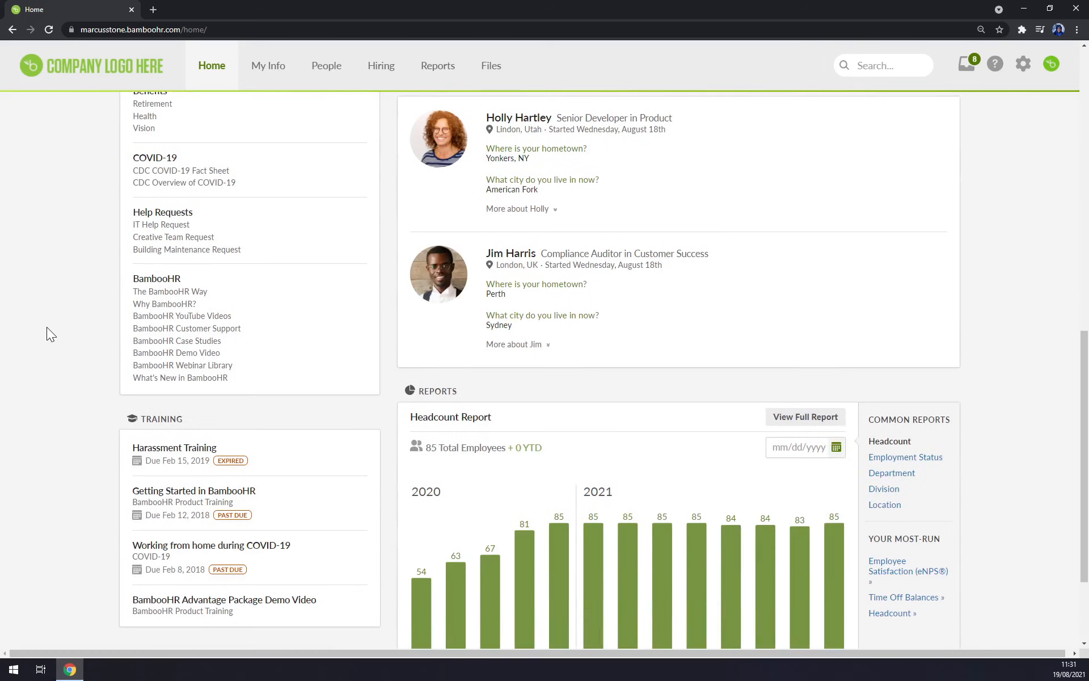
scroll(47, 329, up, 10)
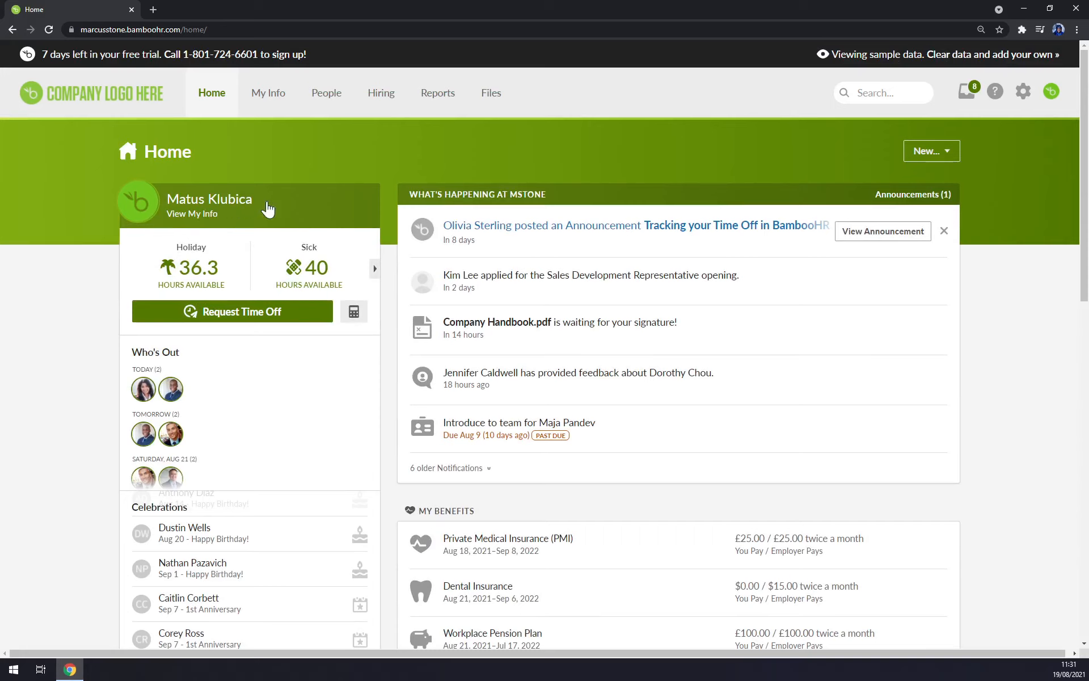
Step: Open the signed-in employee's own profile and review the basic information in its Personal section
click(196, 214)
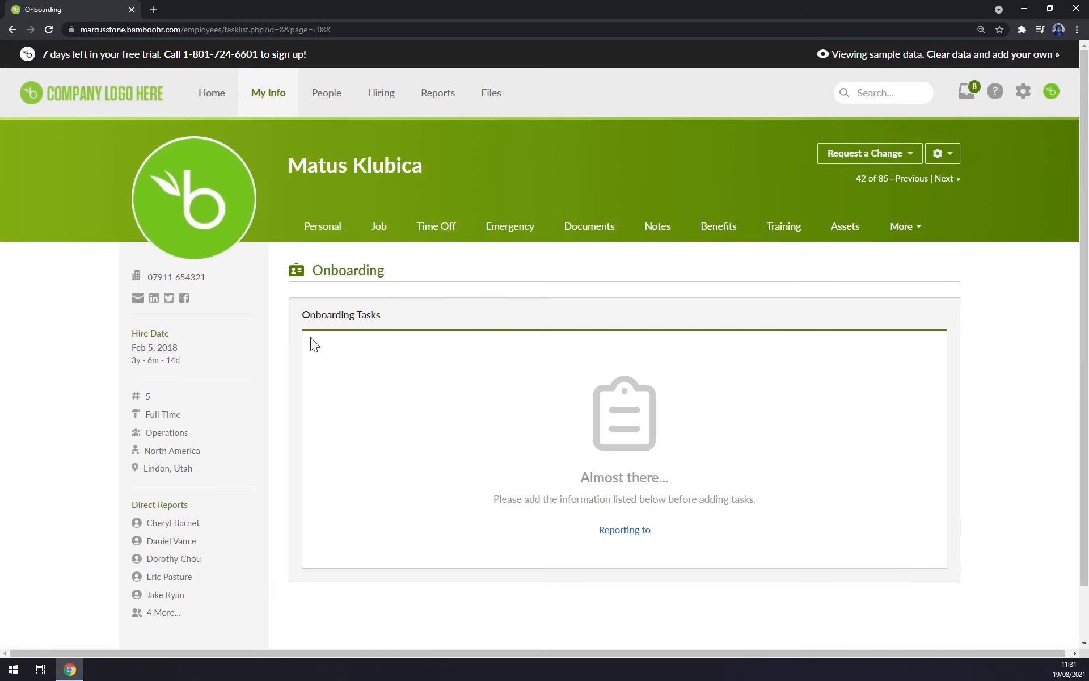
click(334, 238)
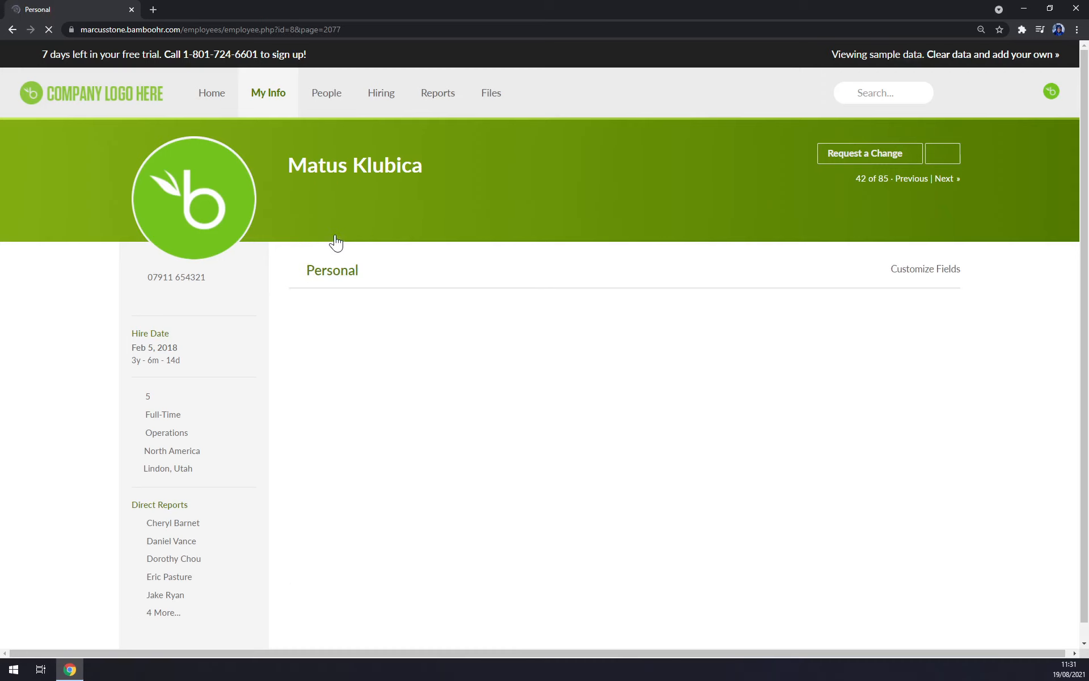
scroll(544, 448, down, 2)
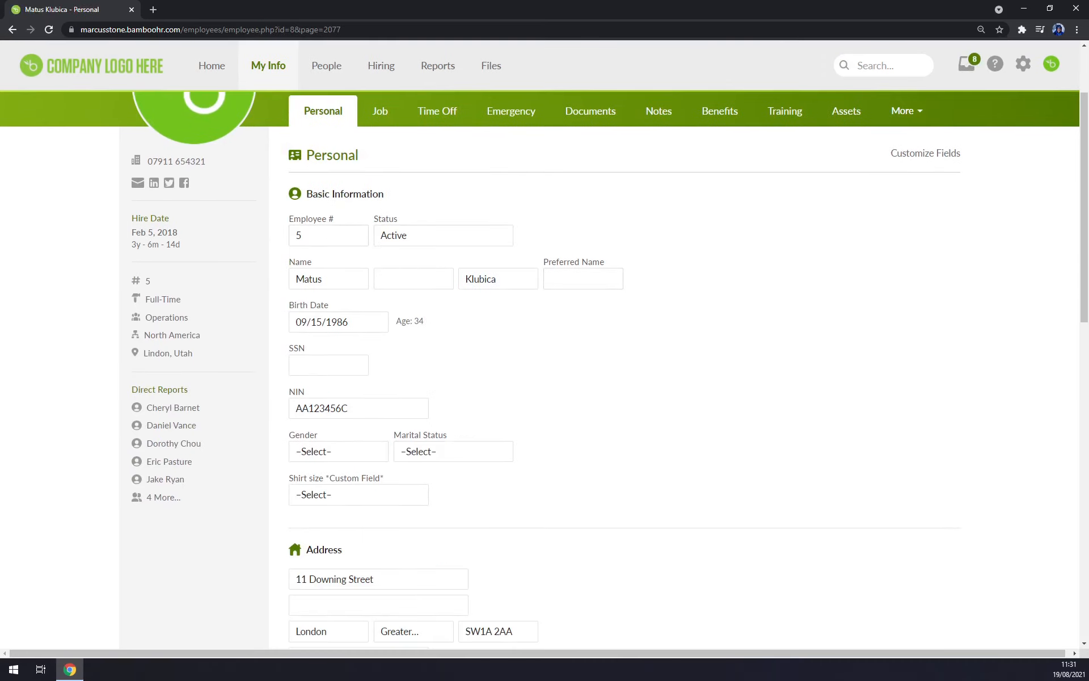
scroll(455, 272, down, 2)
scroll(397, 289, up, 4)
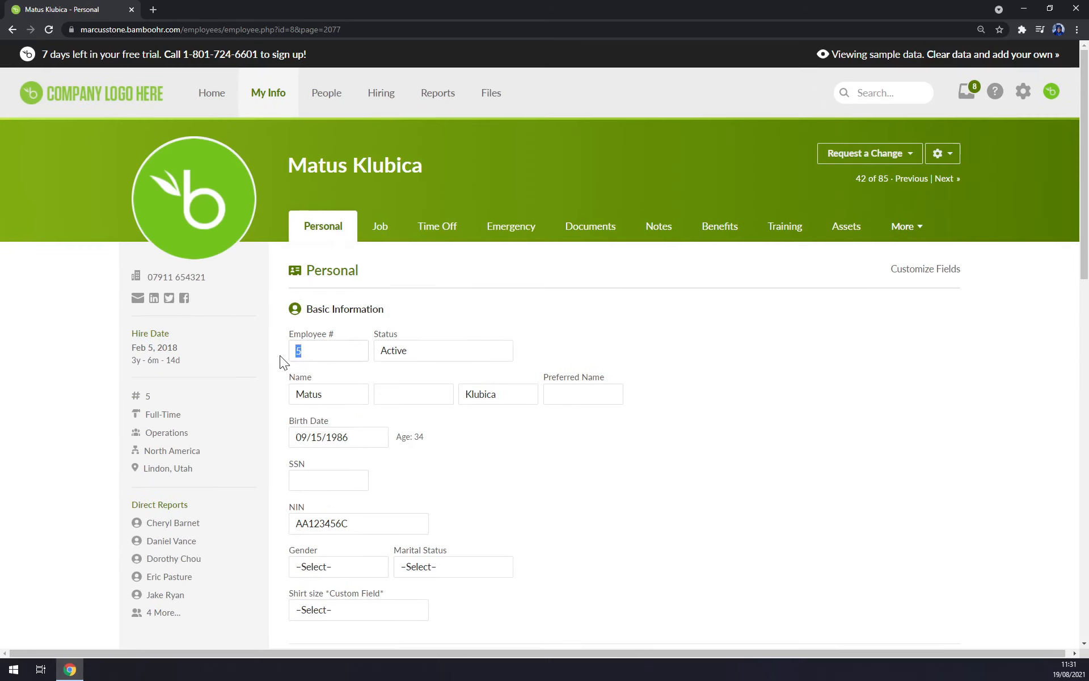
scroll(267, 294, down, 2)
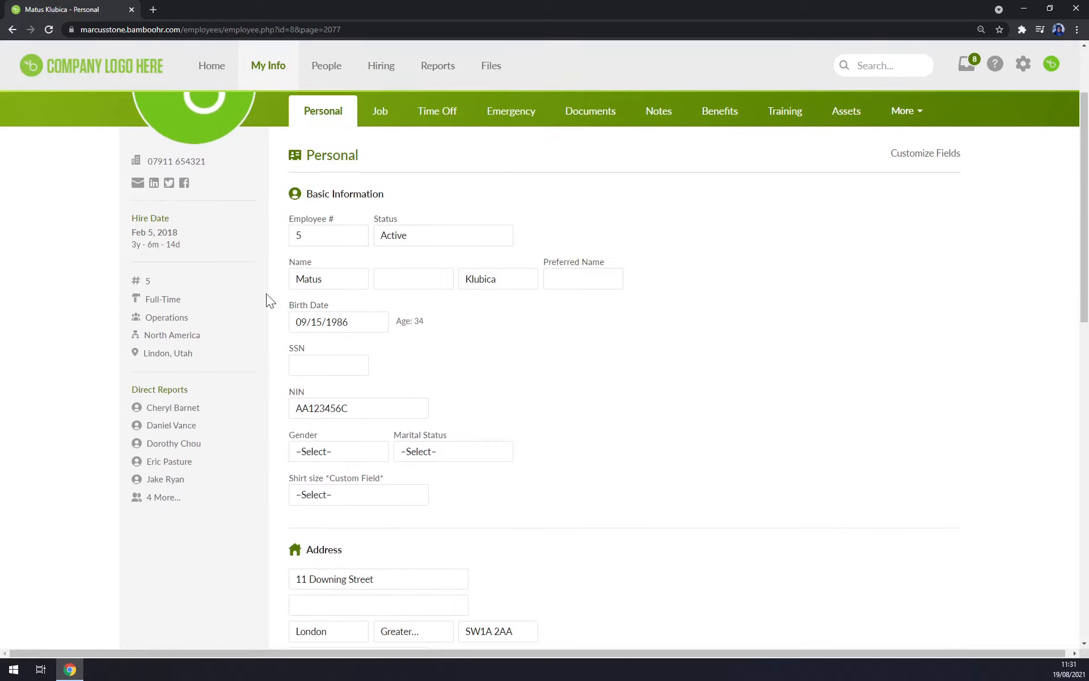
scroll(479, 334, down, 2)
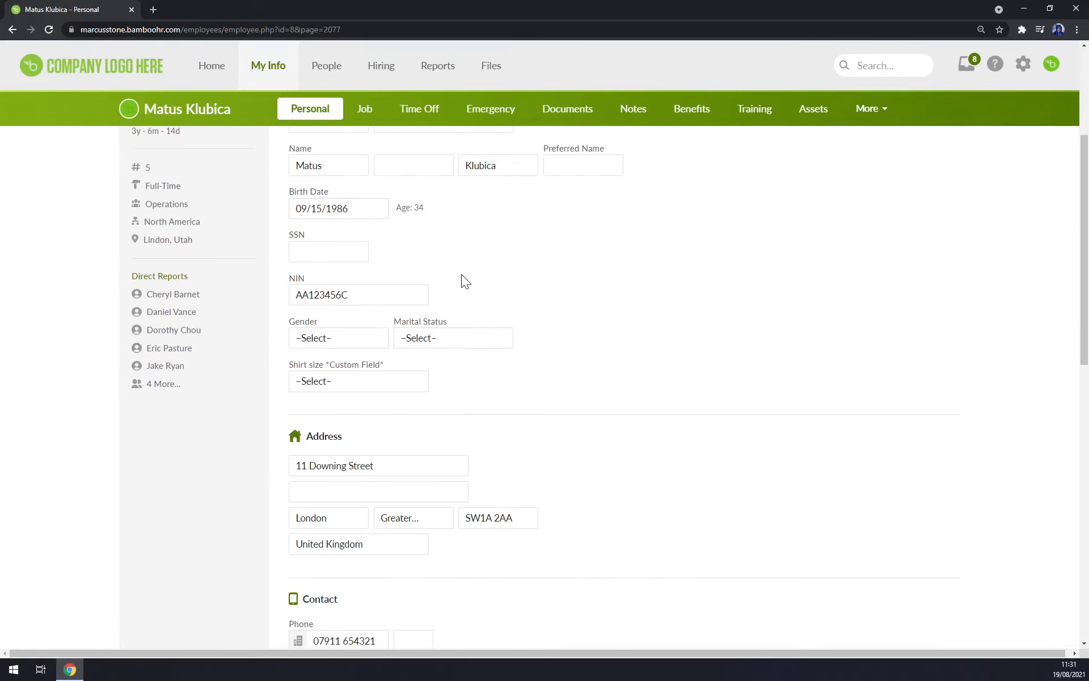
scroll(488, 283, down, 1)
scroll(442, 274, down, 1)
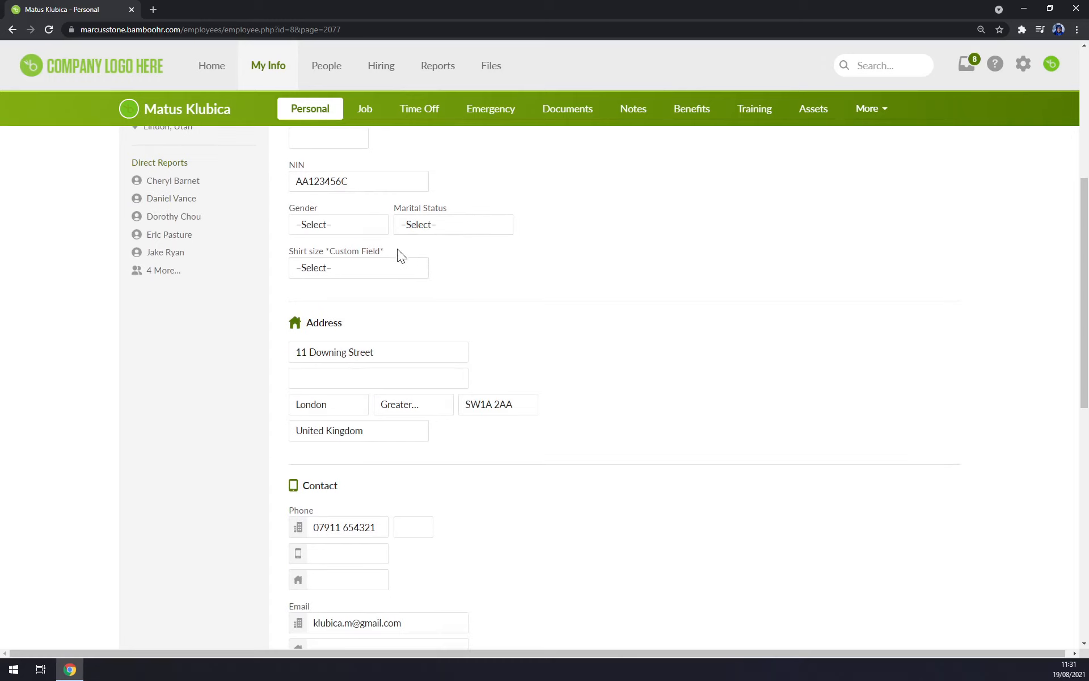
Step: Examine the gender choices and the address, contact, social links, education and visa details in the Personal section
click(435, 237)
click(335, 227)
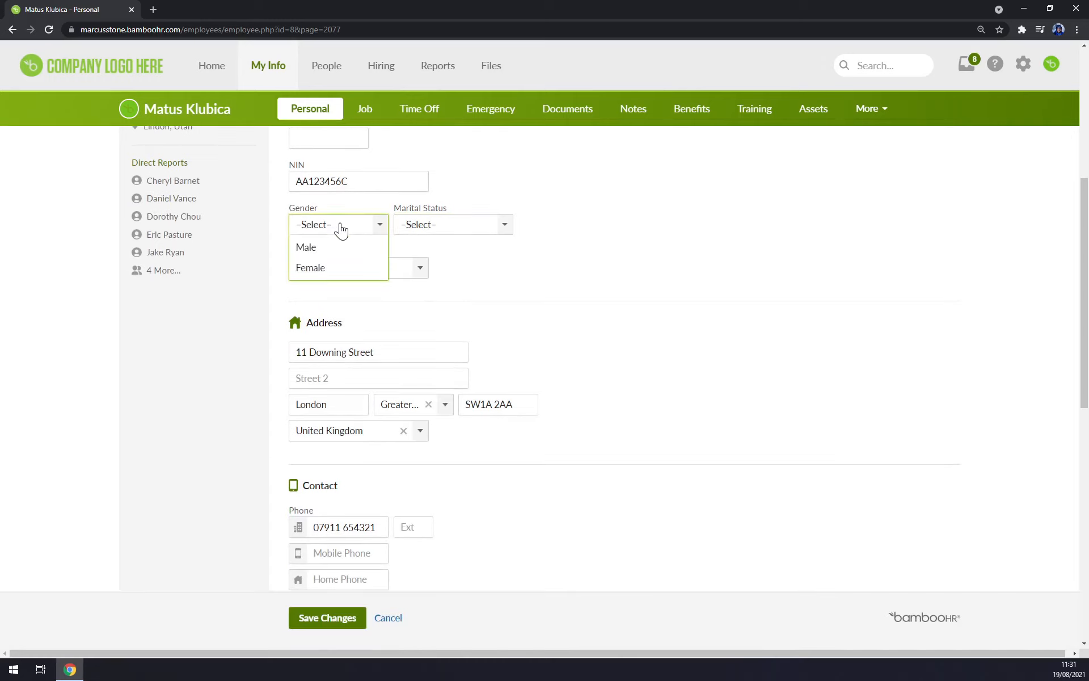
click(488, 267)
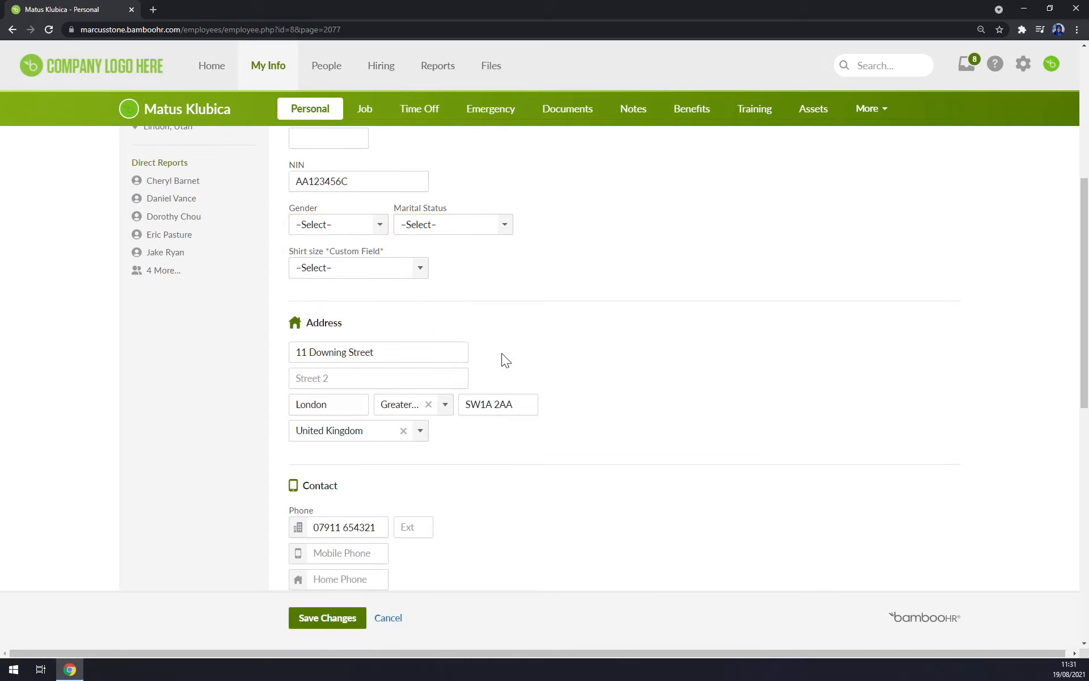
scroll(502, 369, down, 1)
scroll(501, 370, down, 2)
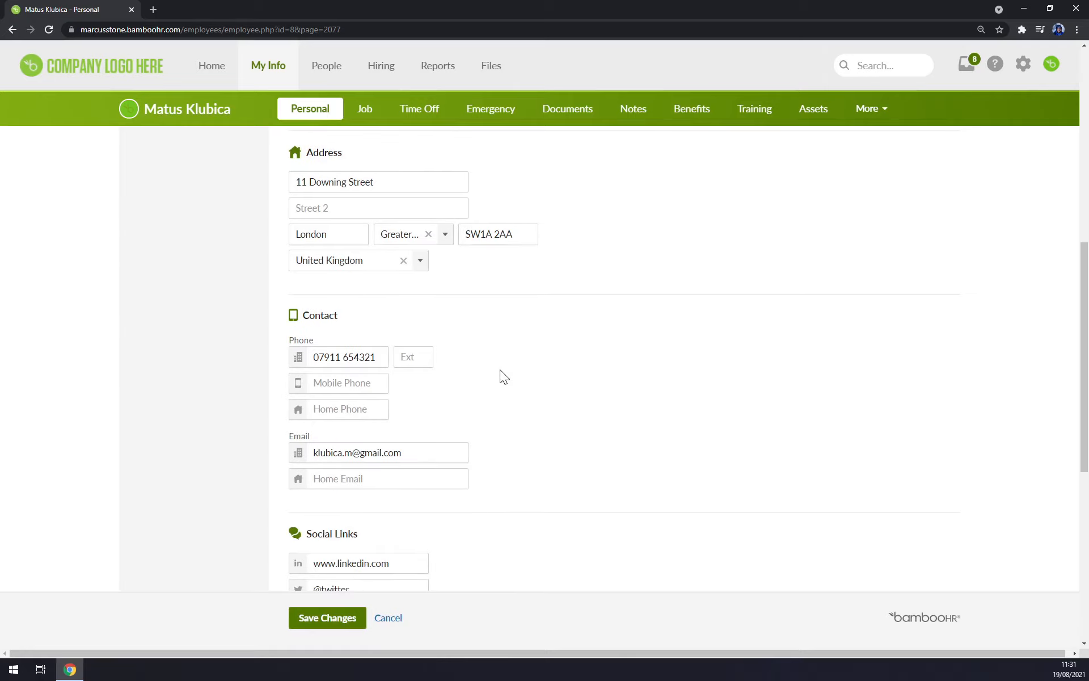
scroll(526, 400, down, 7)
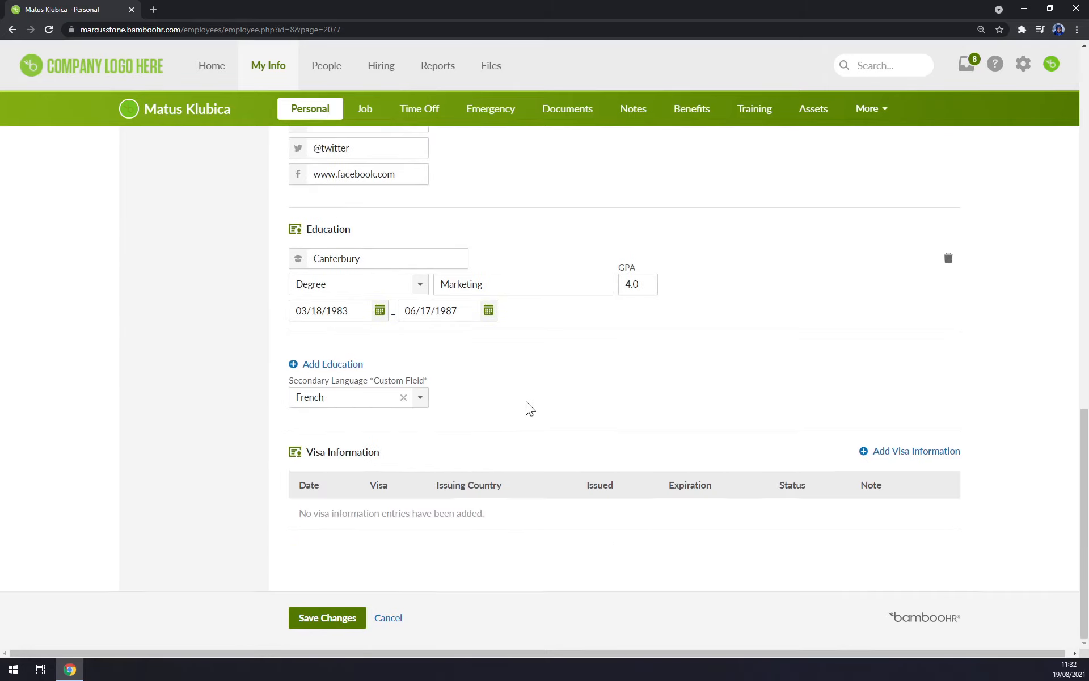
Step: Review the employee's Job section, opening the Update Job Information form and closing it unsaved, and check compensation, direct reports and veteran status
scroll(526, 400, up, 10)
click(368, 111)
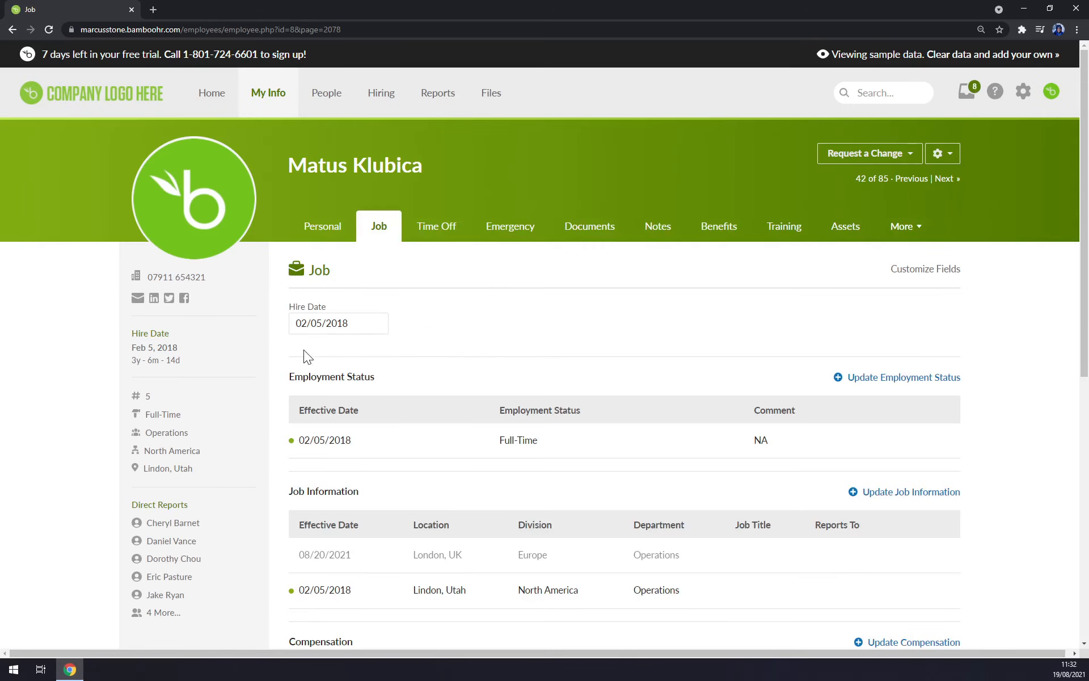
scroll(341, 385, down, 2)
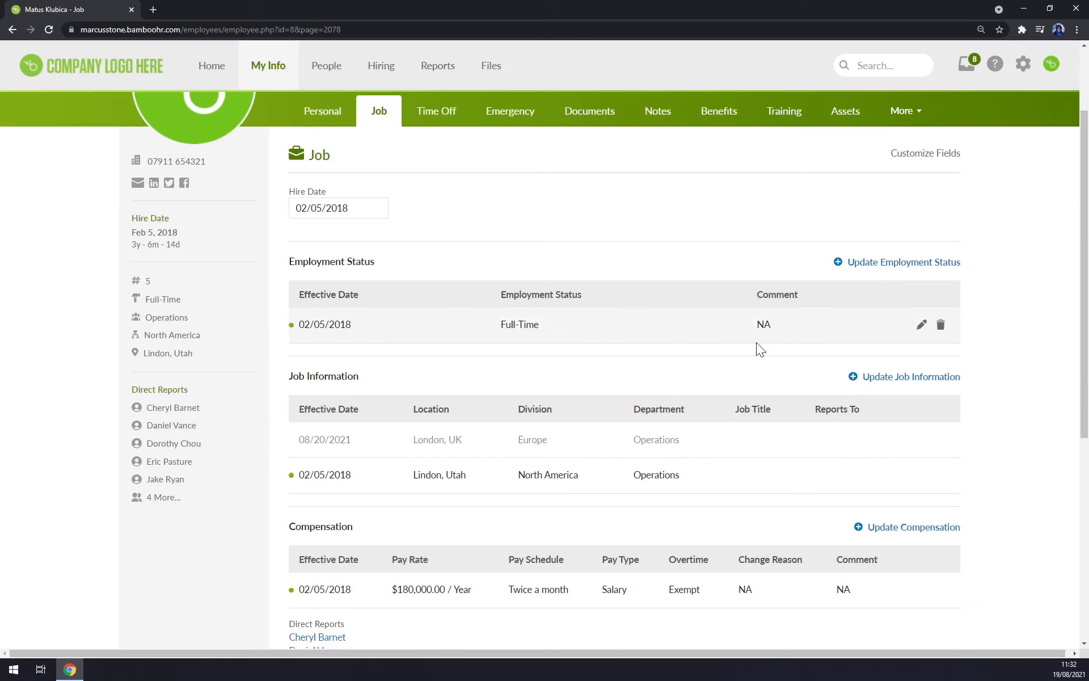
scroll(624, 342, down, 1)
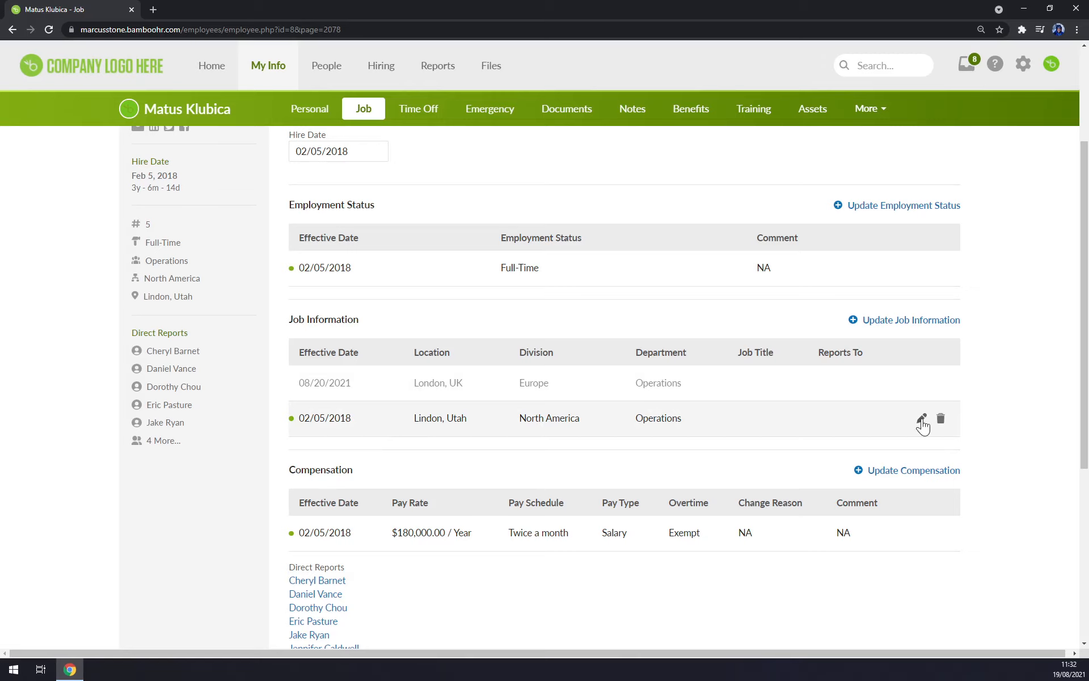
click(921, 328)
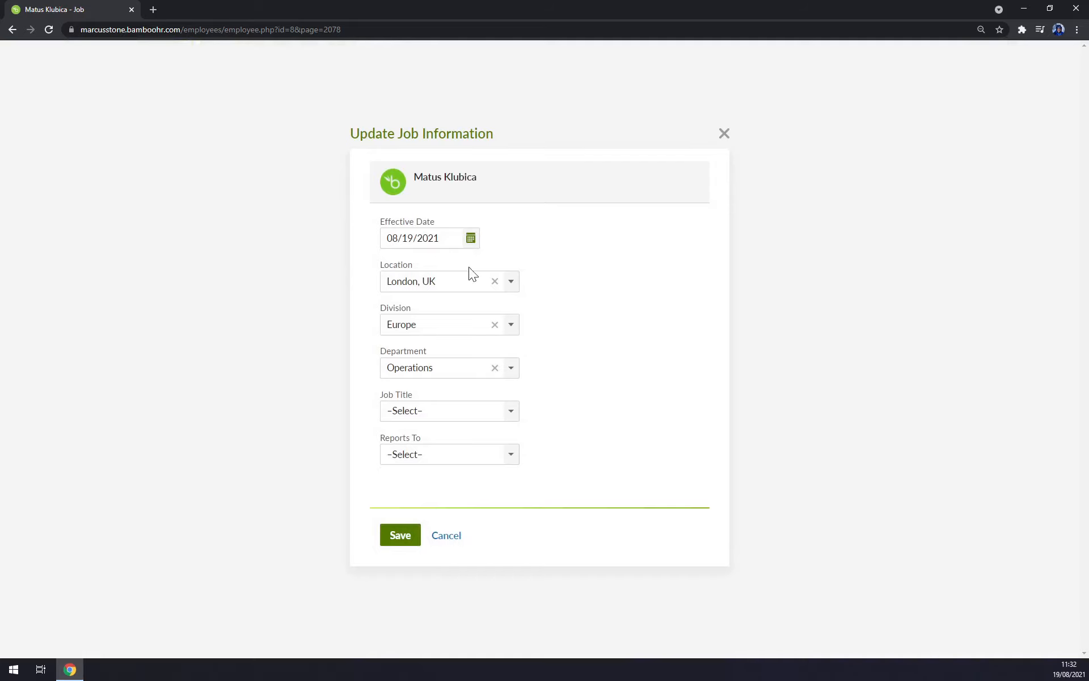
click(724, 133)
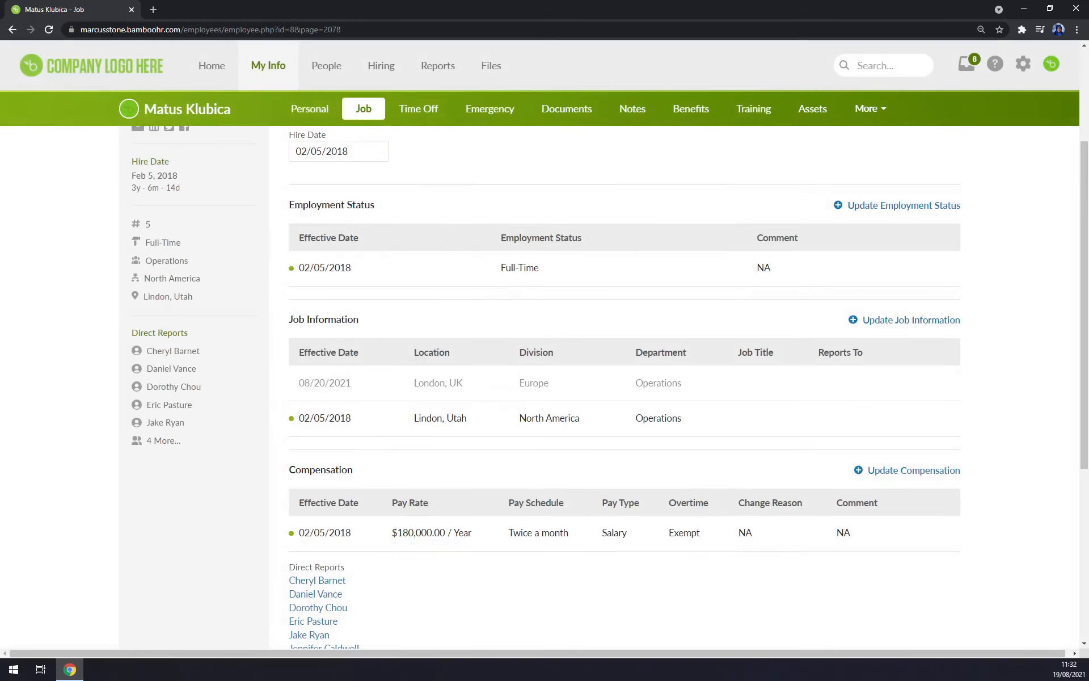
scroll(708, 356, down, 3)
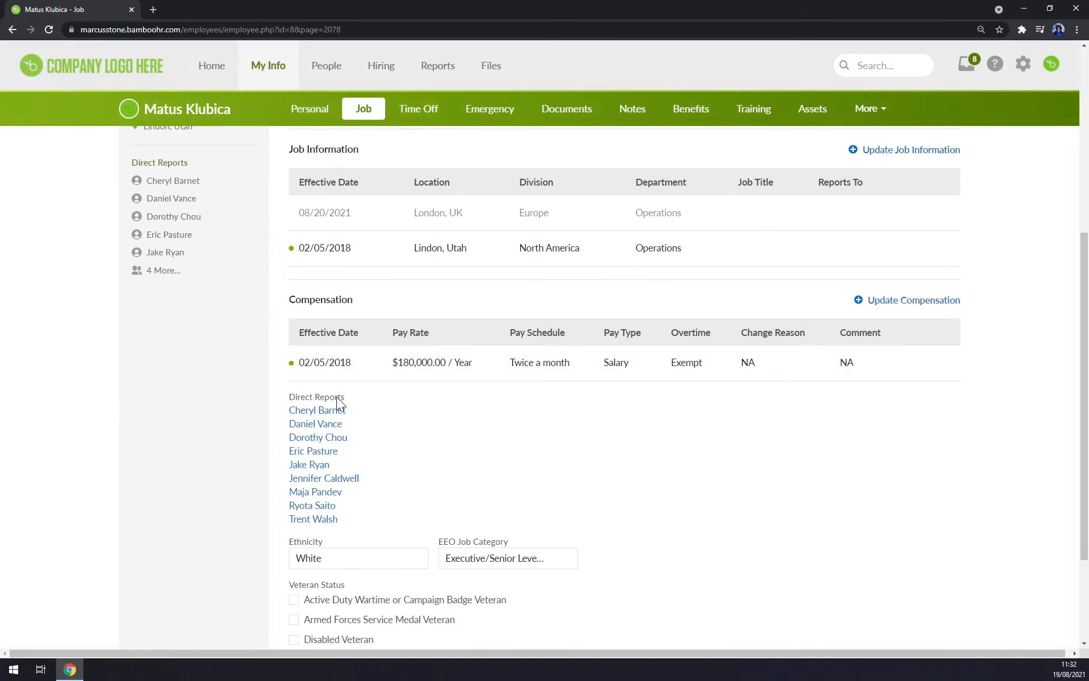
scroll(341, 445, down, 3)
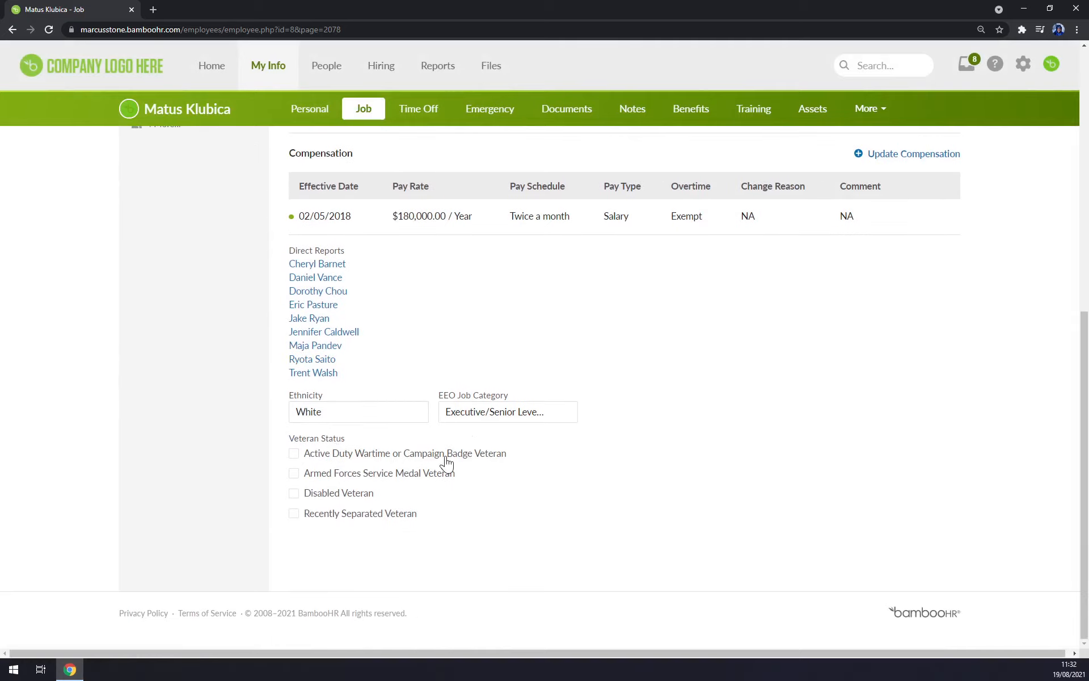
Step: Open the employee's Time Off section and view the holiday accrual options, closing them without changes
scroll(567, 397, up, 5)
click(434, 111)
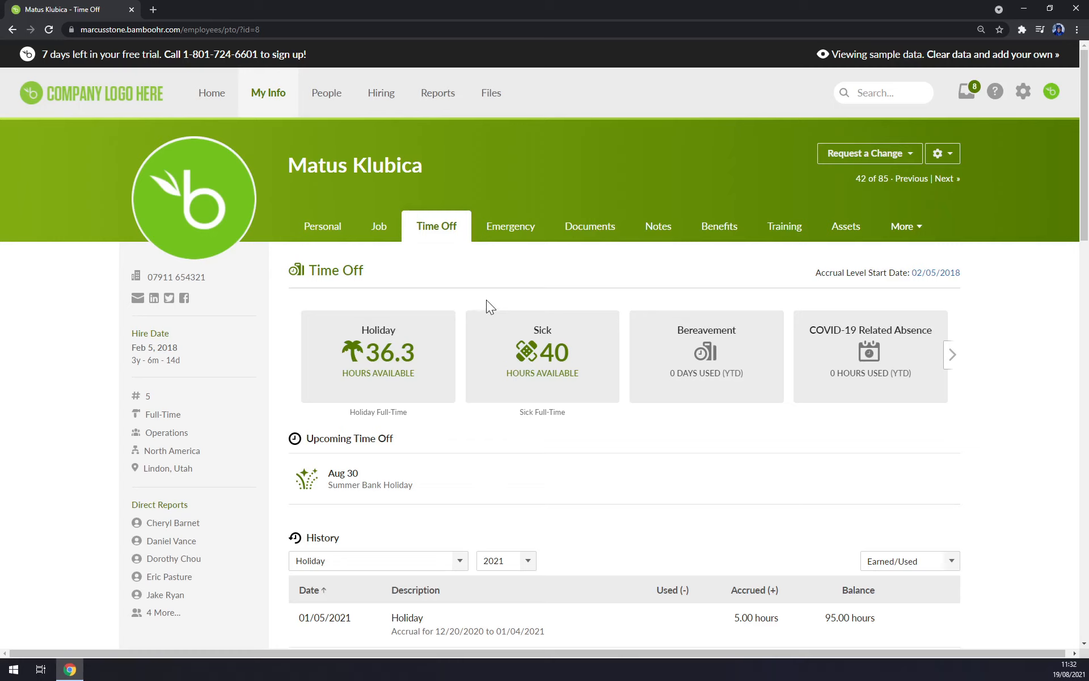
mouse_move(421, 403)
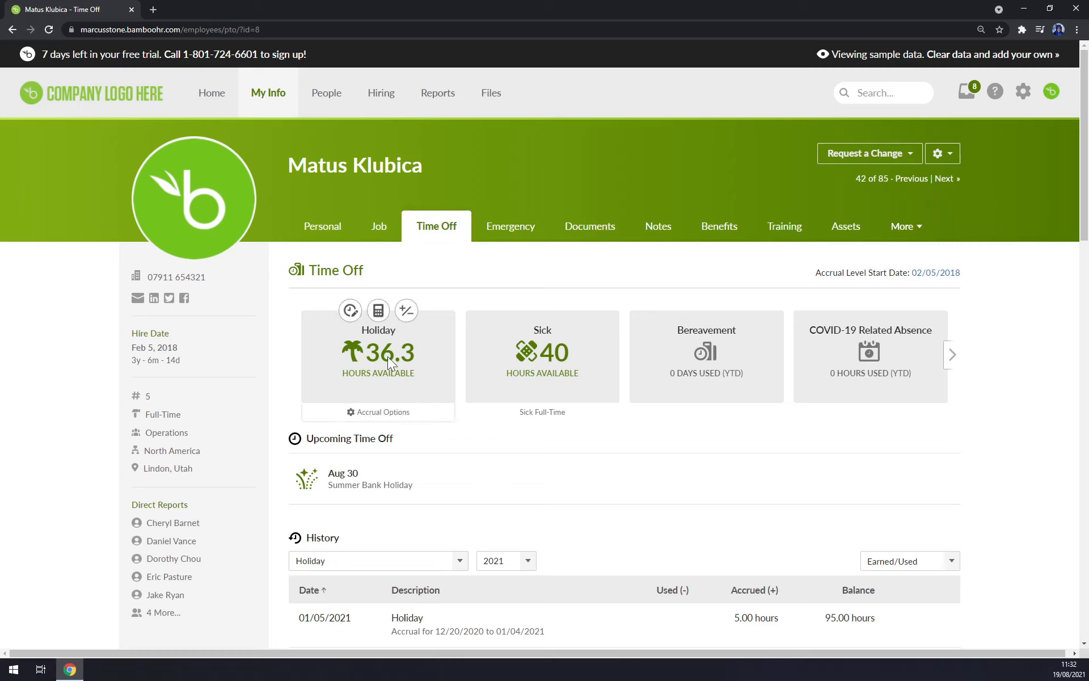
click(401, 412)
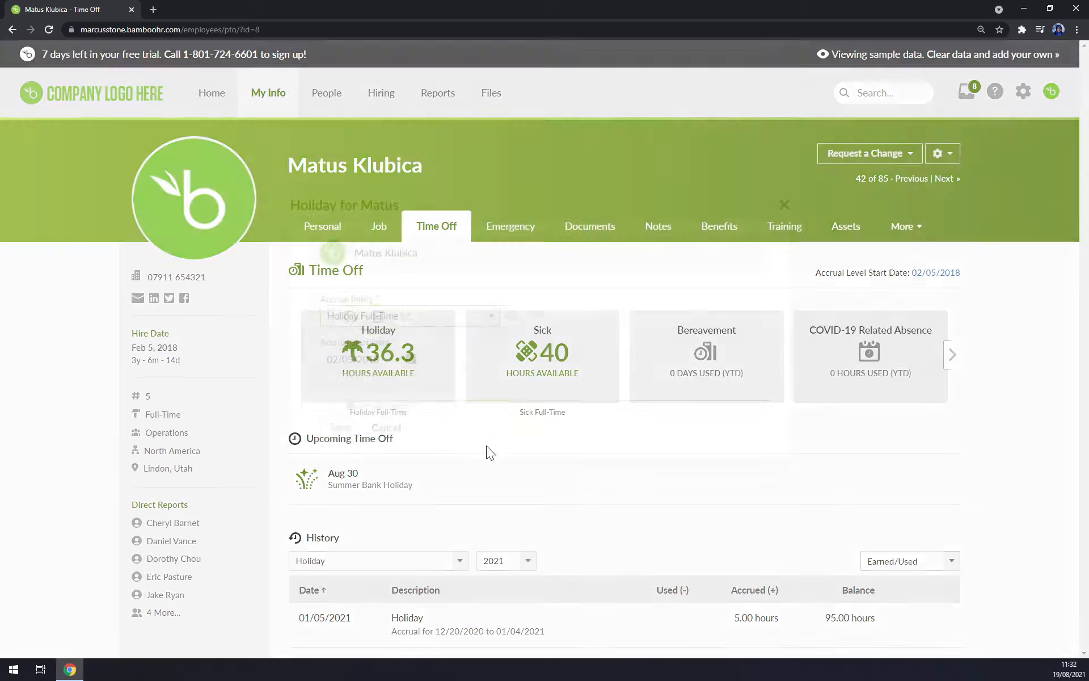
click(785, 217)
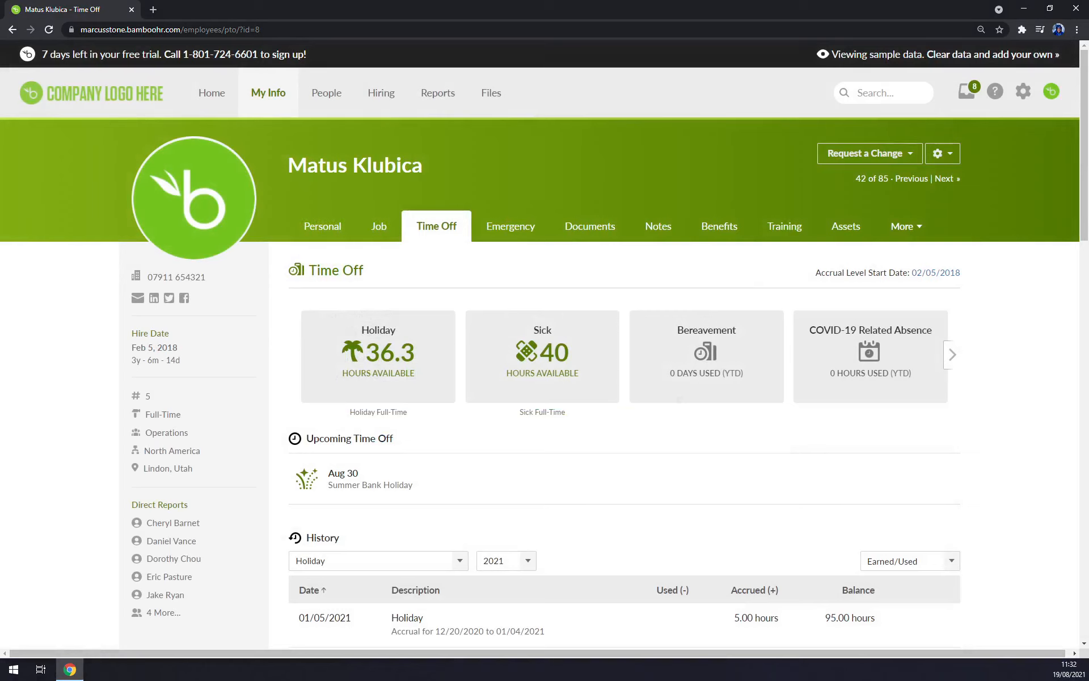
Step: Browse the available time off categories, the upcoming time off and the holiday history
mouse_move(542, 365)
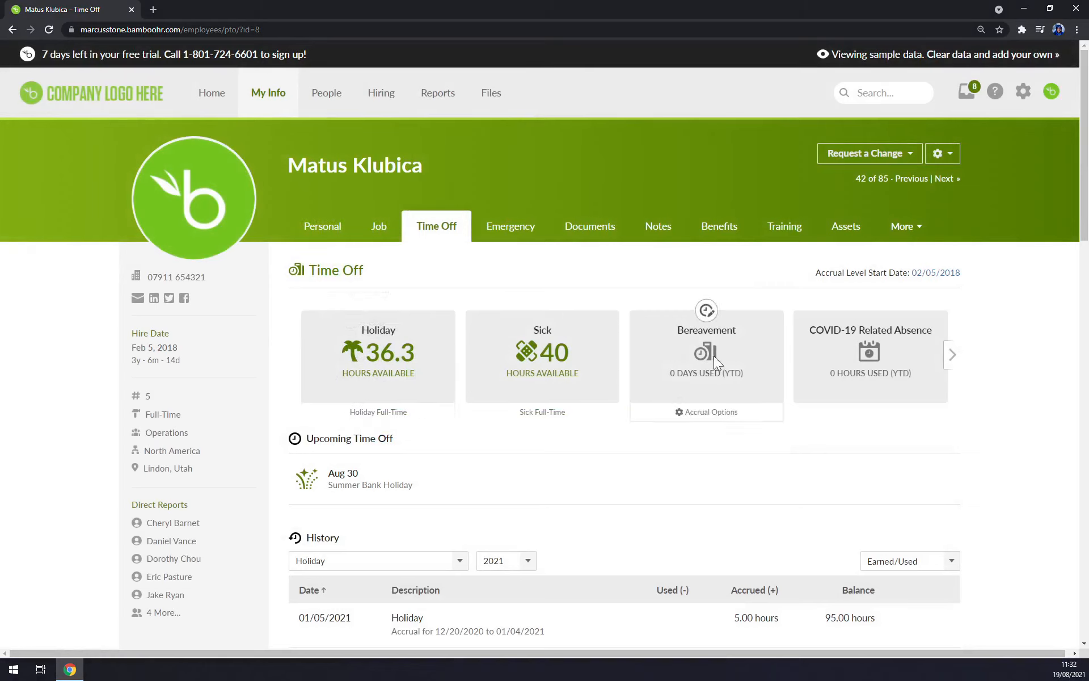
click(952, 352)
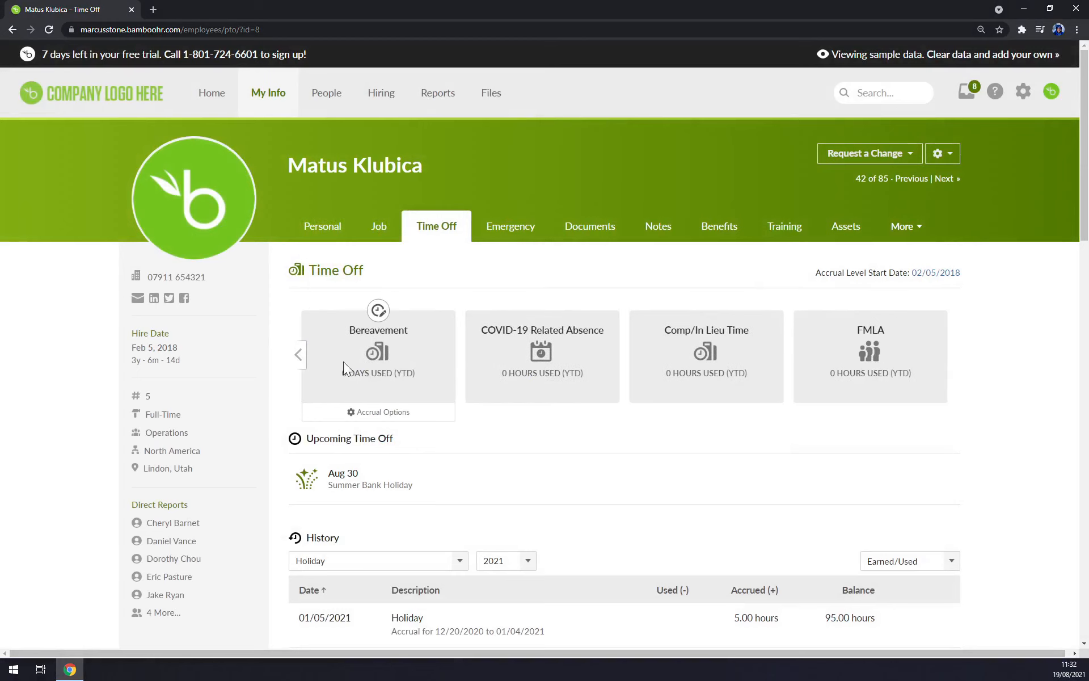
click(303, 363)
scroll(553, 363, down, 4)
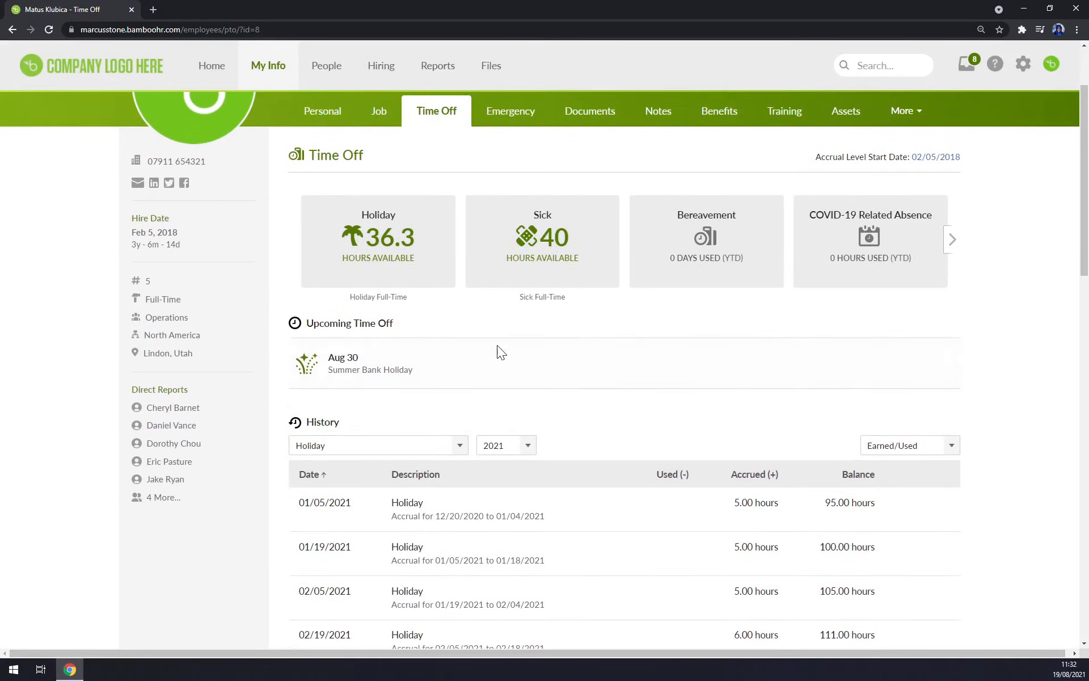
scroll(437, 331, down, 2)
scroll(468, 314, up, 5)
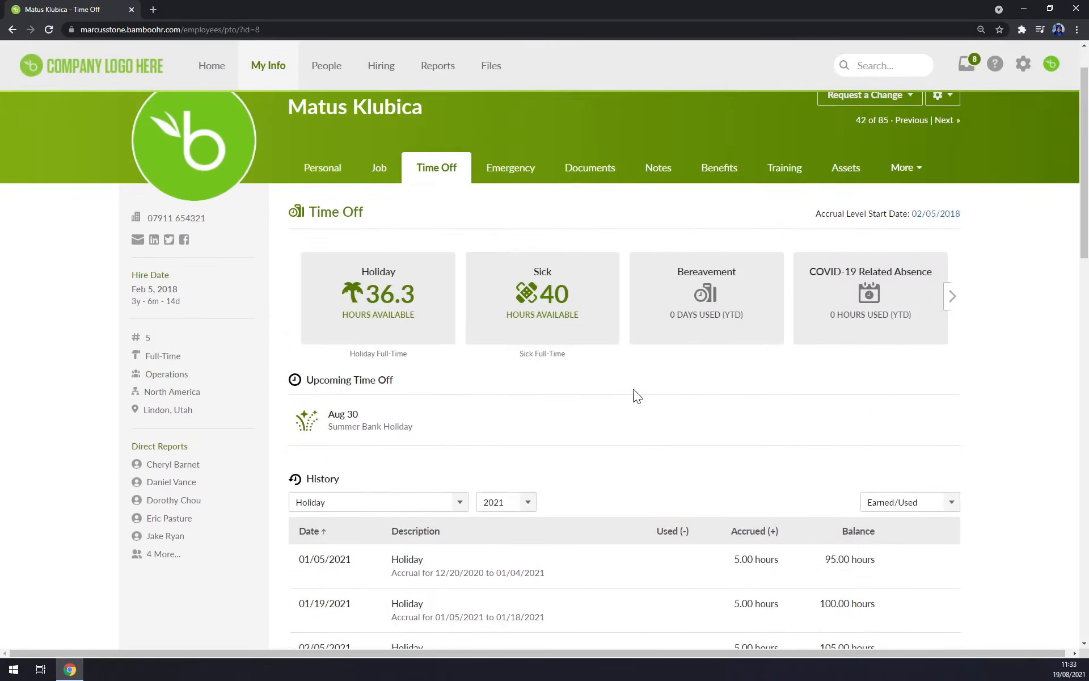
Step: Start recording holiday time off for the employee from 08/20/2021 to 08/23/2021 and check the daily hours
mouse_move(376, 301)
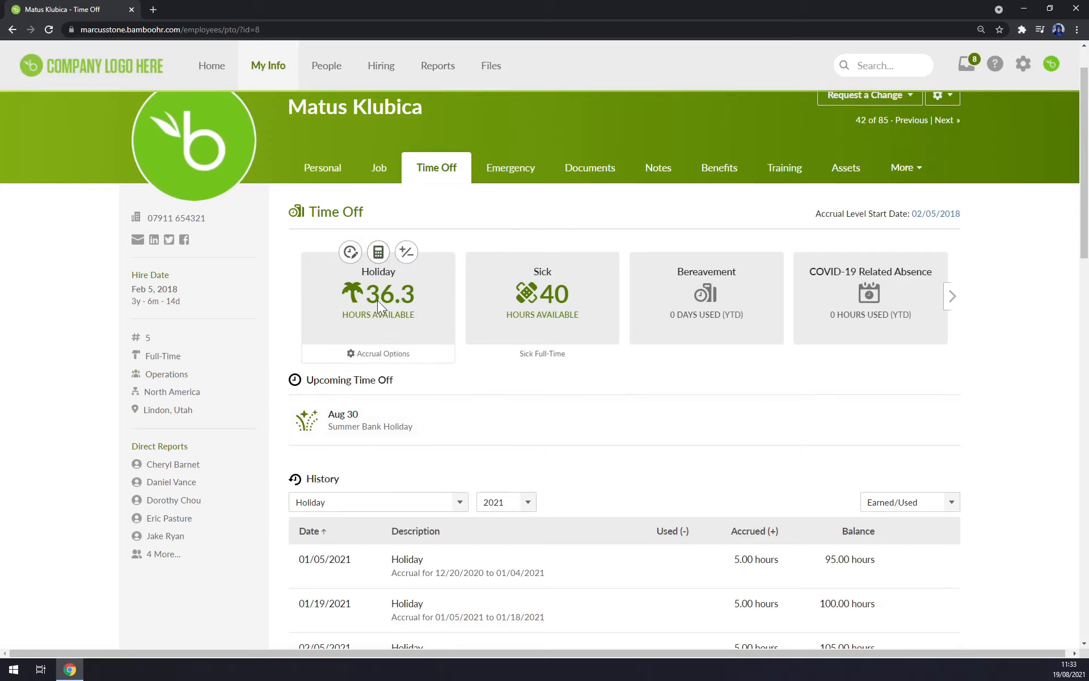
click(350, 252)
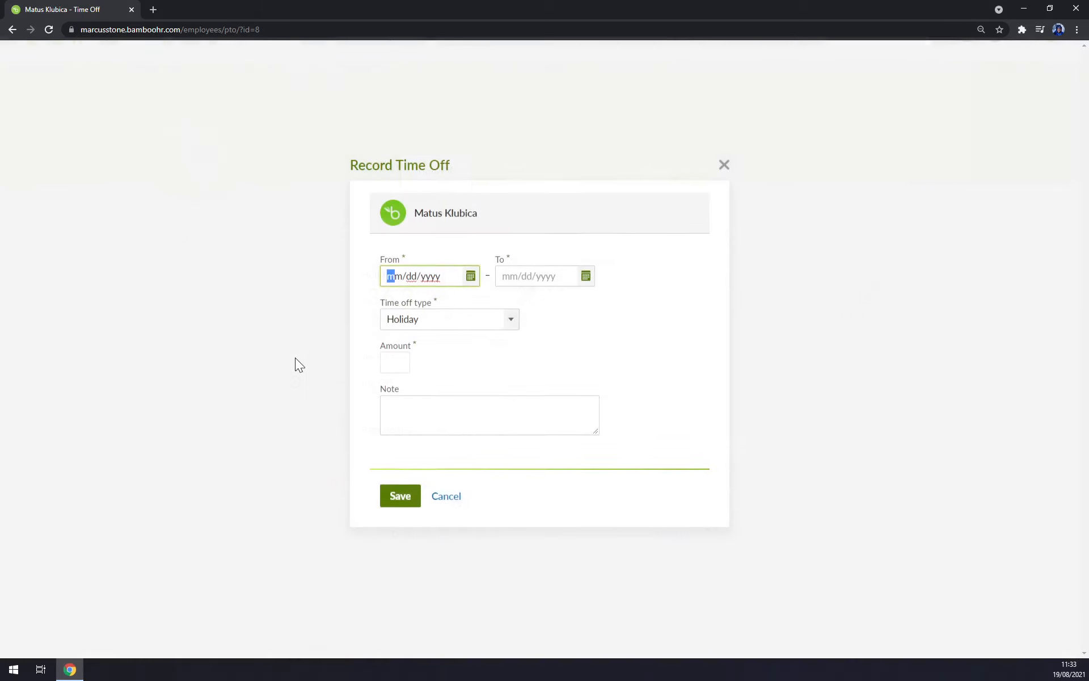
click(471, 282)
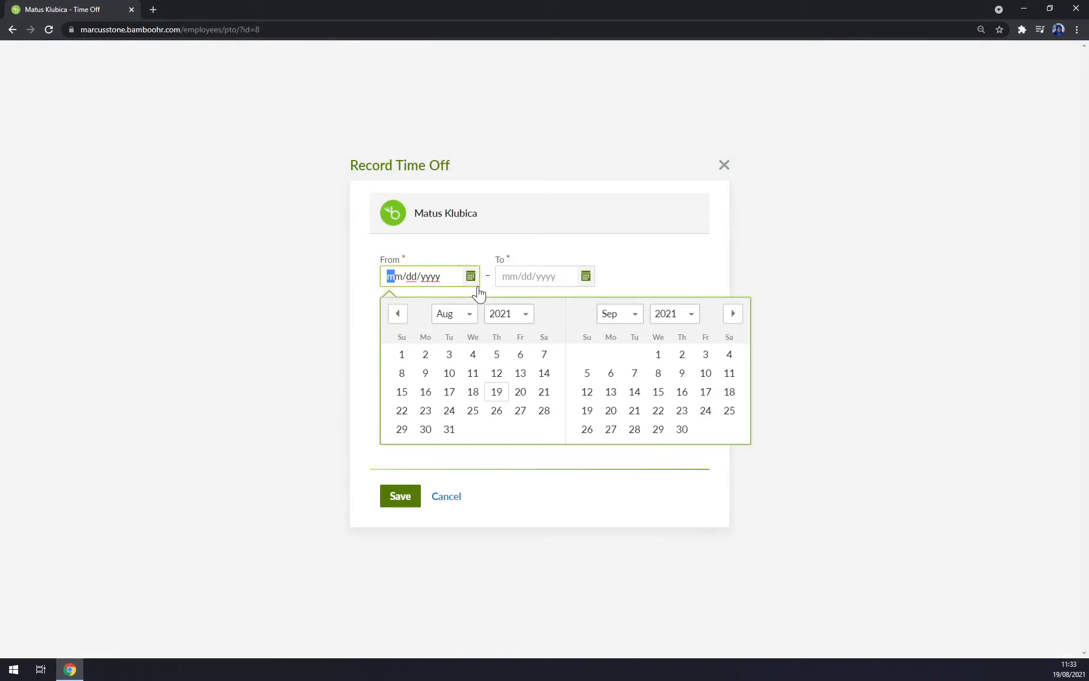
click(520, 391)
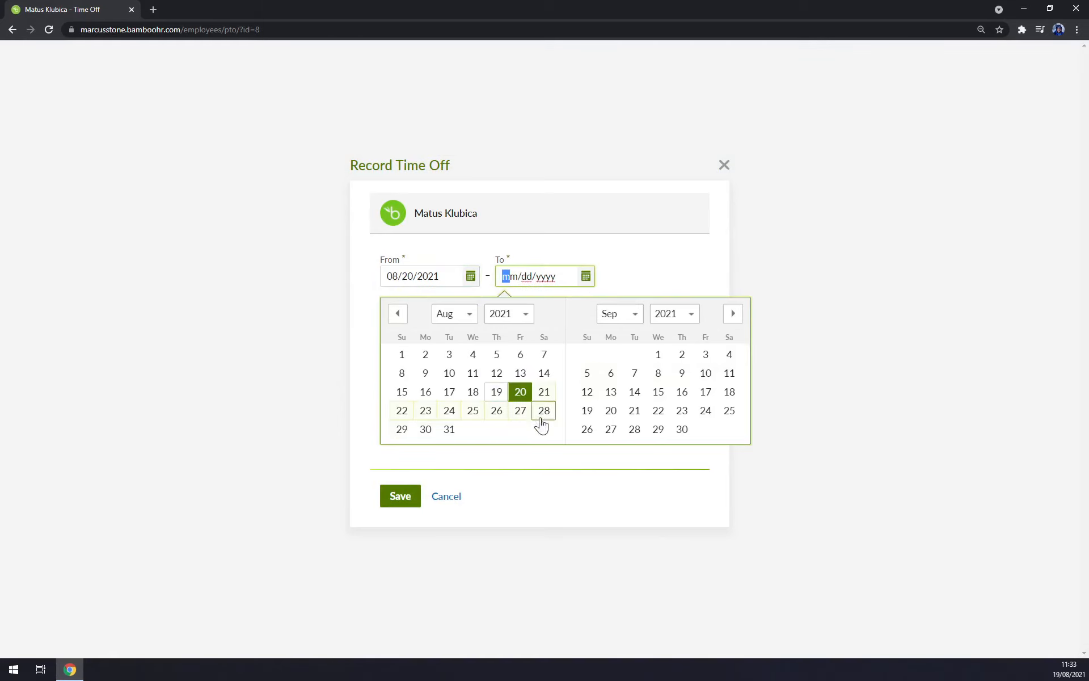
click(425, 410)
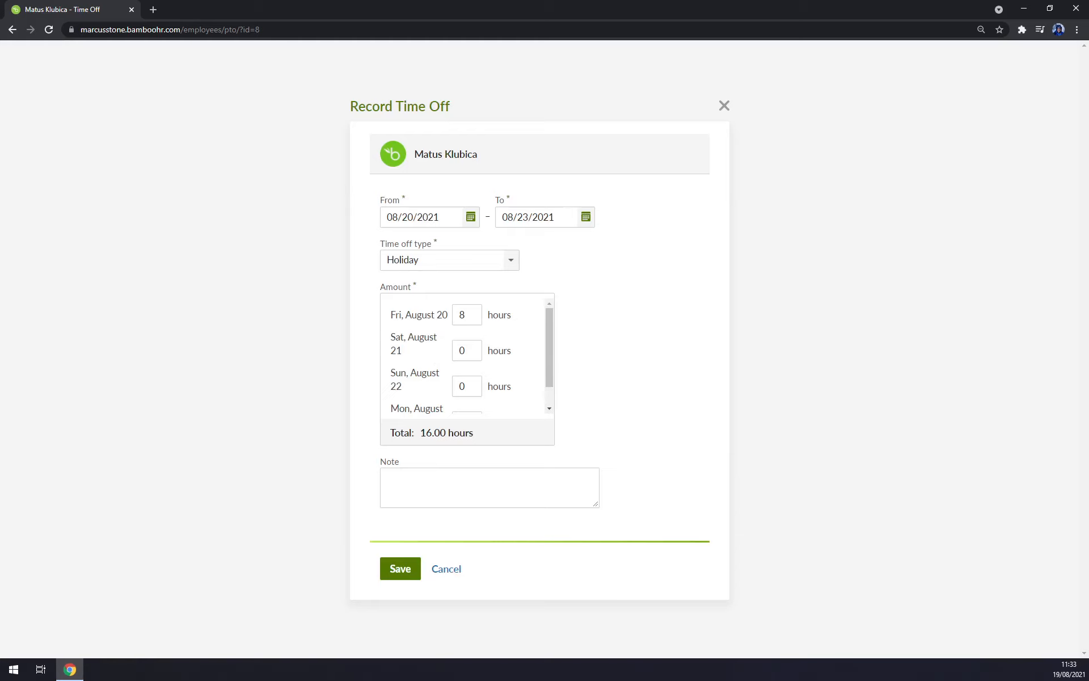
scroll(469, 338, down, 1)
scroll(468, 339, up, 1)
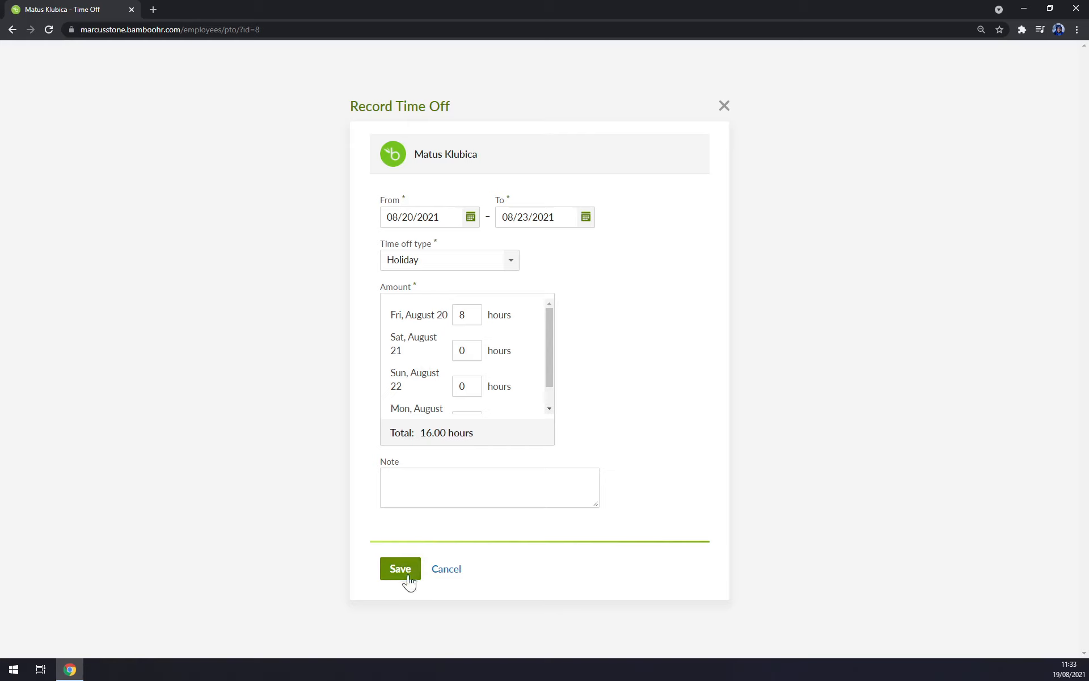
Step: Add the note "family meeting" to the time off record and save it
click(386, 481)
text(fami)
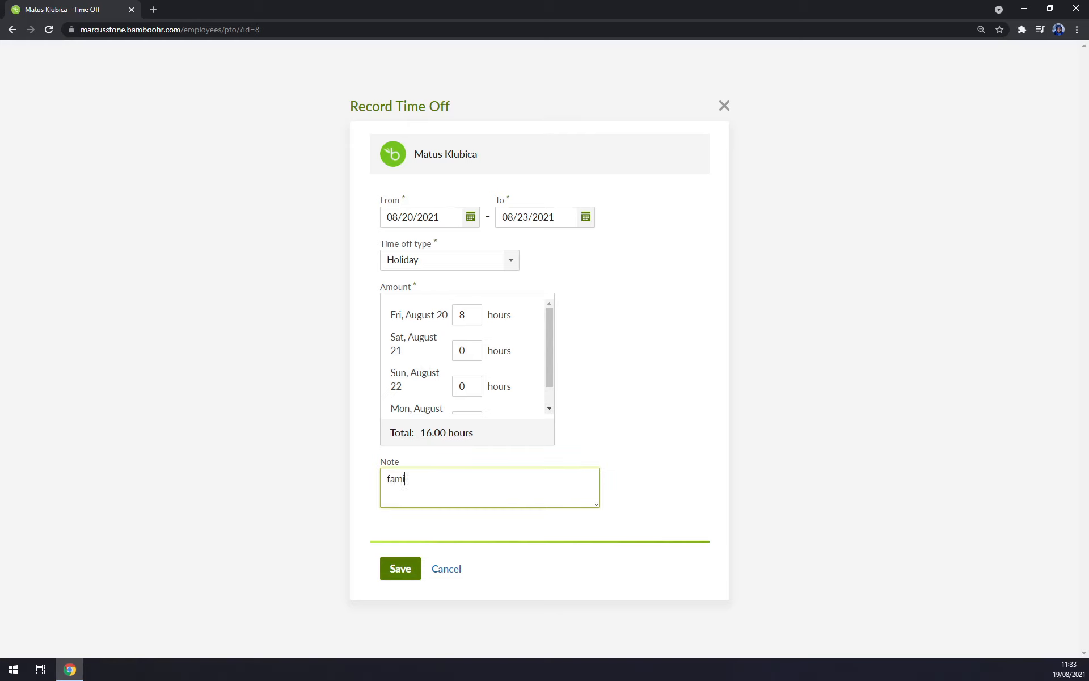
text(ly meeting)
key(BackSpace)
key(BackSpace)
text(ng)
click(400, 576)
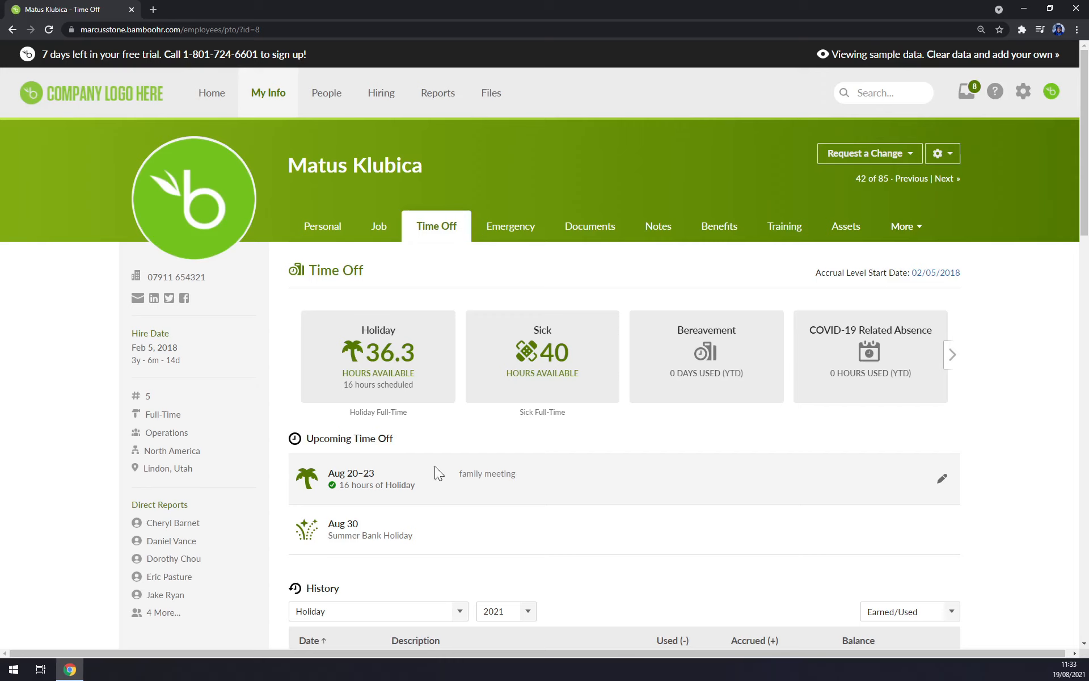
Step: Open the Emergency section, try Father as the emergency contact's relationship without saving, and look over the contact details
click(506, 238)
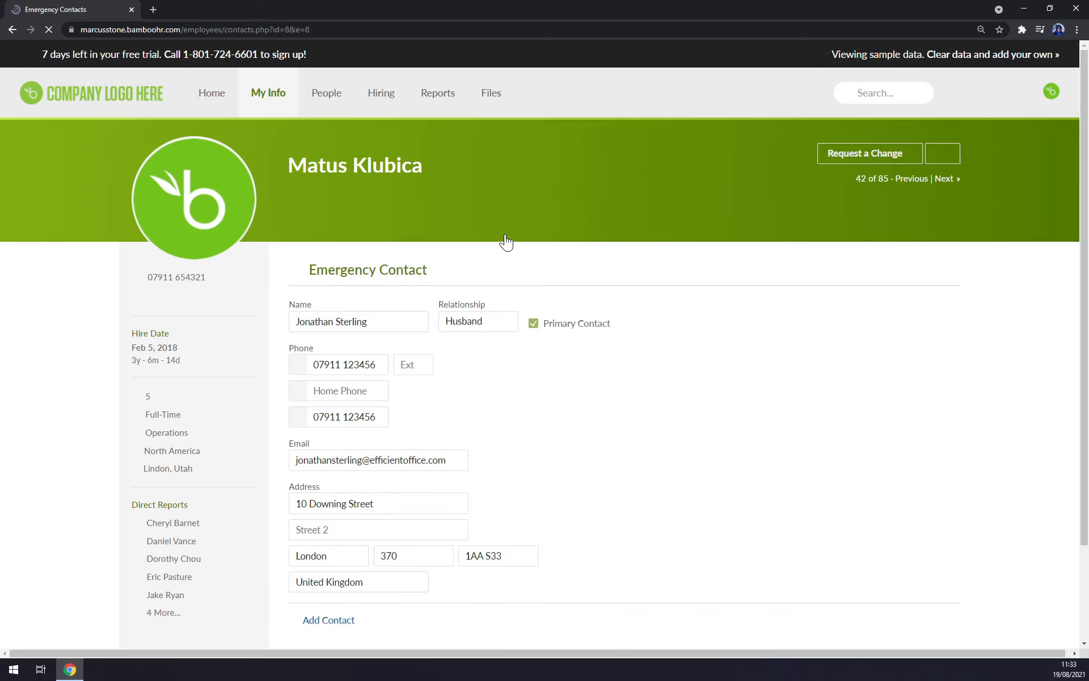
scroll(499, 352, down, 2)
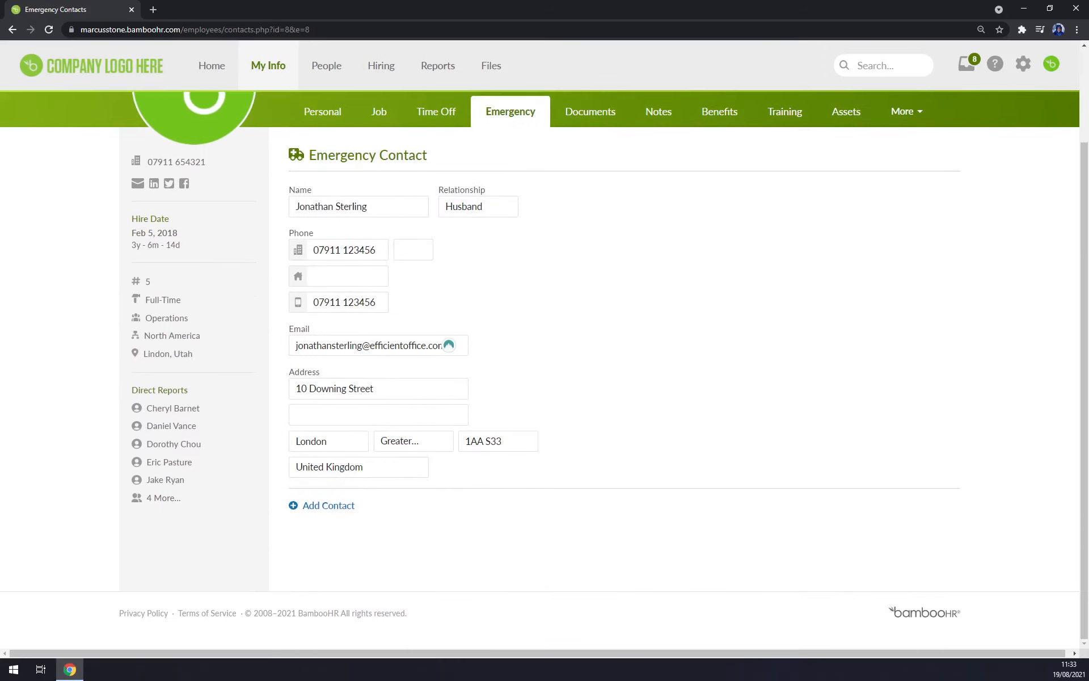
click(502, 217)
click(597, 273)
click(501, 216)
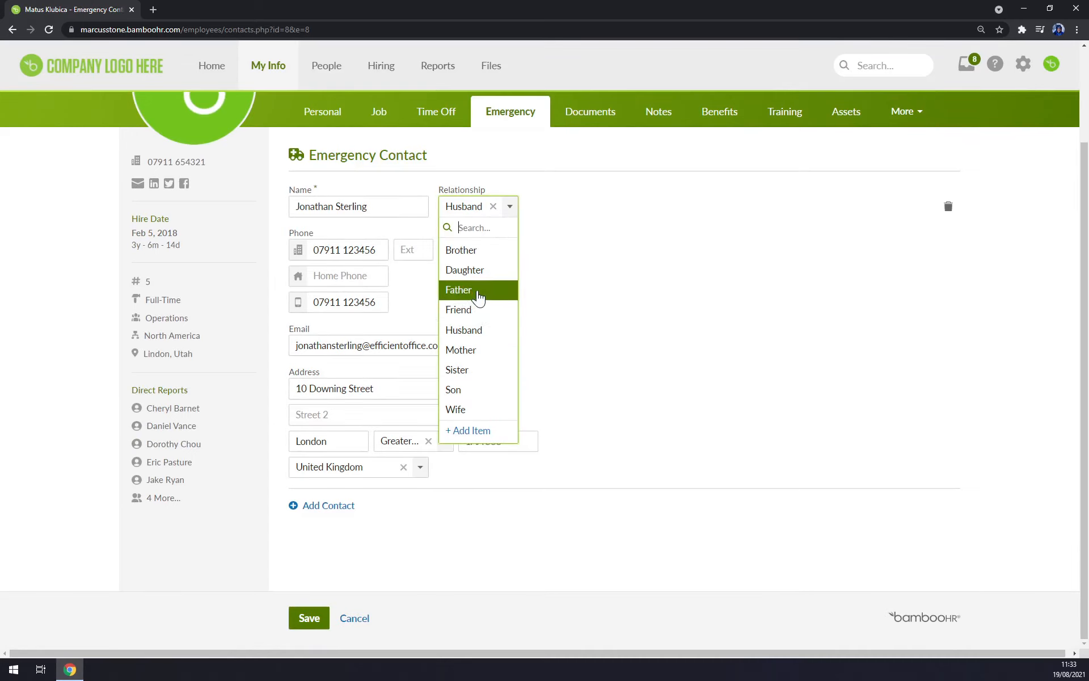
click(478, 291)
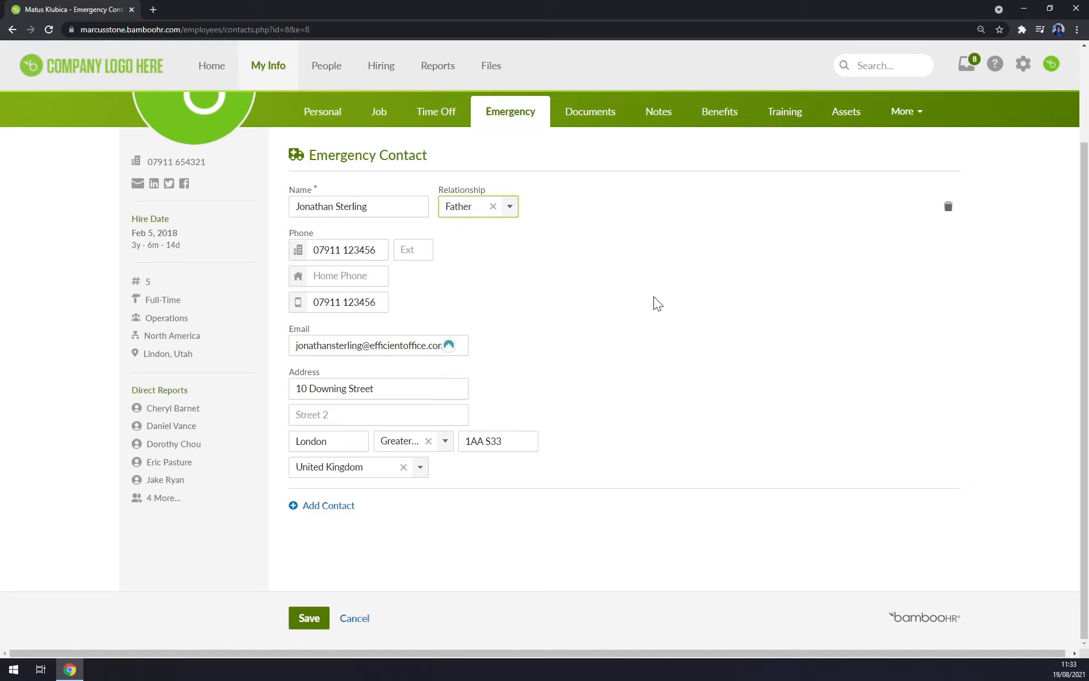
click(592, 335)
scroll(593, 369, up, 2)
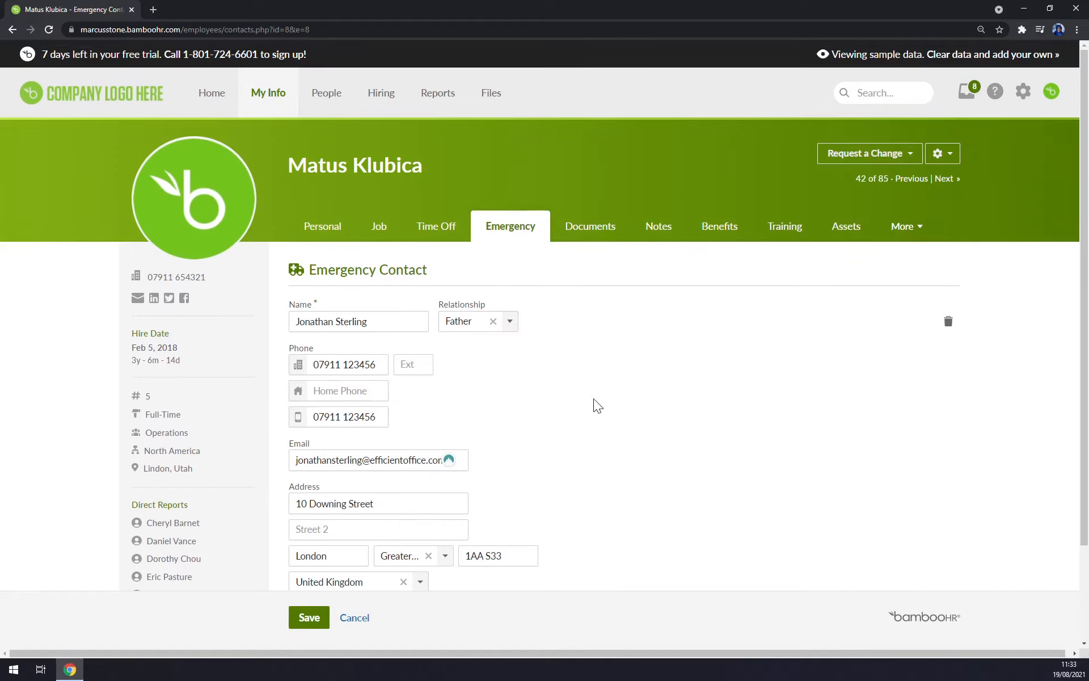
scroll(622, 439, down, 2)
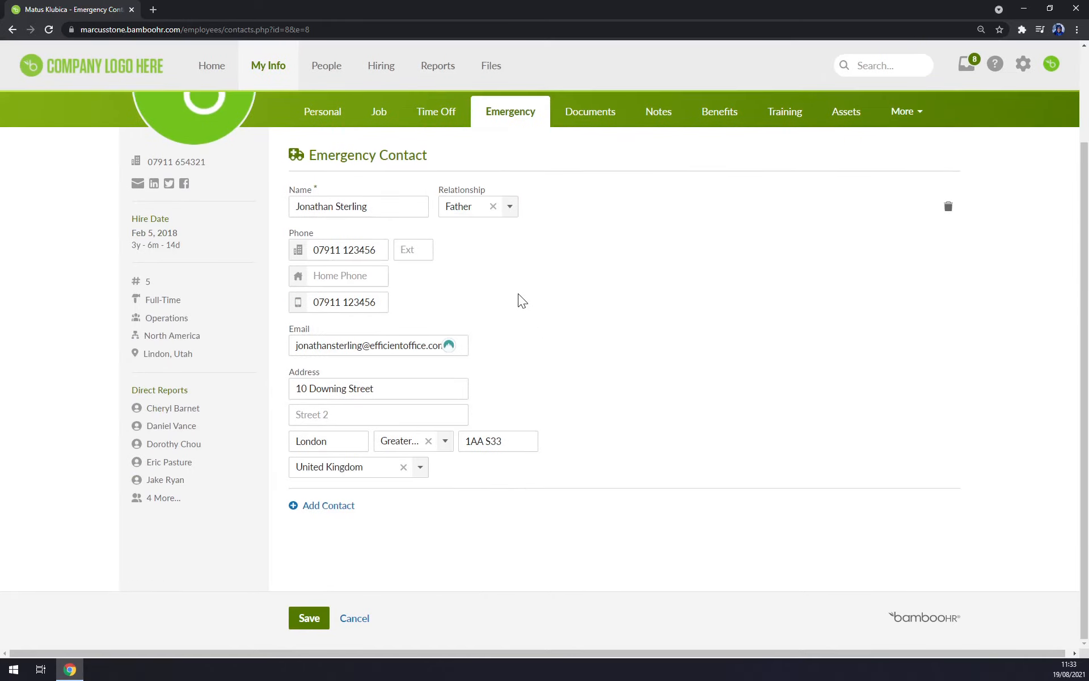
scroll(519, 297, up, 2)
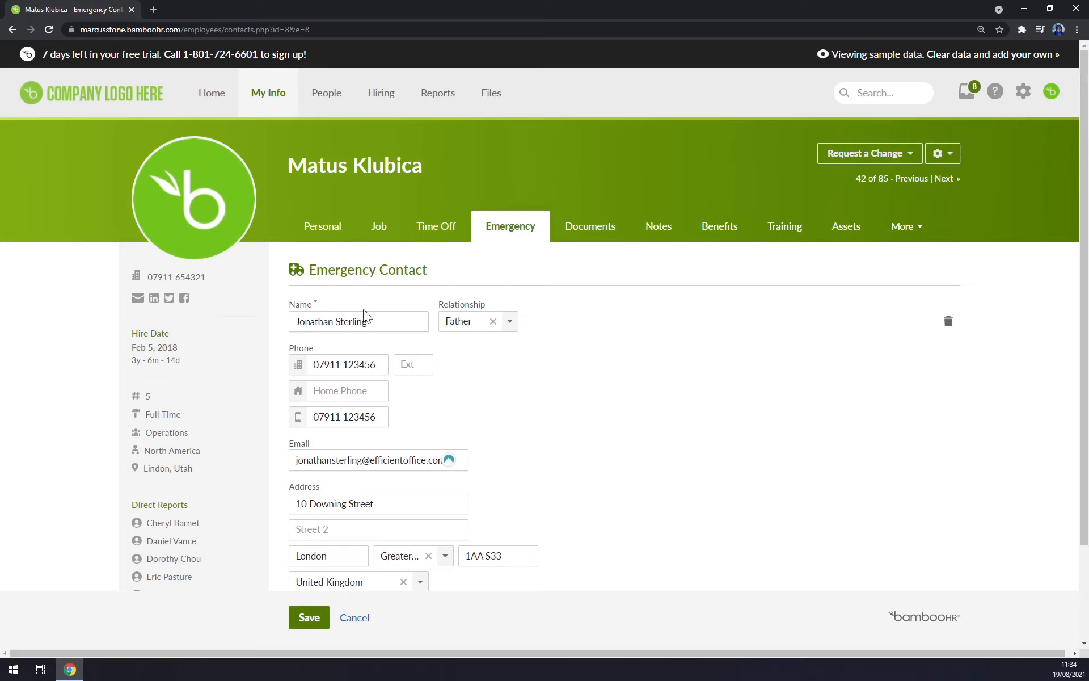
scroll(343, 322, down, 1)
scroll(565, 254, up, 1)
Step: Look through the employee's Documents and Notes sections
click(610, 241)
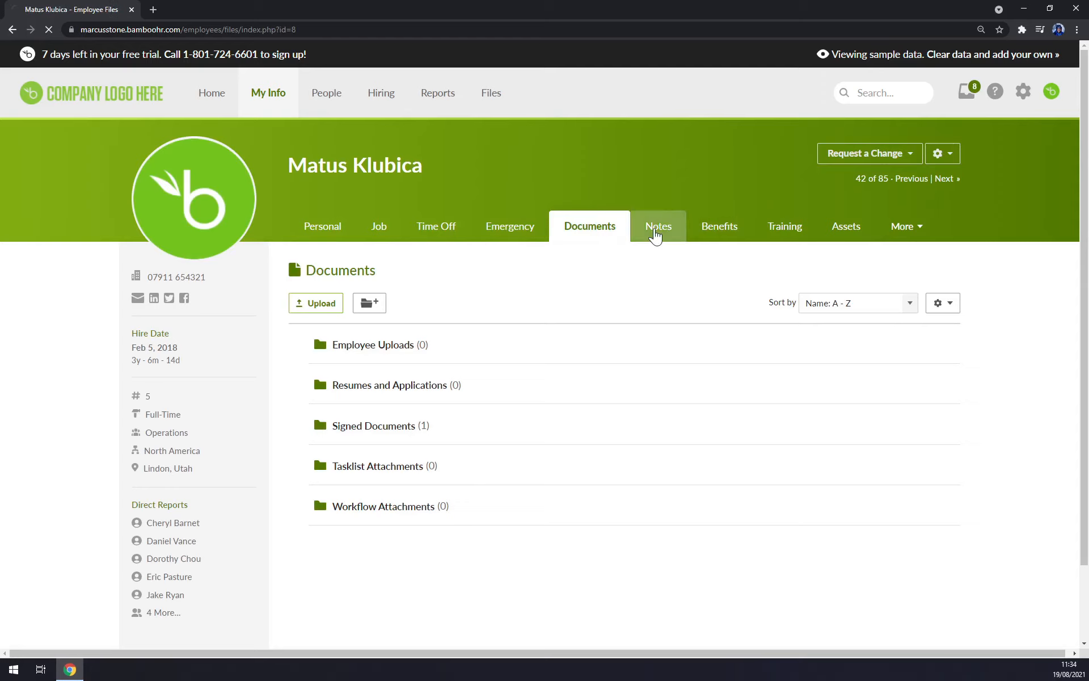
click(653, 236)
scroll(584, 227, down, 1)
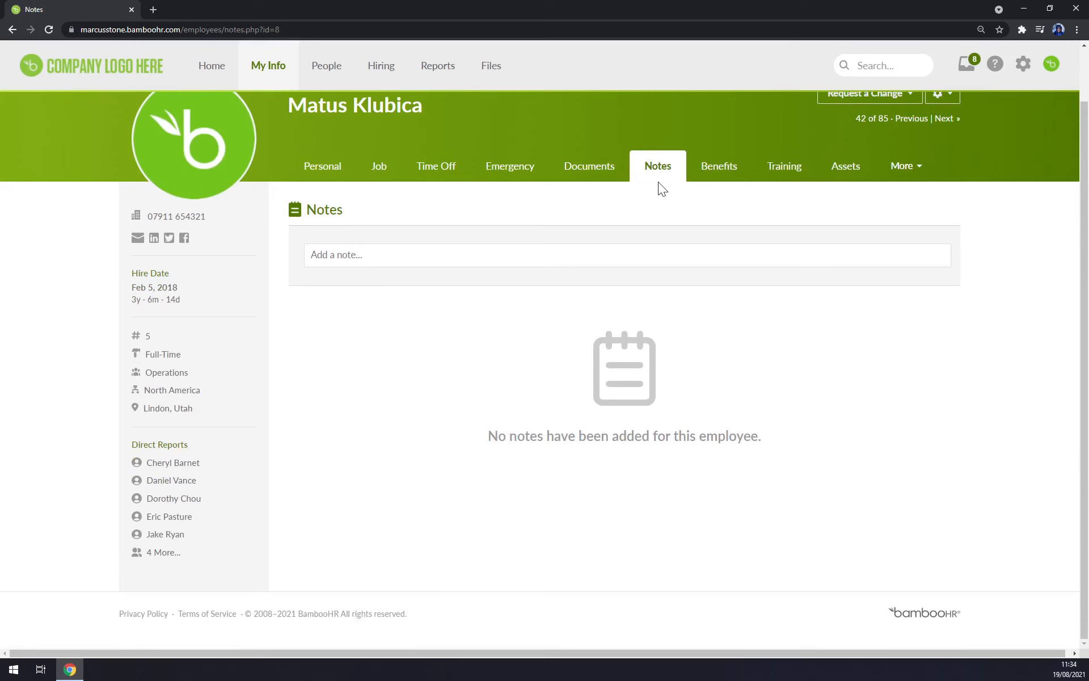
Step: Review the employee's benefits overview and dependents, and open the Training section
click(716, 170)
scroll(382, 308, down, 3)
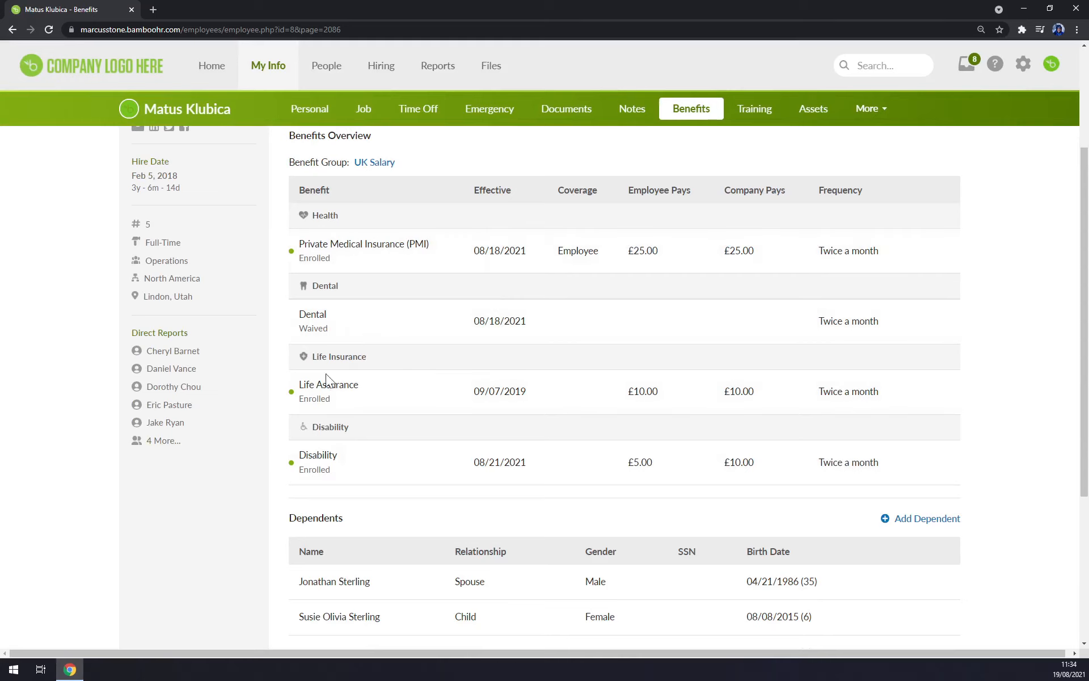
scroll(449, 464, down, 4)
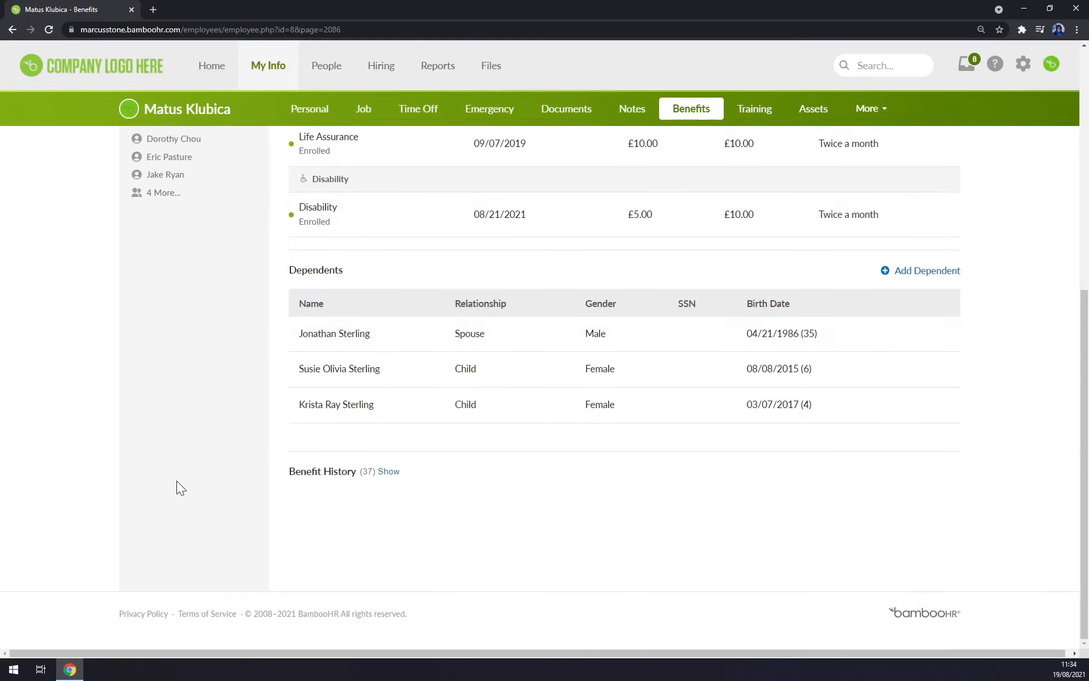
scroll(193, 454, up, 4)
scroll(289, 471, down, 3)
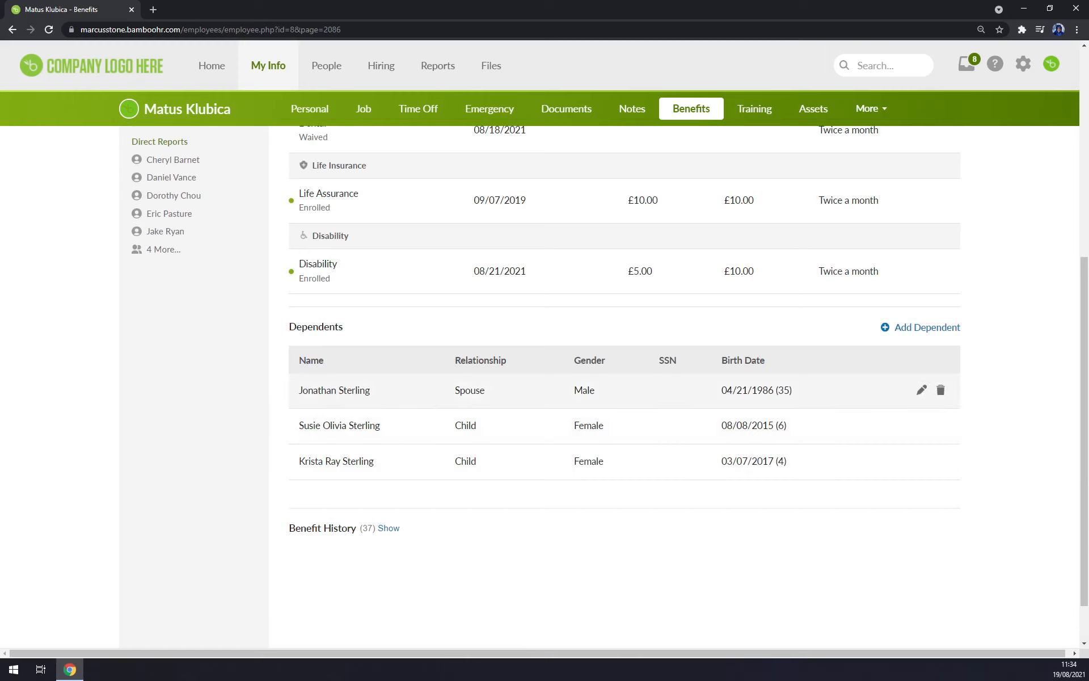
scroll(429, 460, up, 3)
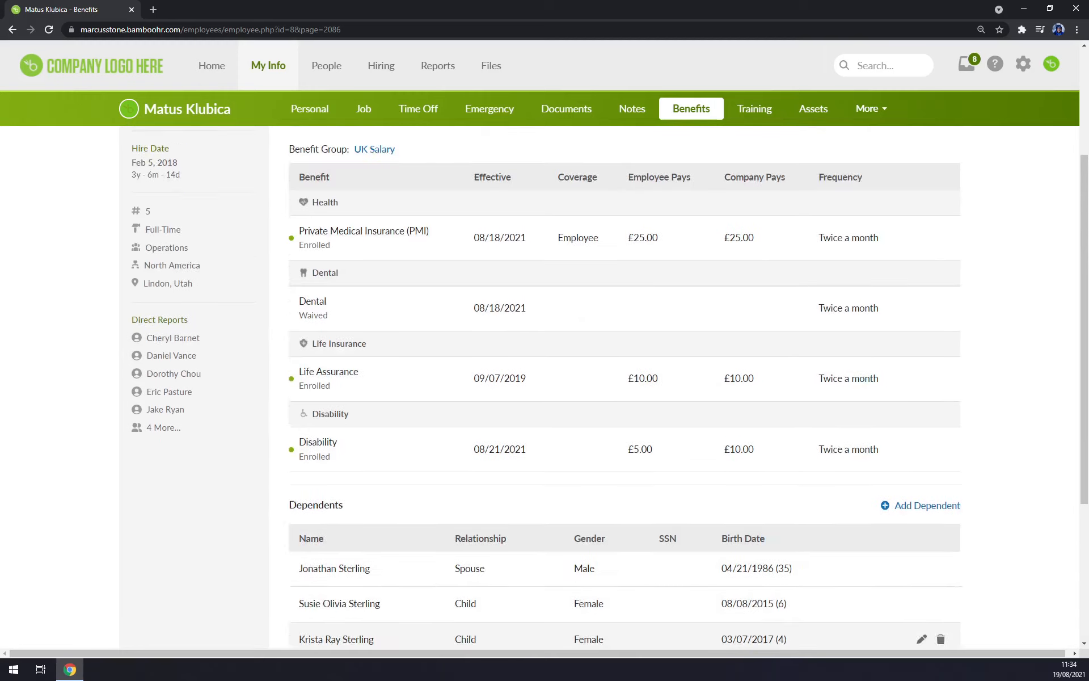
click(760, 108)
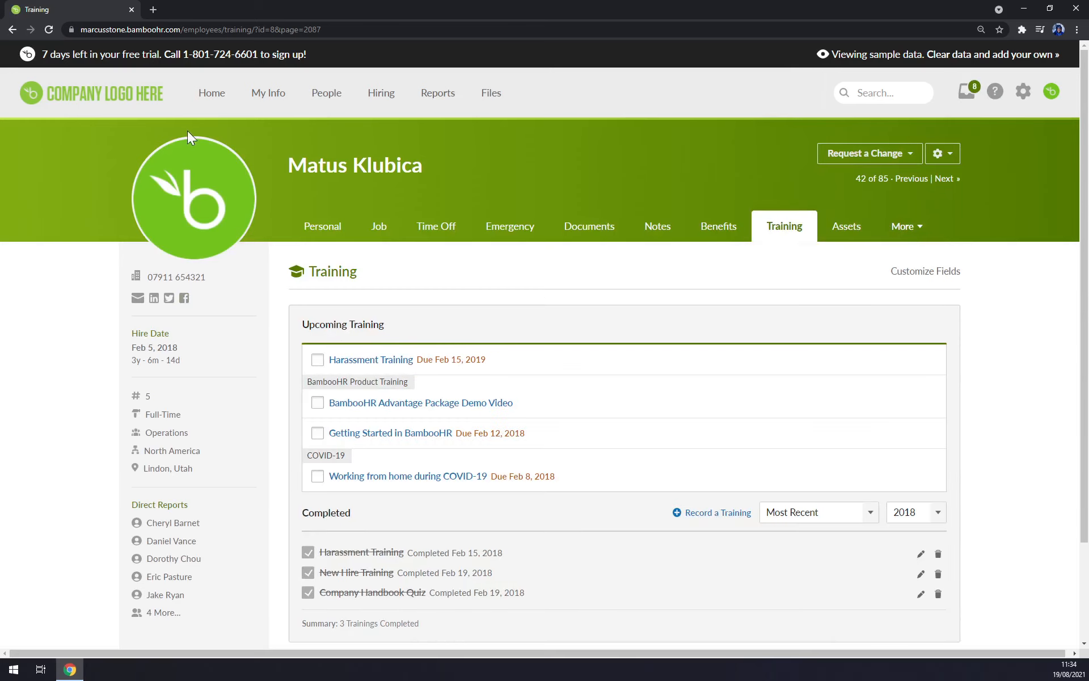
Step: Return to the home dashboard and look over the time off balances and the Who's Out list
click(105, 76)
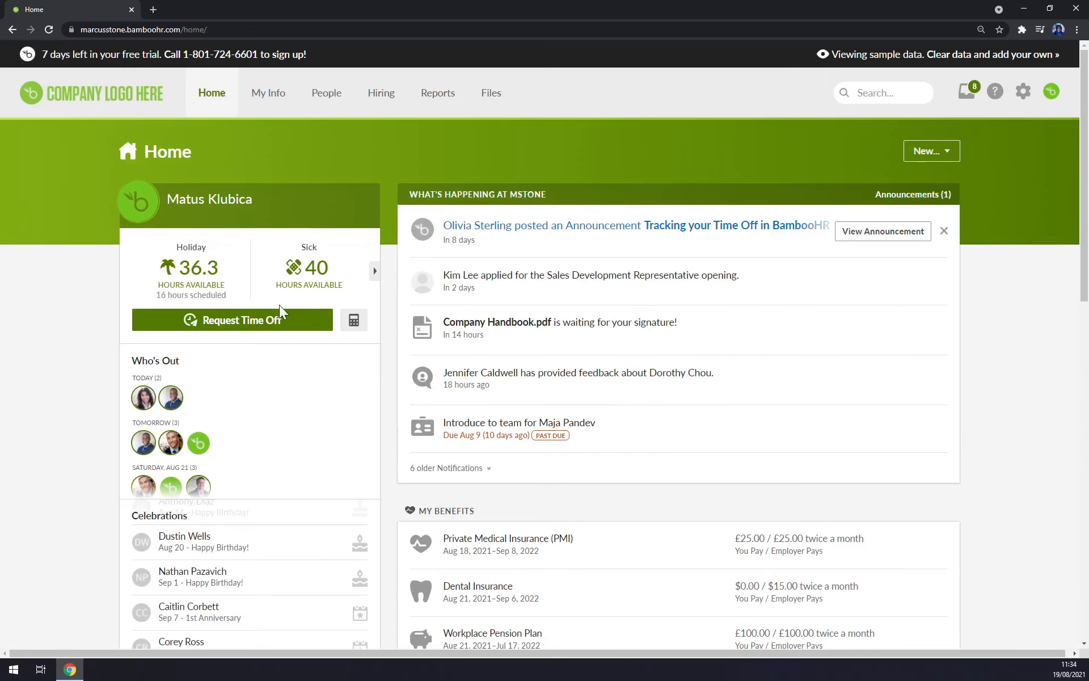
scroll(279, 305, down, 1)
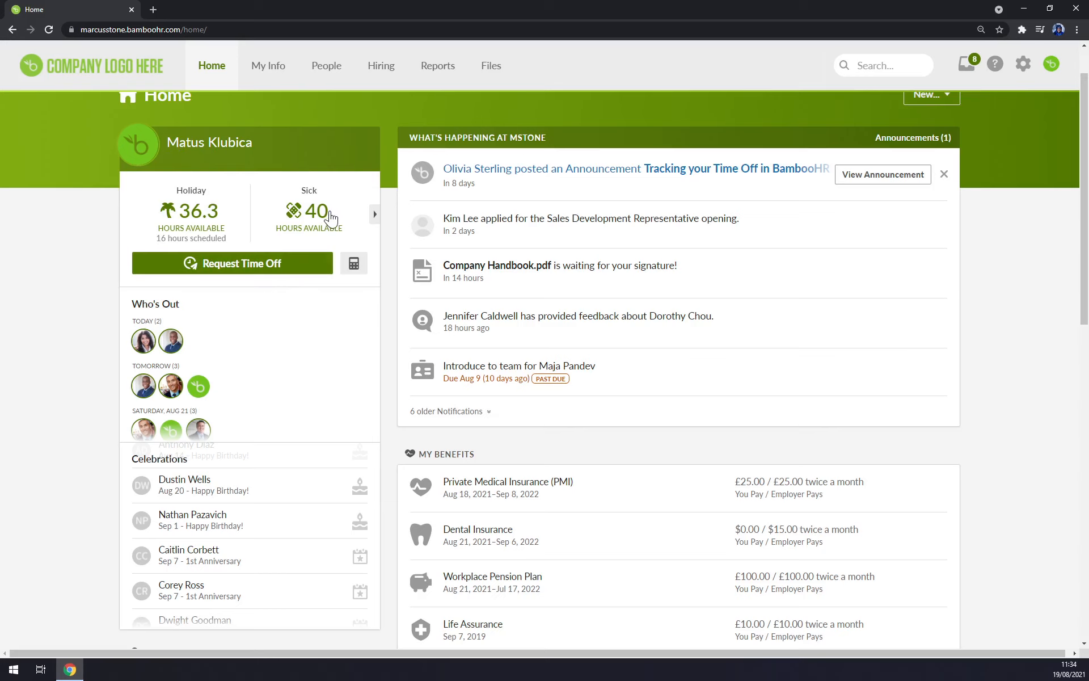
scroll(328, 224, down, 1)
scroll(178, 266, down, 2)
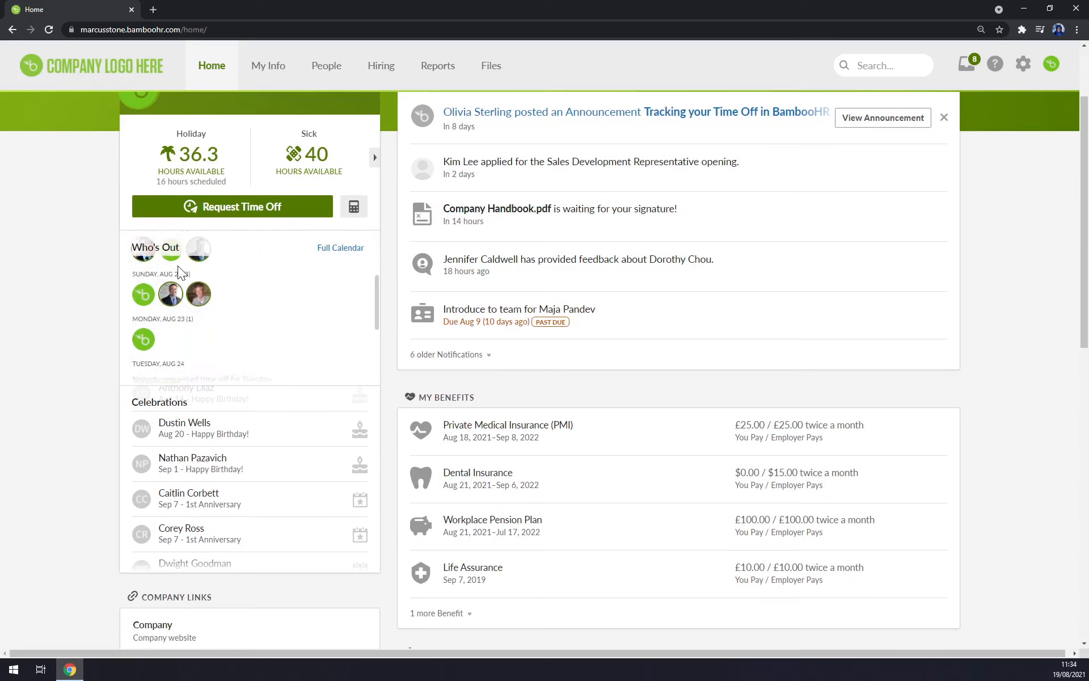
scroll(176, 319, up, 4)
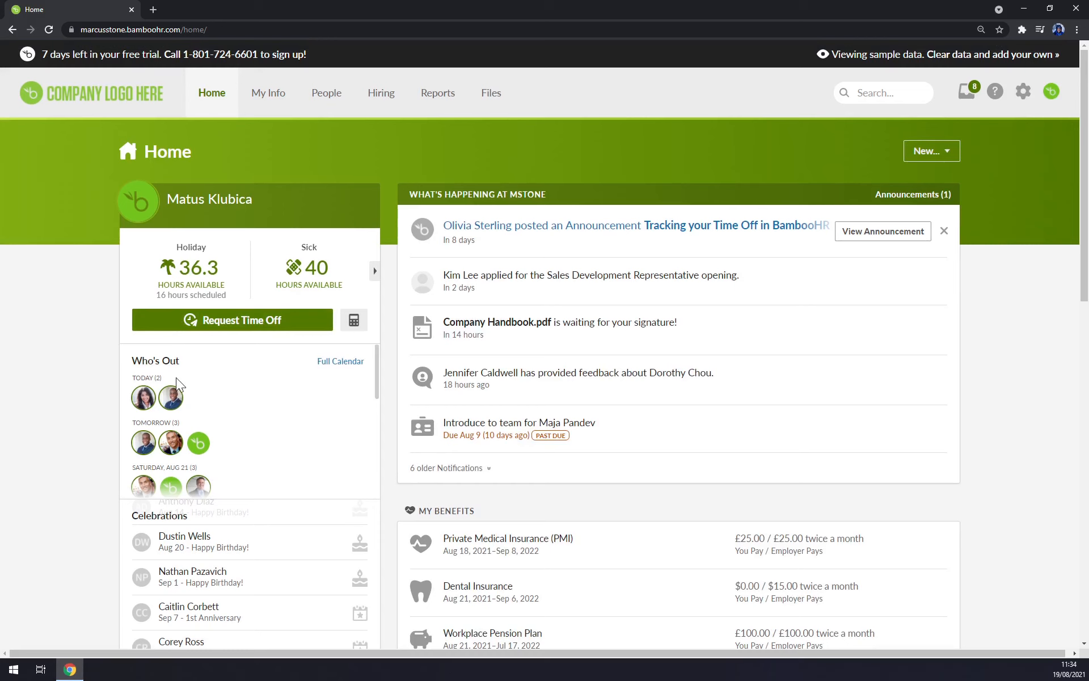
scroll(12, 384, down, 2)
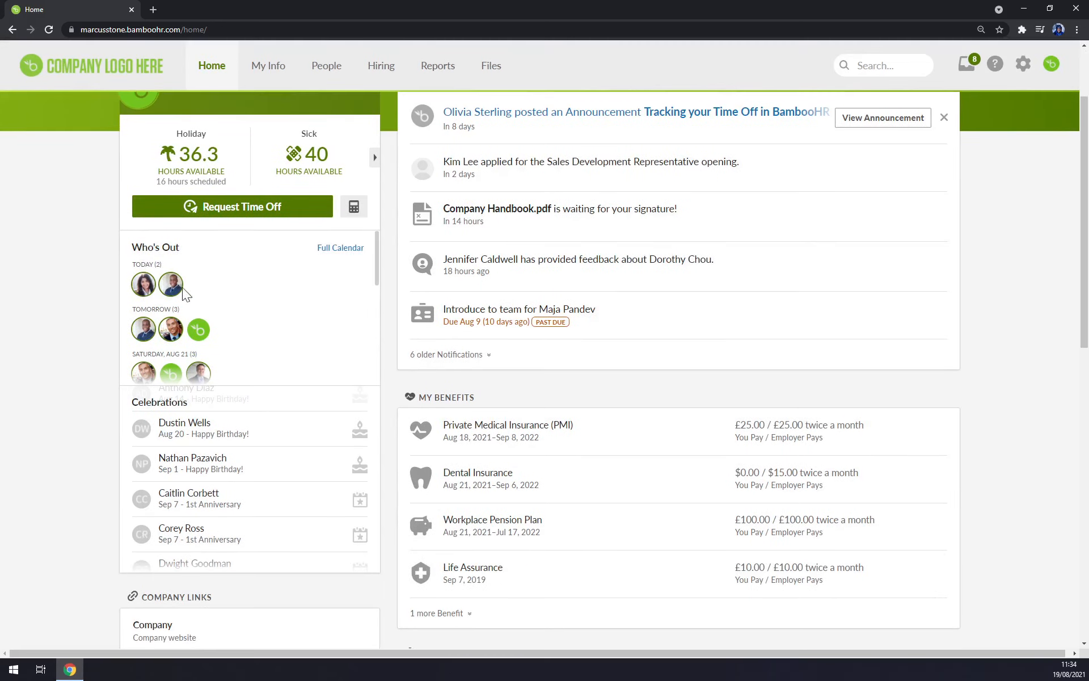
Step: Check the Who's Out list day by day for the employee's recorded holiday and other absences in August and September
mouse_move(154, 291)
scroll(137, 334, down, 1)
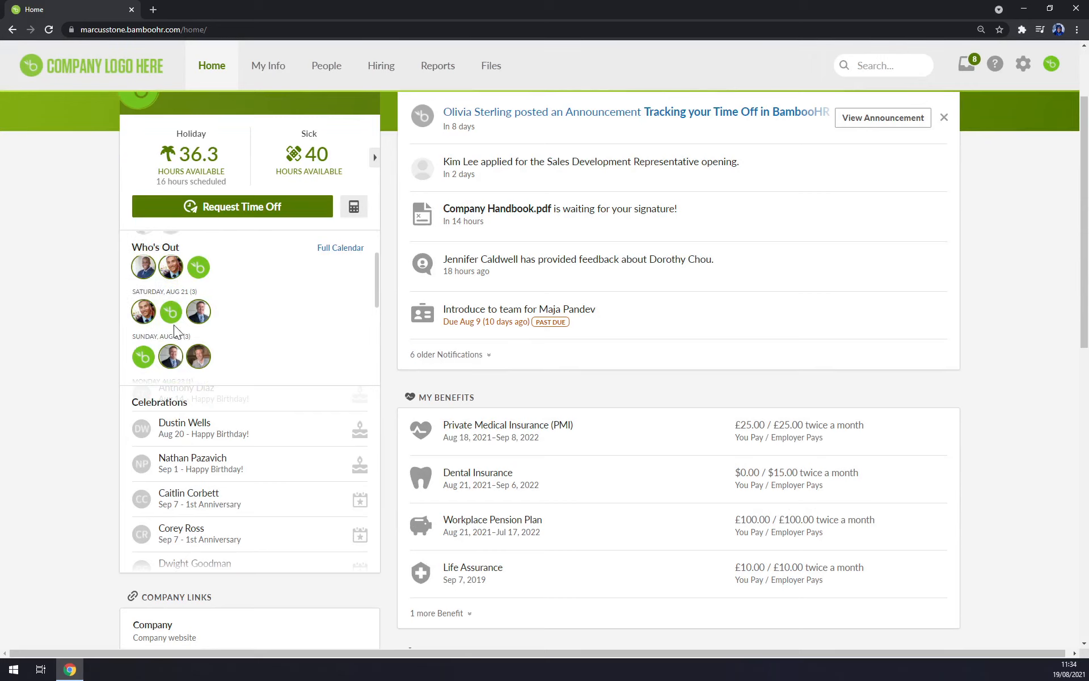
scroll(168, 315, down, 1)
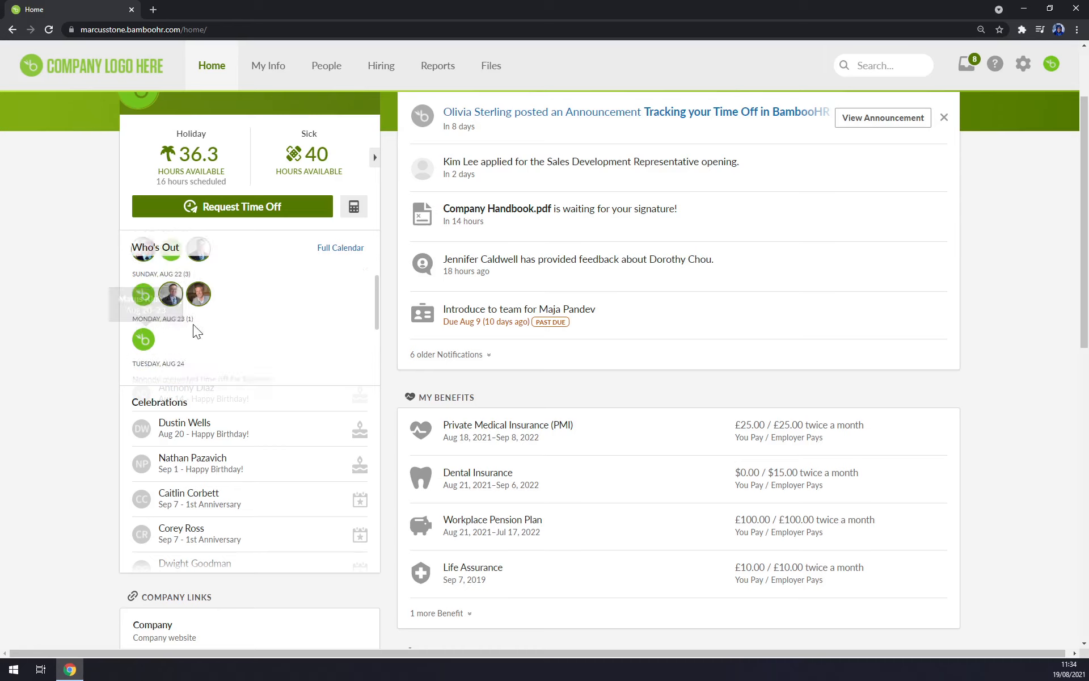
scroll(170, 321, down, 2)
scroll(212, 317, up, 2)
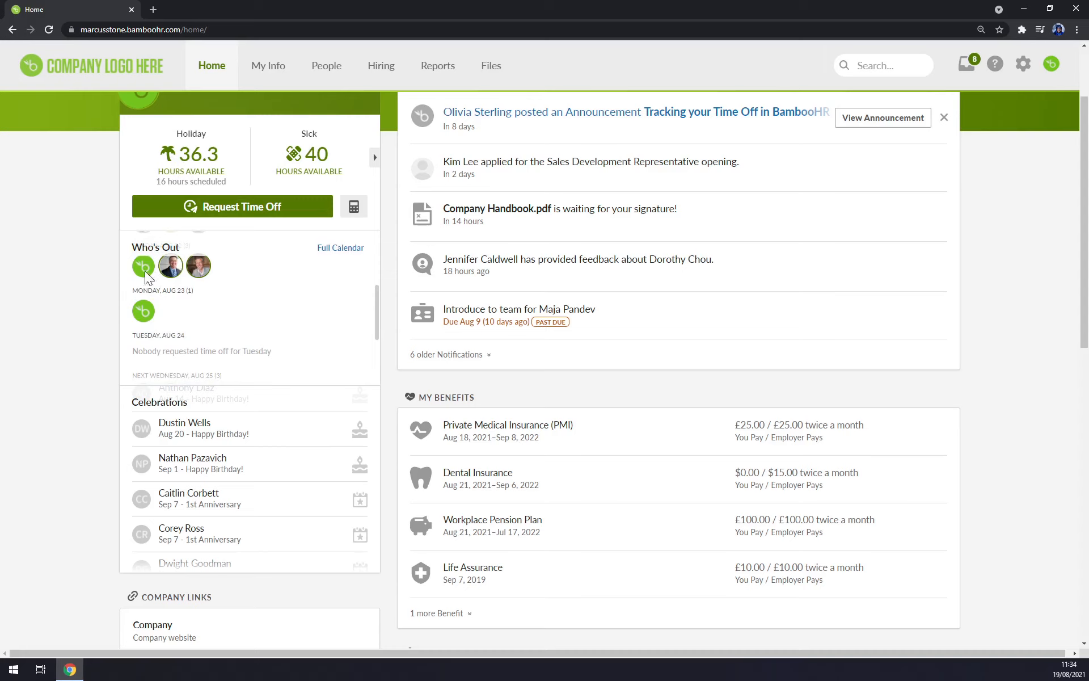
mouse_move(149, 270)
scroll(146, 275, up, 1)
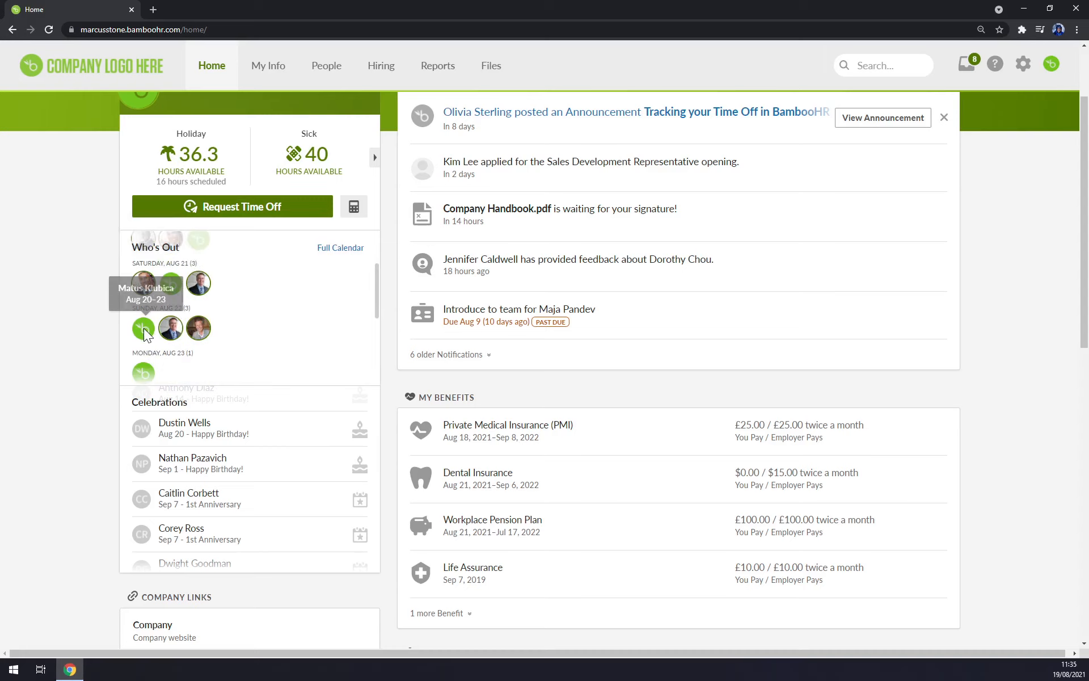
scroll(141, 343, down, 1)
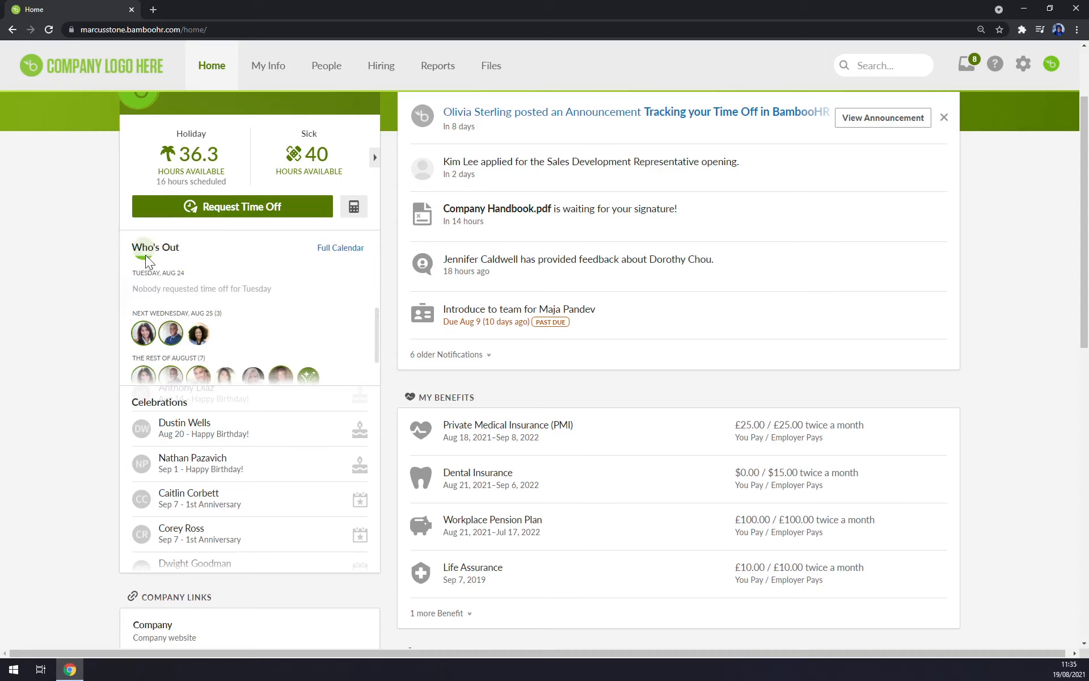
scroll(145, 254, up, 1)
mouse_move(142, 368)
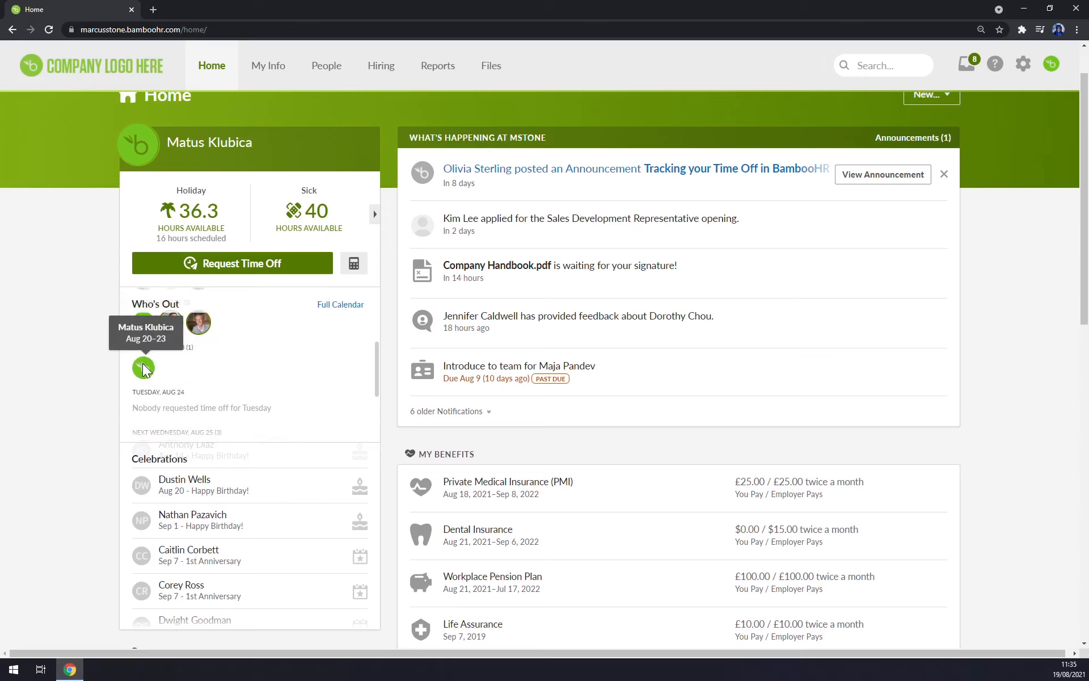
scroll(355, 397, down, 2)
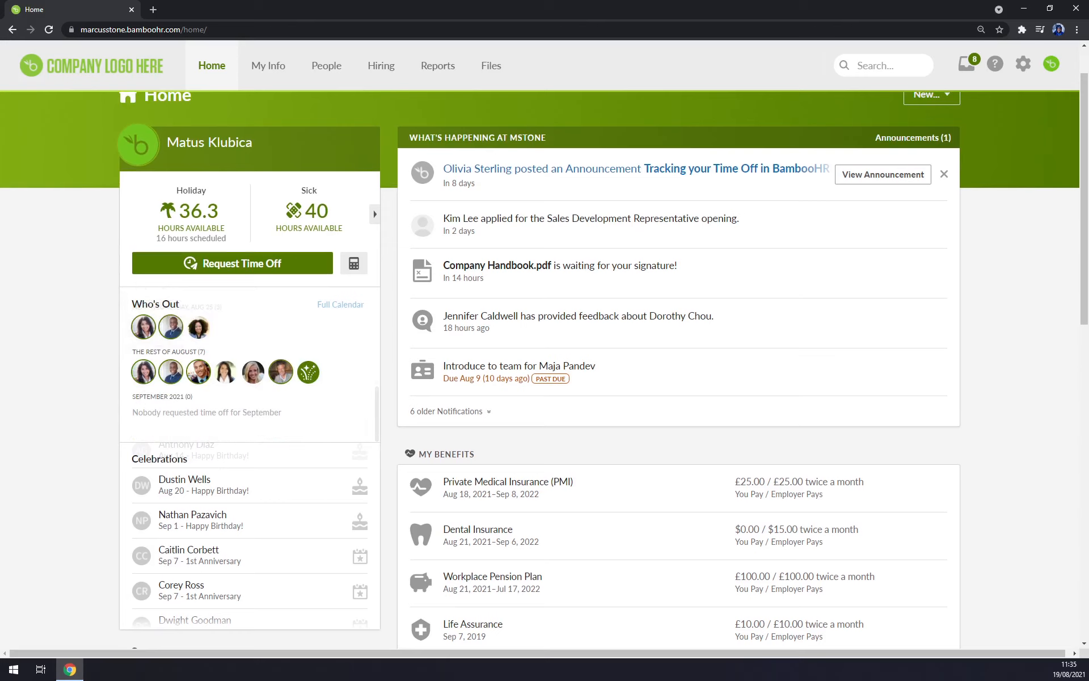
Step: Browse the Celebrations list and the Company Links on the home dashboard
scroll(241, 489, down, 3)
scroll(234, 481, up, 4)
scroll(81, 482, down, 5)
scroll(124, 340, up, 1)
scroll(212, 339, down, 3)
scroll(62, 339, down, 4)
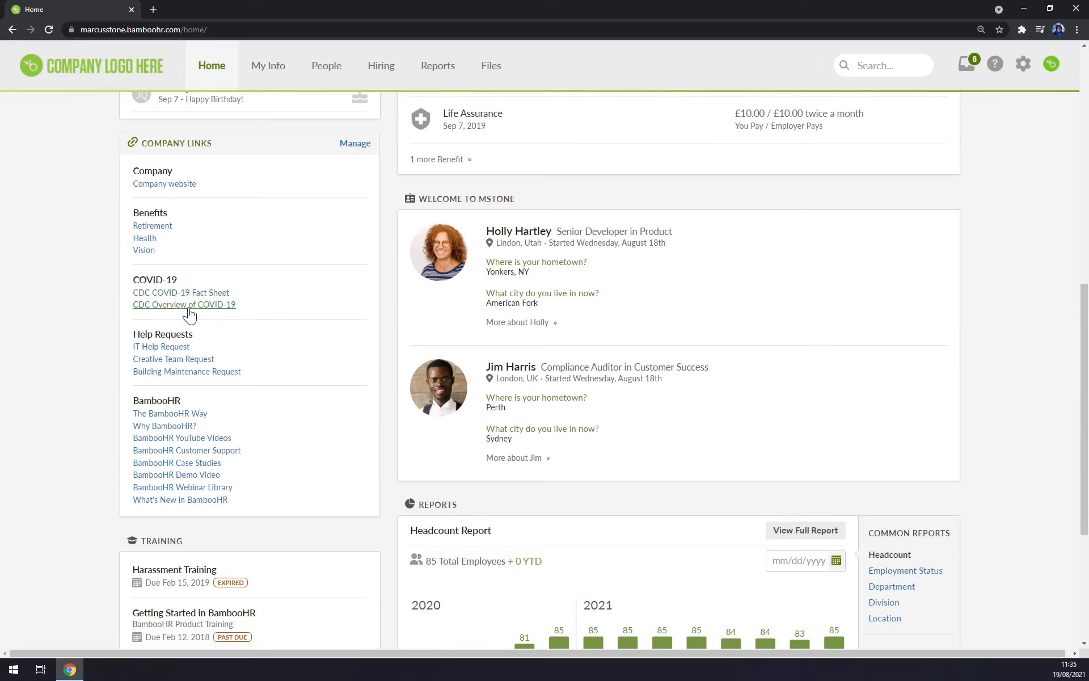
Step: Look over the Training list and the Headcount Report with its total employees on the home dashboard
scroll(206, 369, down, 4)
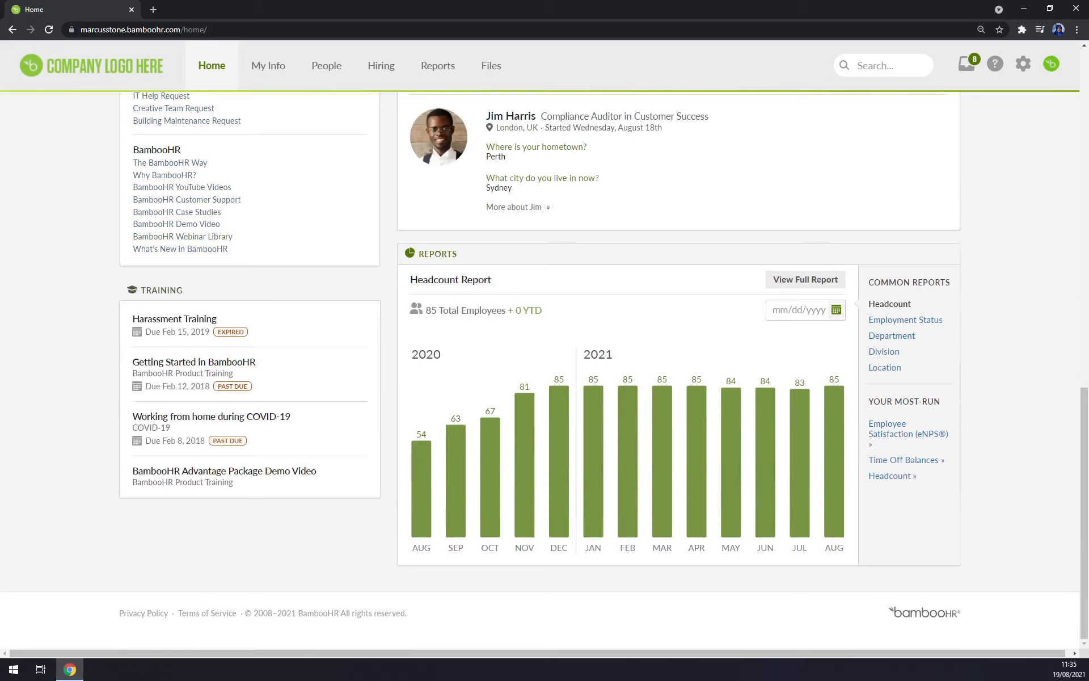
drag(421, 313, 460, 311)
drag(410, 279, 501, 292)
click(475, 338)
drag(431, 310, 492, 310)
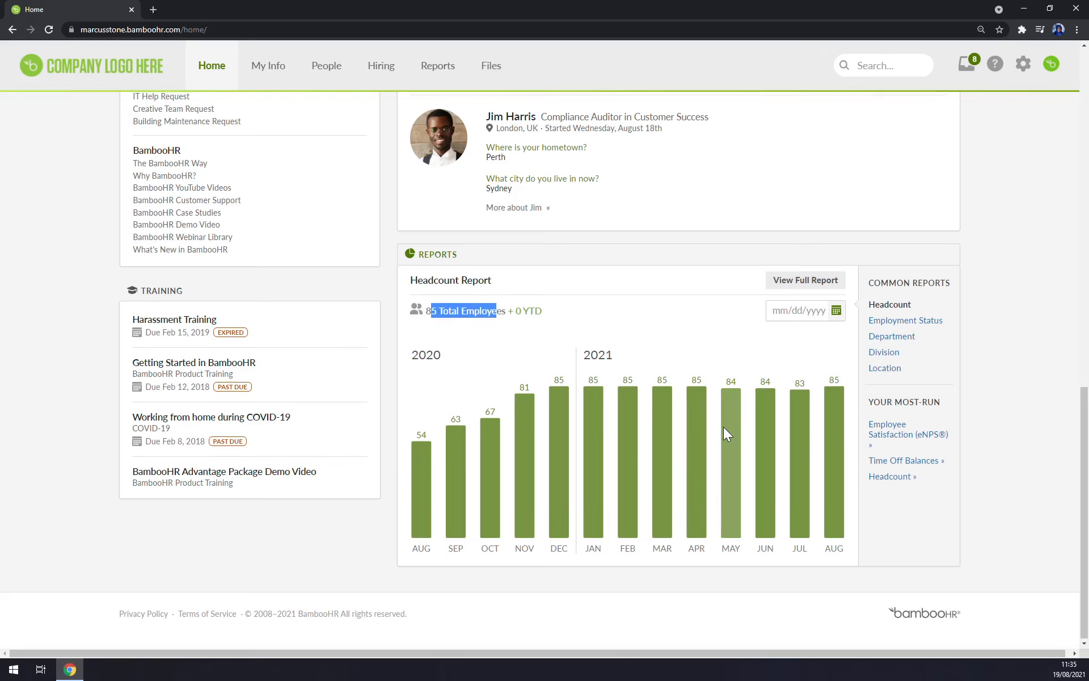
scroll(724, 433, up, 3)
scroll(767, 587, up, 10)
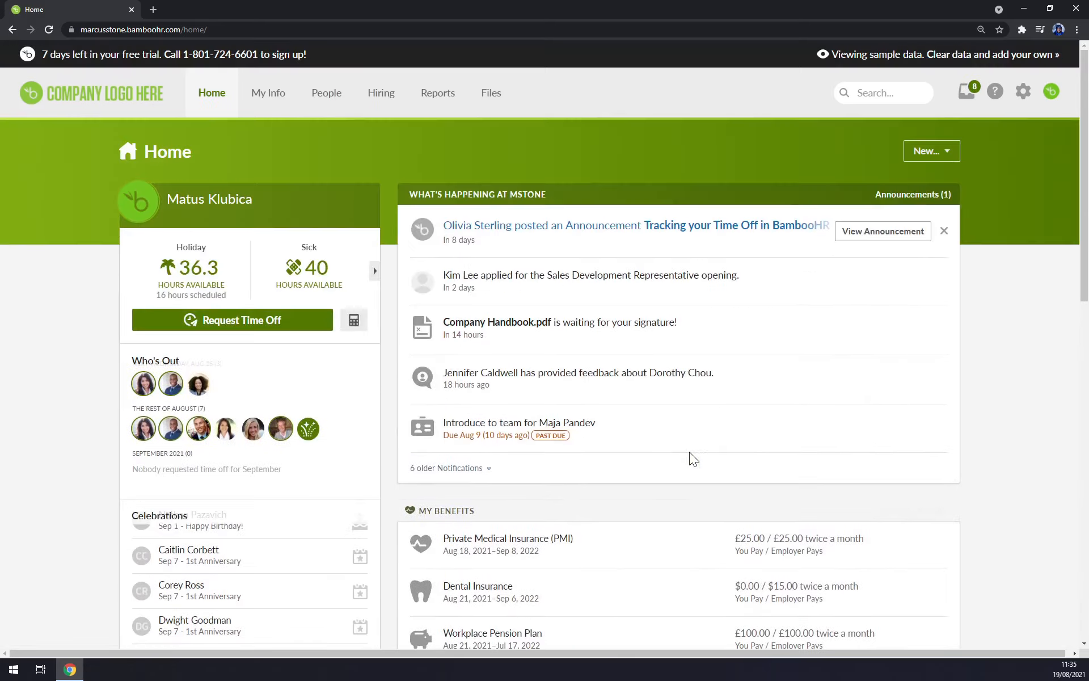
Step: Open the employee's own info page and look through the upcoming and completed trainings
click(245, 103)
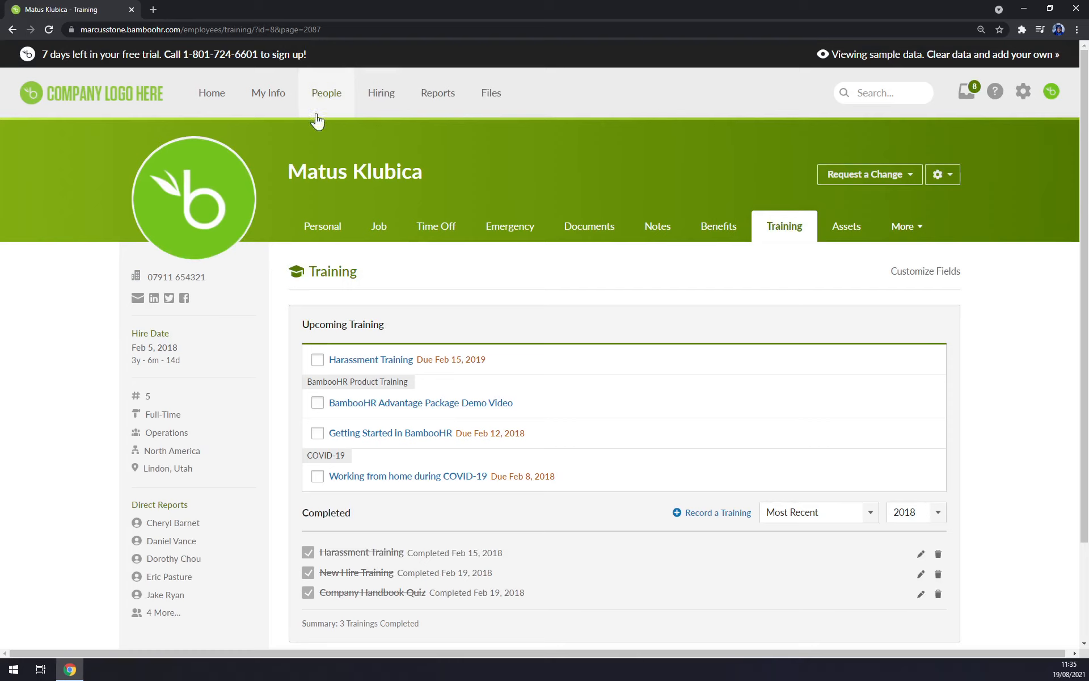
scroll(399, 274, down, 3)
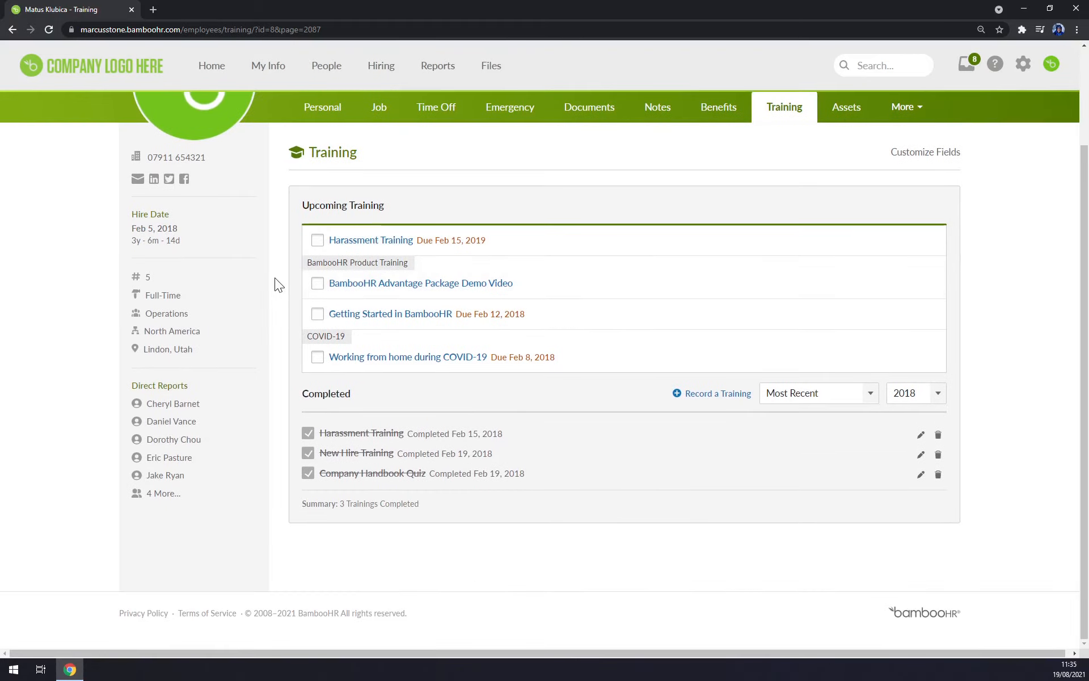
scroll(275, 278, up, 3)
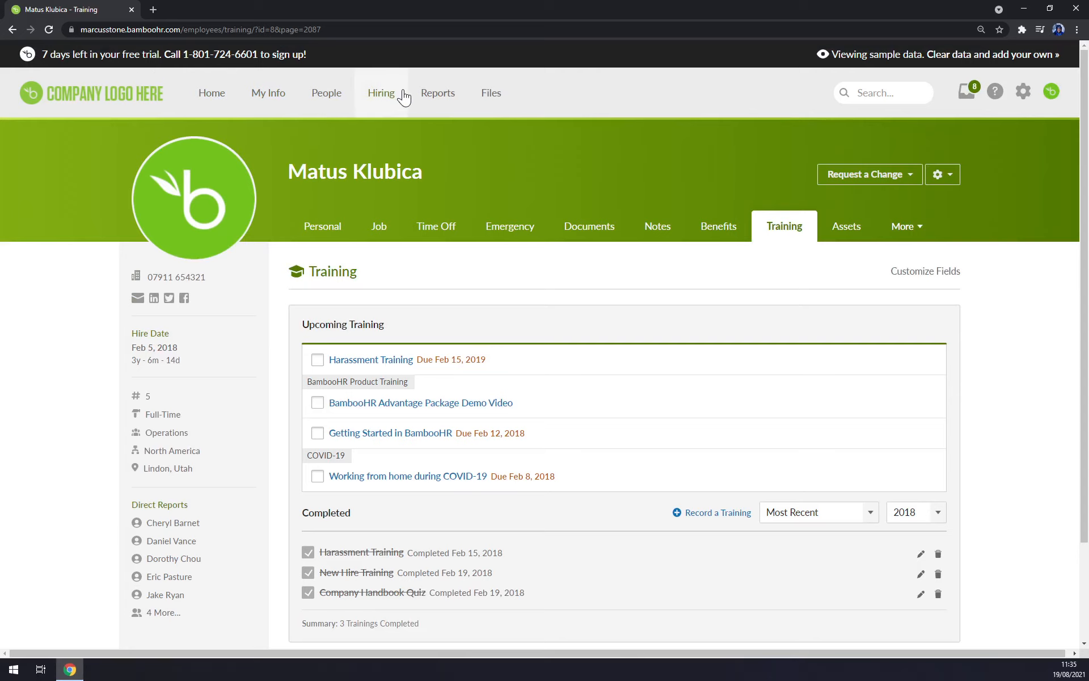
Step: Add a job opening in Hiring with the posting title Janitor and the job status Open
click(432, 100)
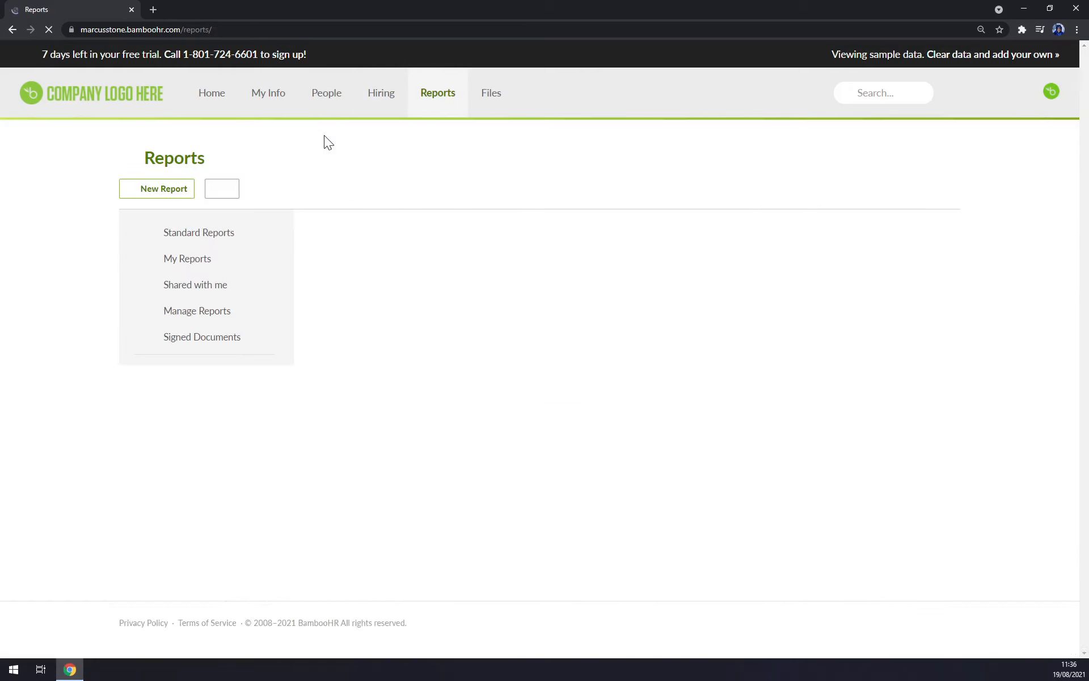
click(390, 102)
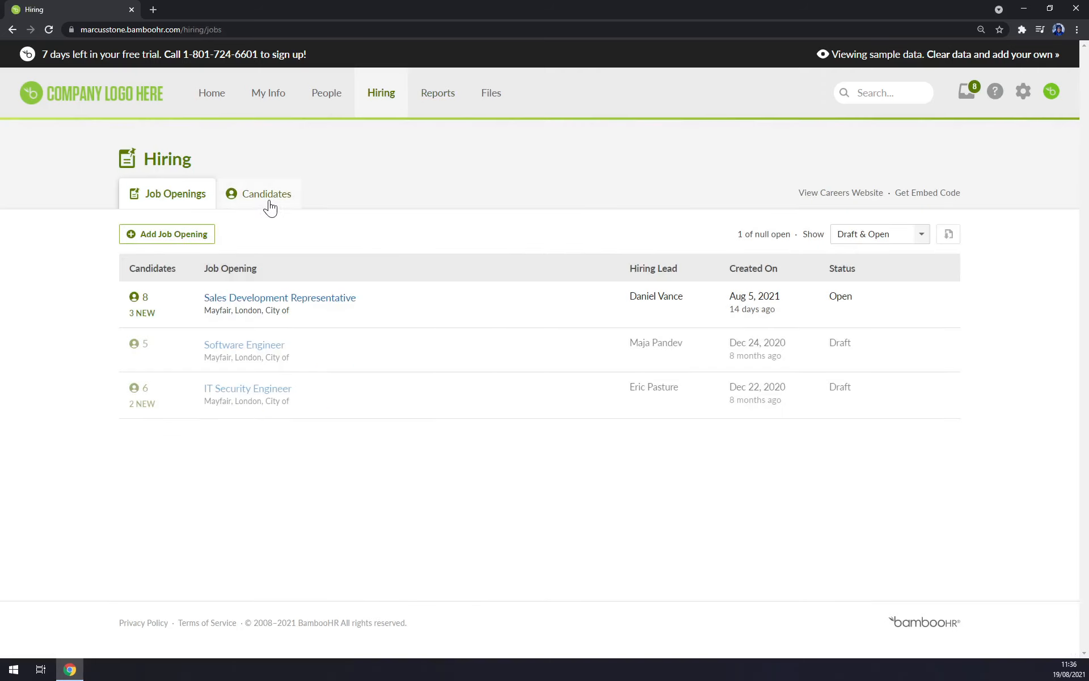
click(184, 240)
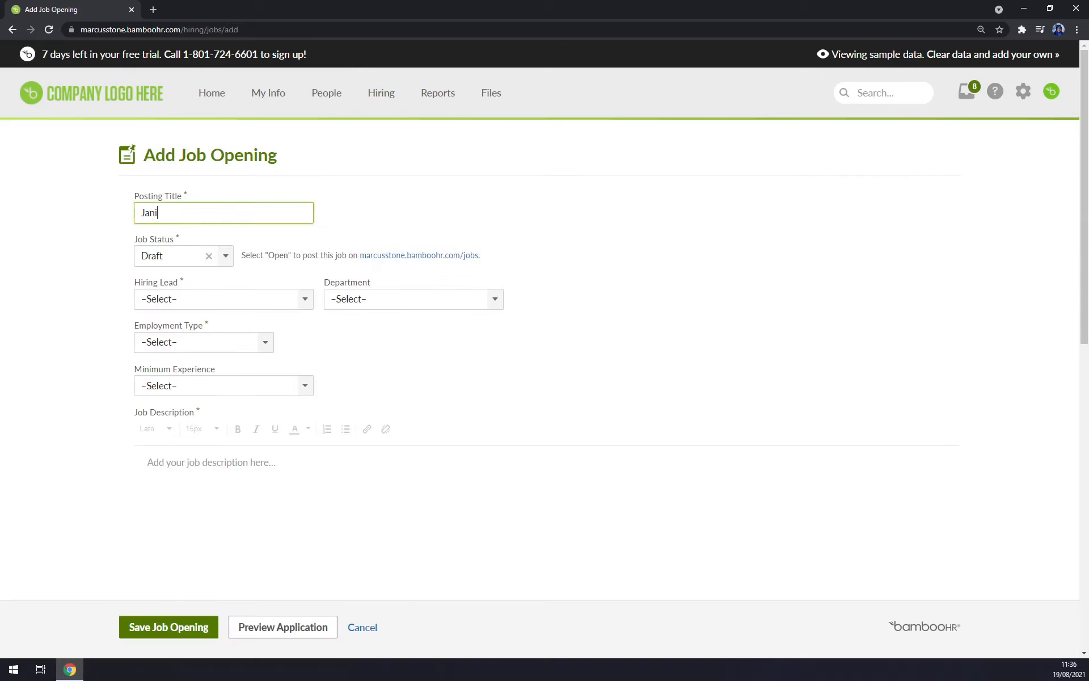
key(Tab)
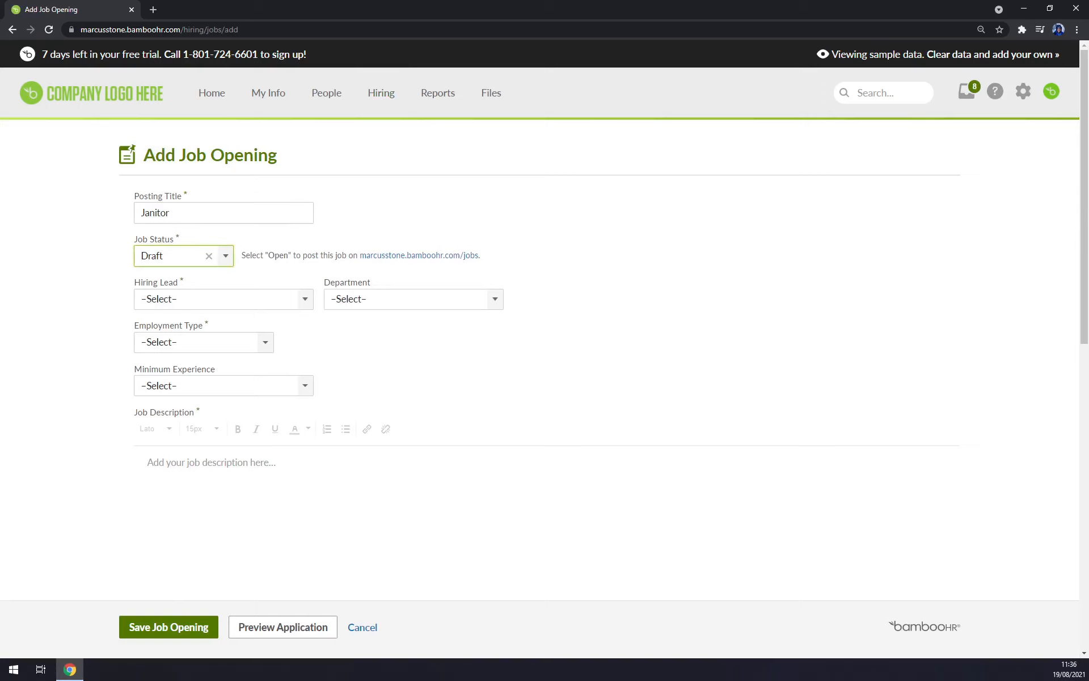
click(224, 256)
click(197, 300)
Step: Choose an employee as the hiring lead and assign the job opening to the Human Resources department
click(199, 302)
scroll(199, 454, down, 10)
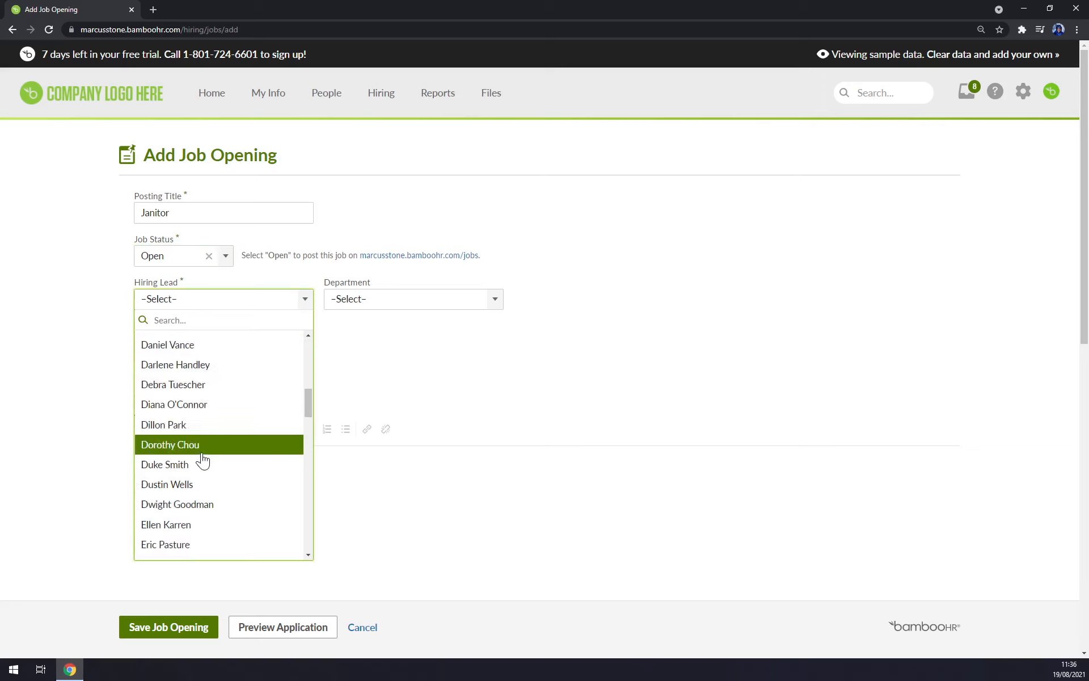
click(206, 451)
click(417, 301)
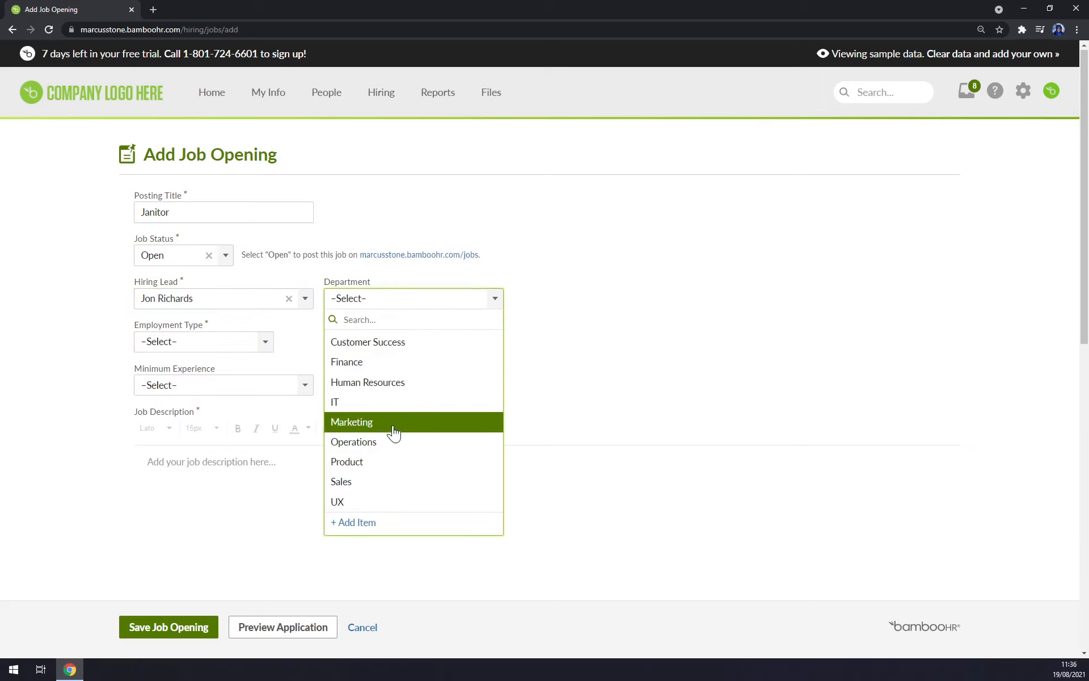
scroll(375, 425, down, 1)
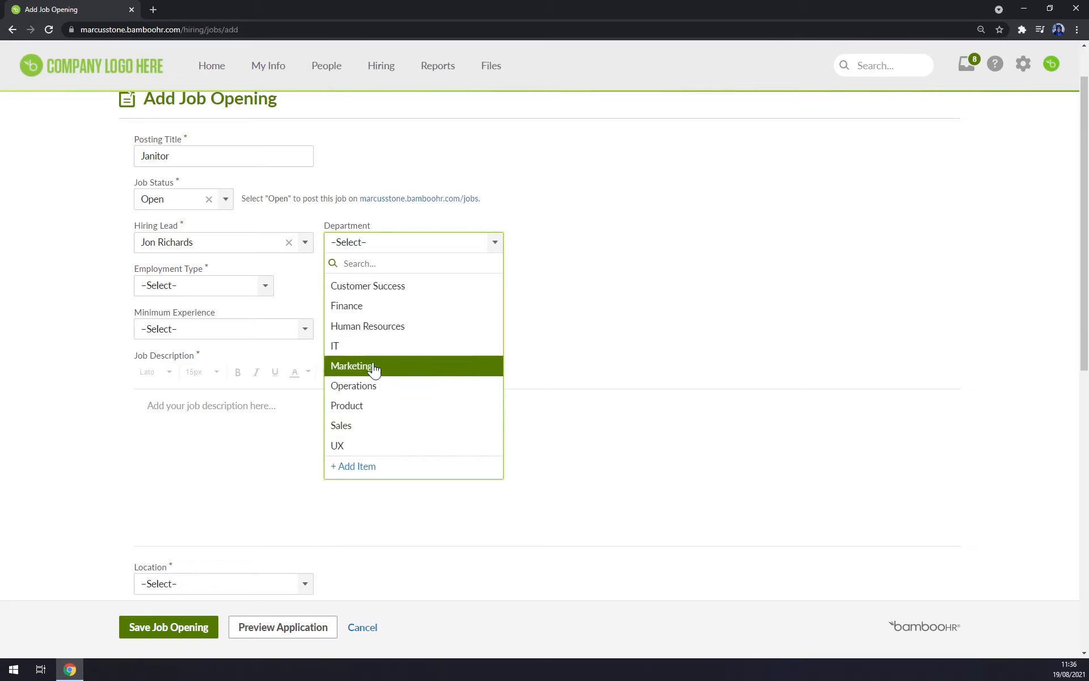
click(374, 329)
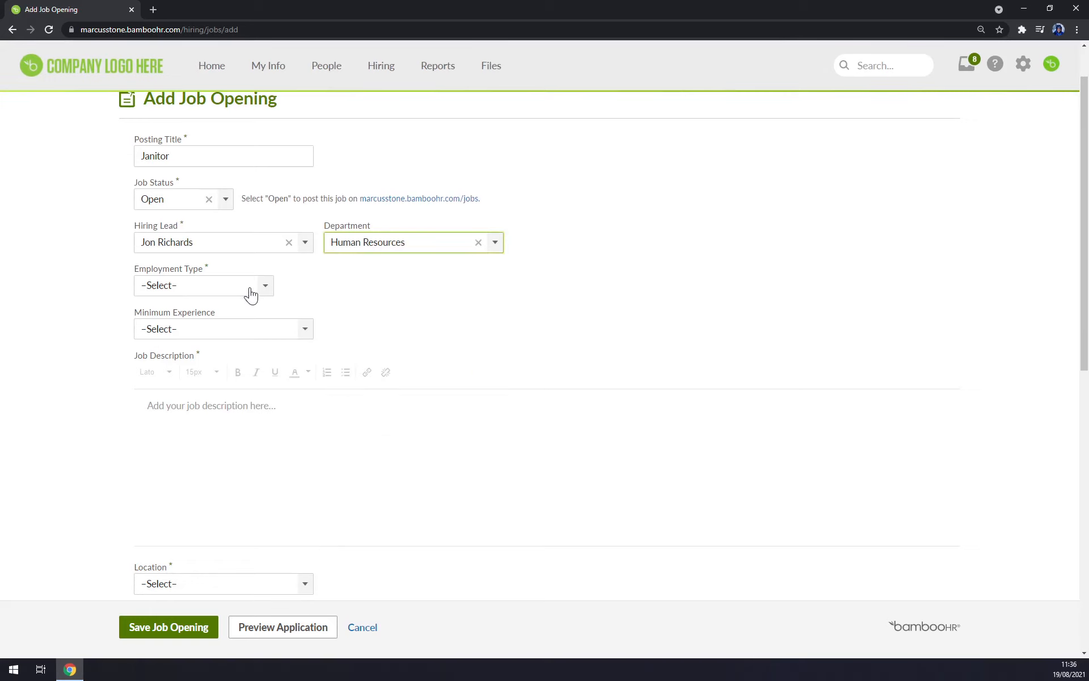
Step: Set the employment type to Full-Time and the minimum experience to Entry-level
scroll(312, 300, up, 1)
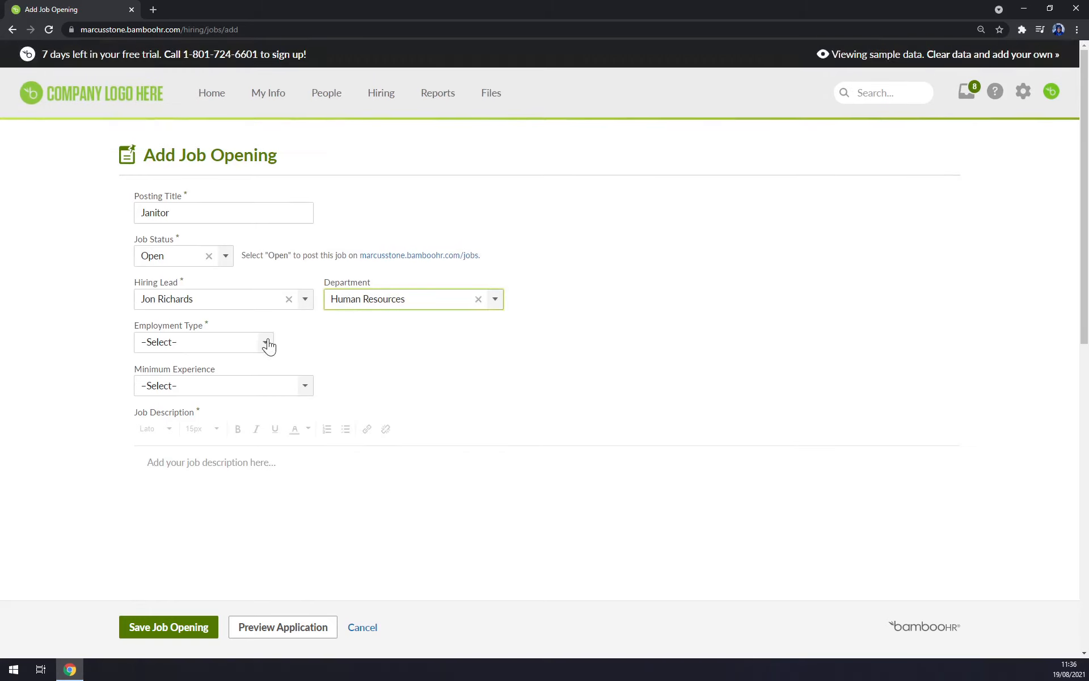
click(264, 342)
click(213, 391)
click(230, 389)
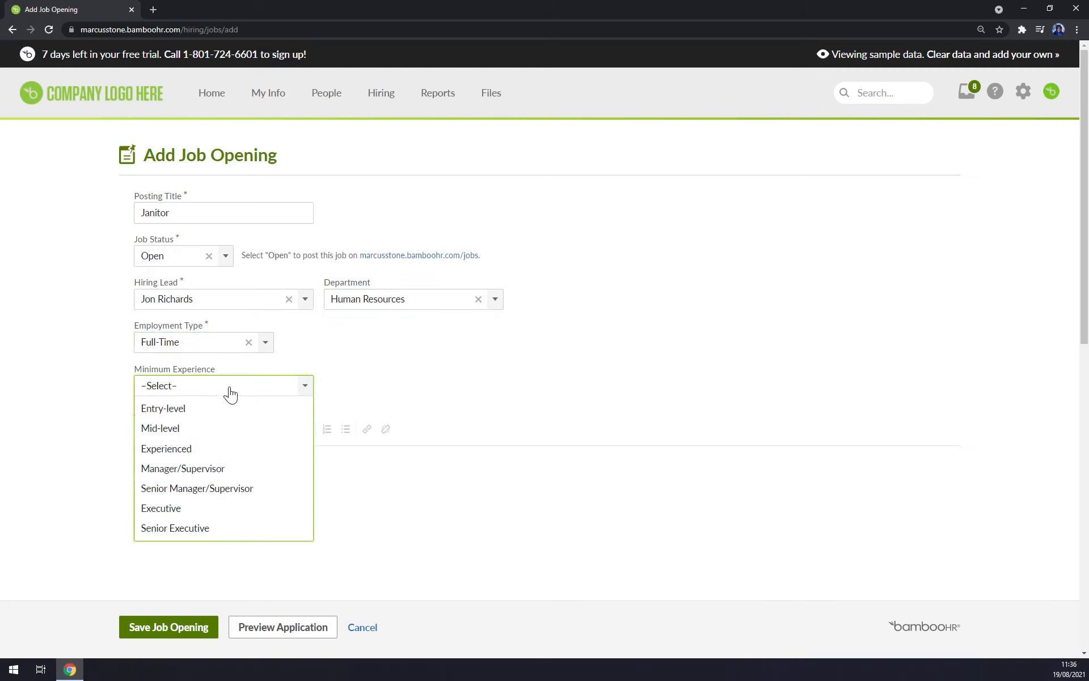
click(202, 408)
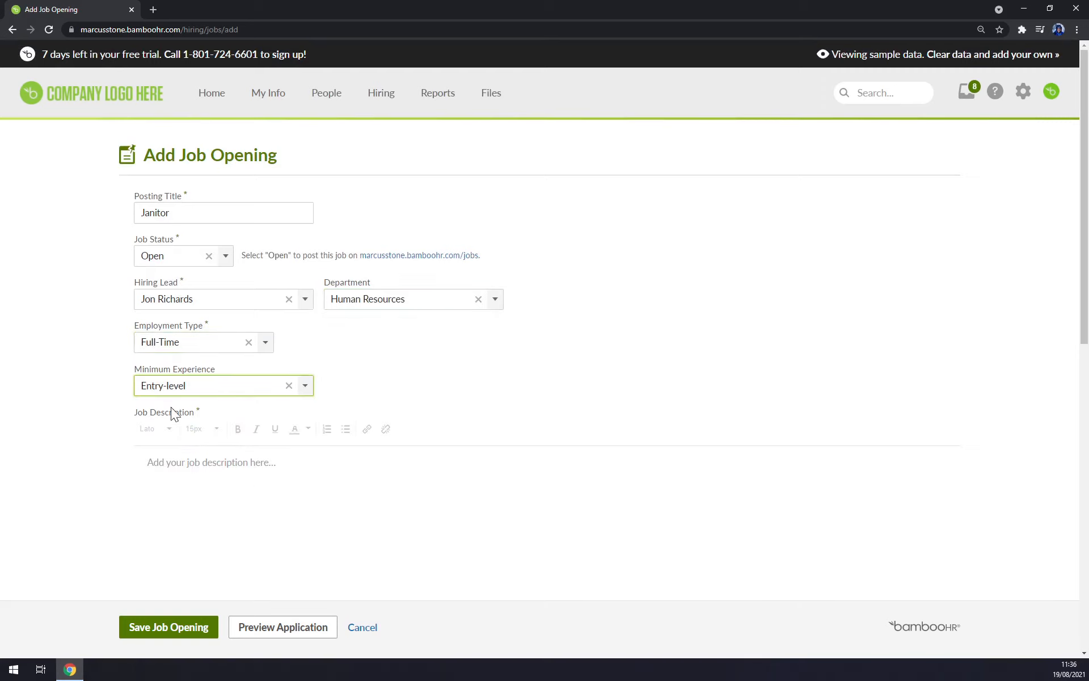
Step: Set the job opening's location to London, UK
scroll(227, 368, down, 5)
click(227, 306)
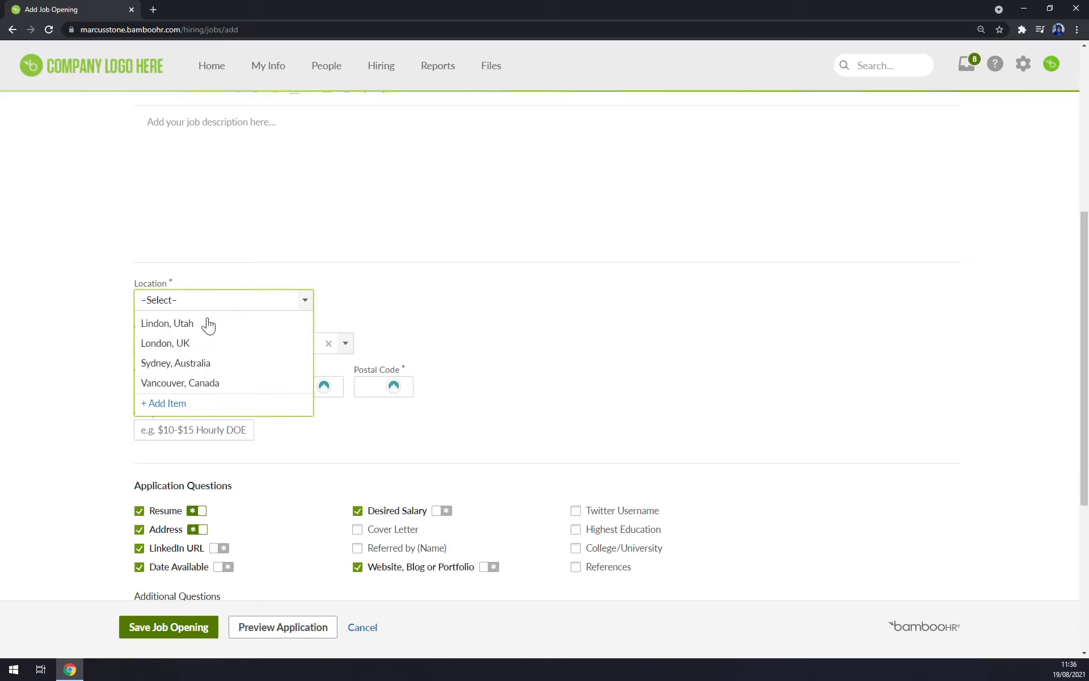
click(85, 325)
click(221, 300)
click(219, 340)
Step: Enter 20 as the compensation and try to save the job opening
scroll(164, 369, down, 5)
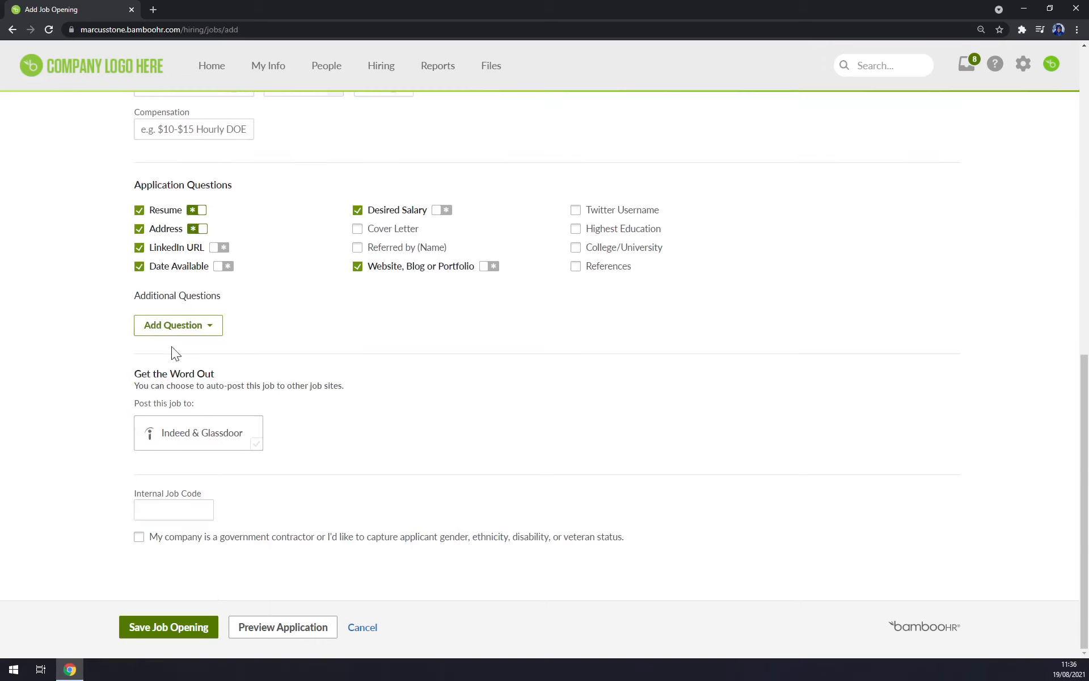
scroll(170, 352, up, 2)
click(238, 245)
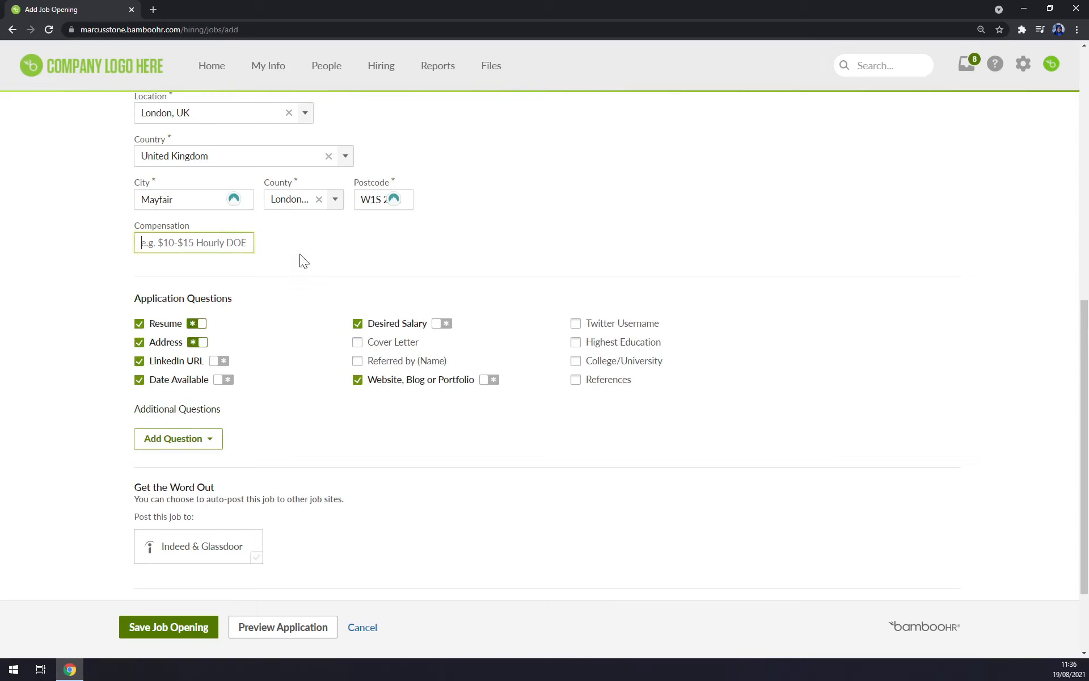
text(20)
click(280, 240)
scroll(266, 261, down, 2)
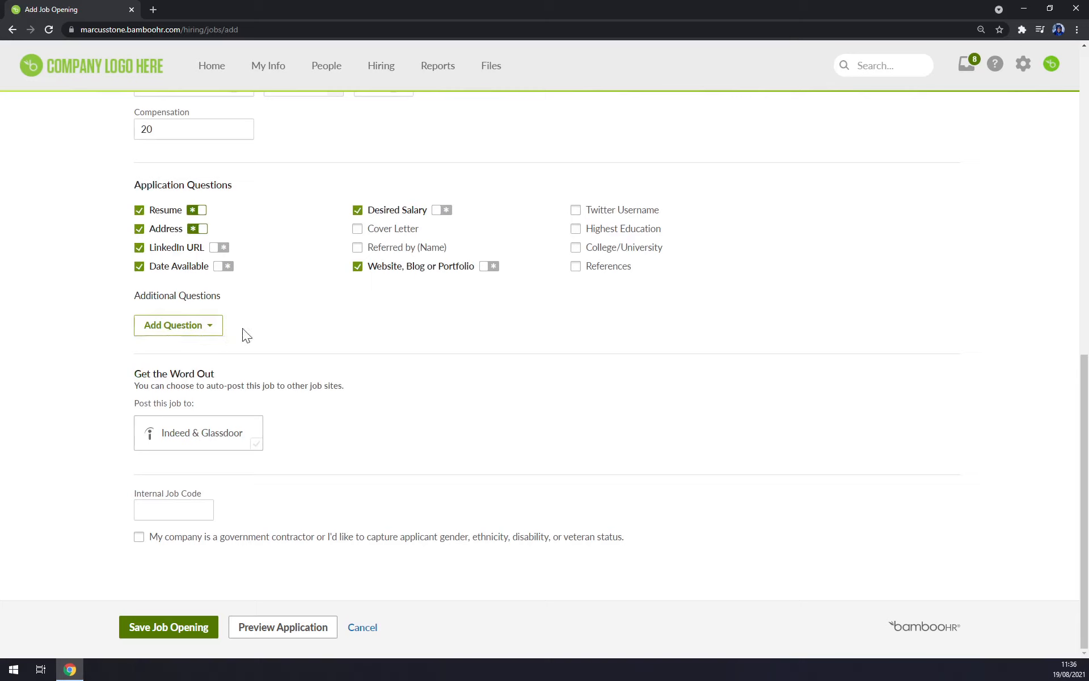
click(177, 640)
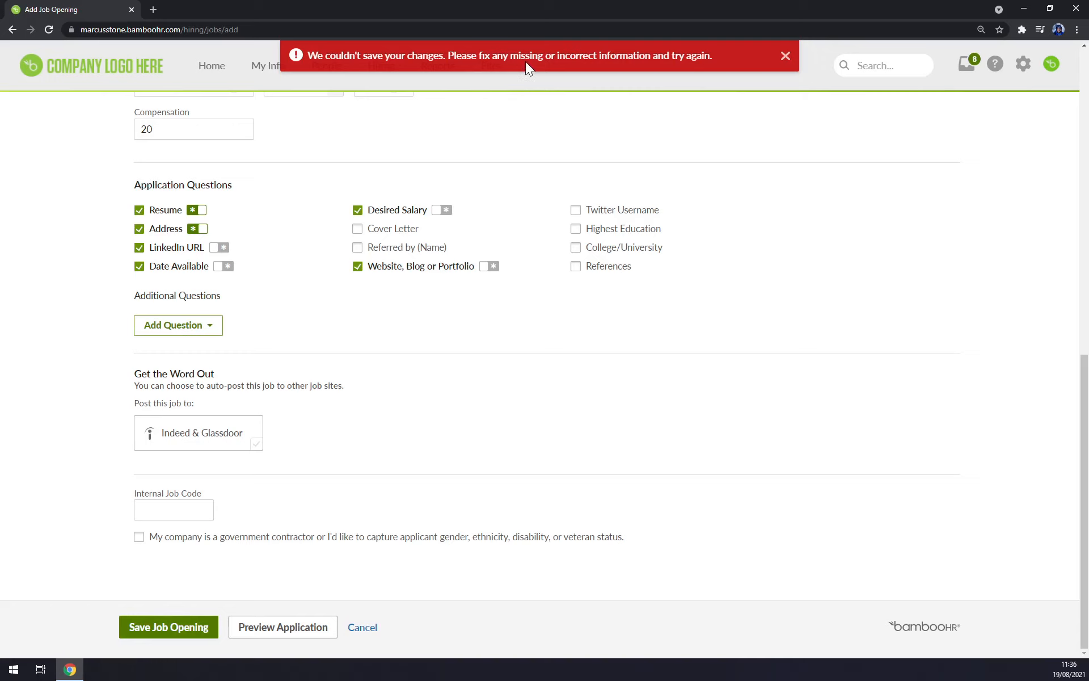
Step: Fill in the required job description with "Just clean" and save the job opening
scroll(481, 447, up, 4)
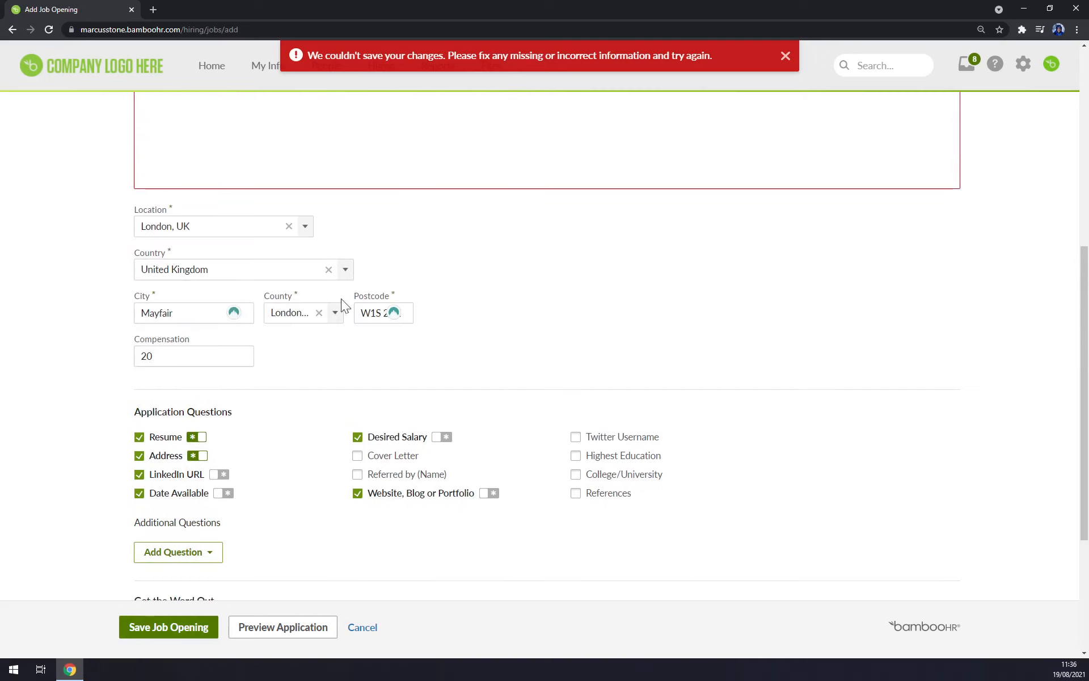
scroll(212, 382, up, 7)
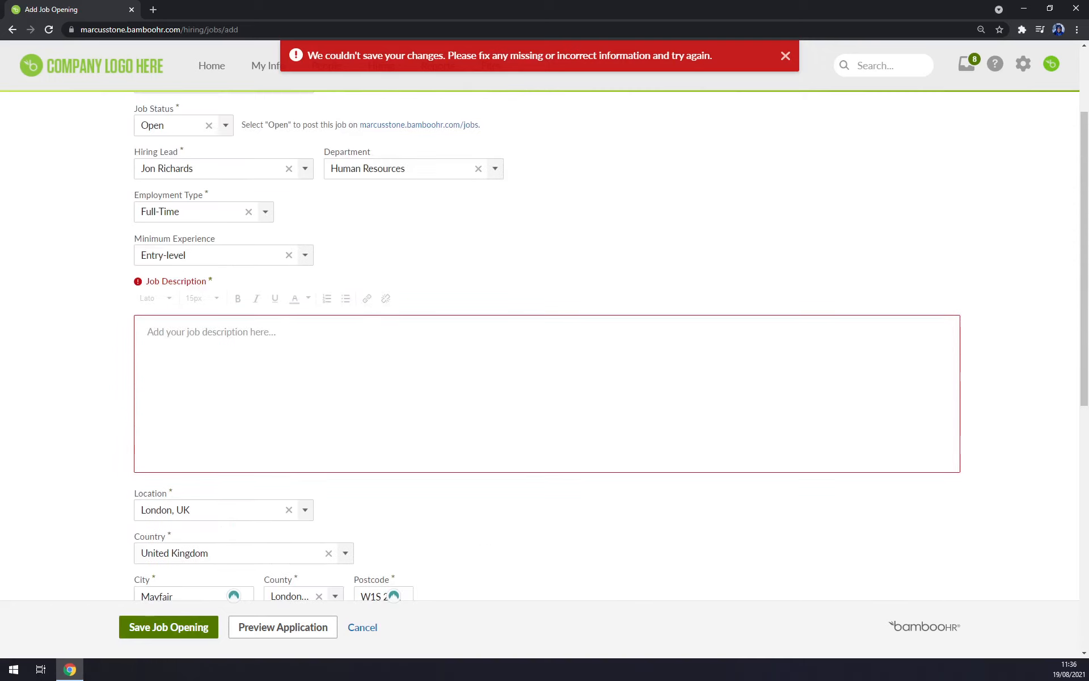
click(260, 489)
text(Just clea)
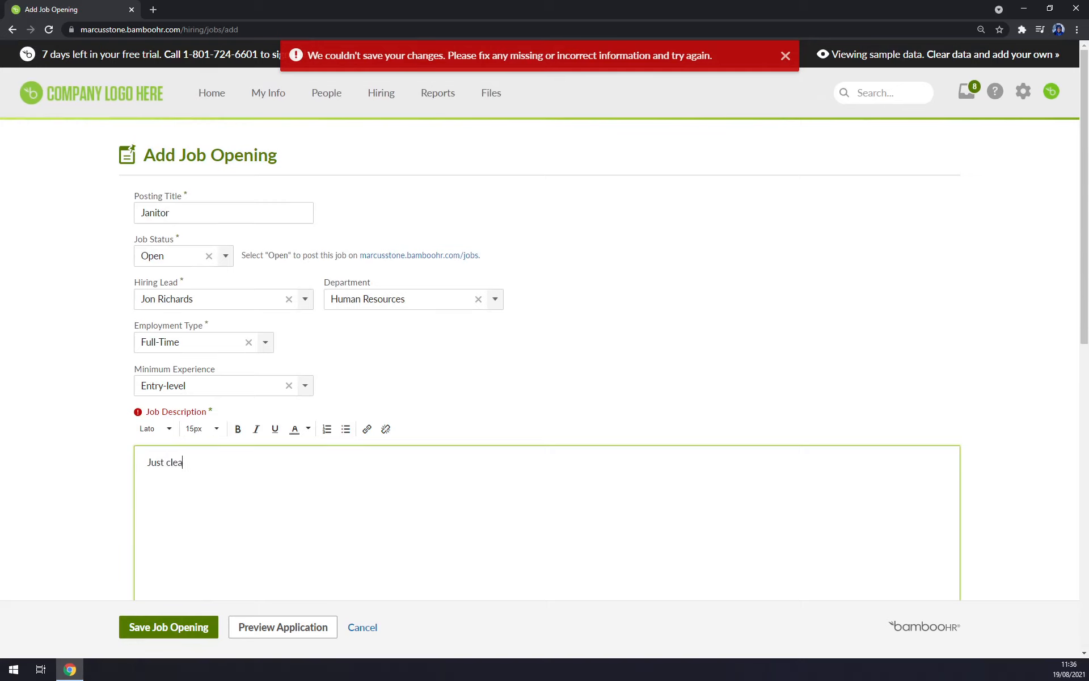
text(n)
scroll(544, 317, down, 15)
click(182, 634)
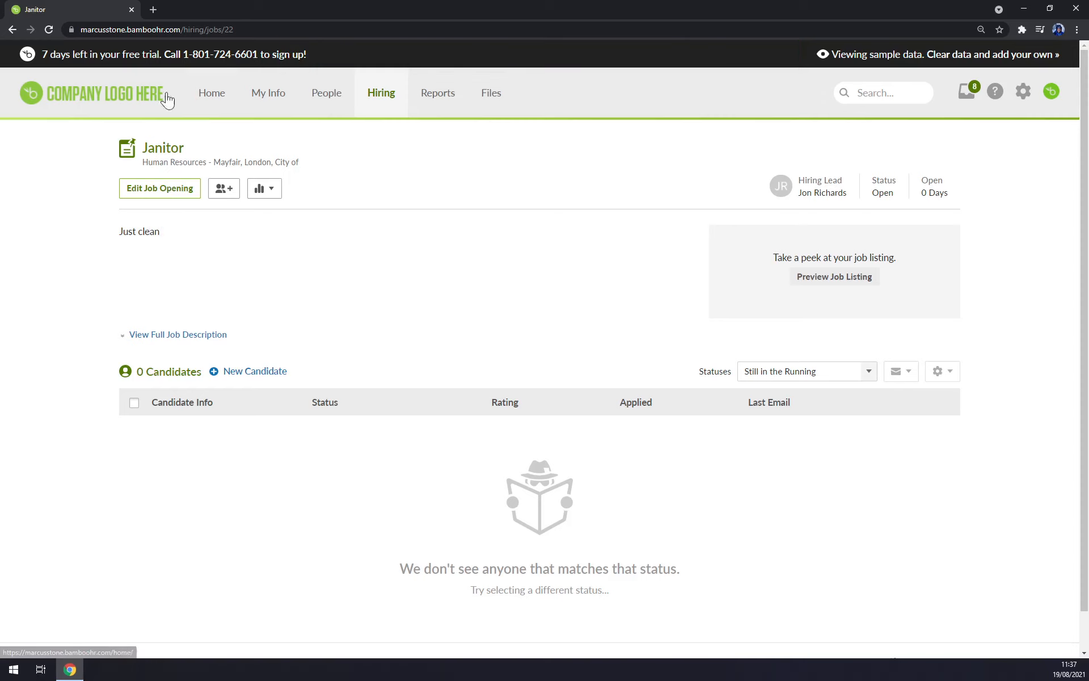
Step: Check the job openings list, view the resume of the candidate at the Checking References stage, and return to the candidates list
click(388, 97)
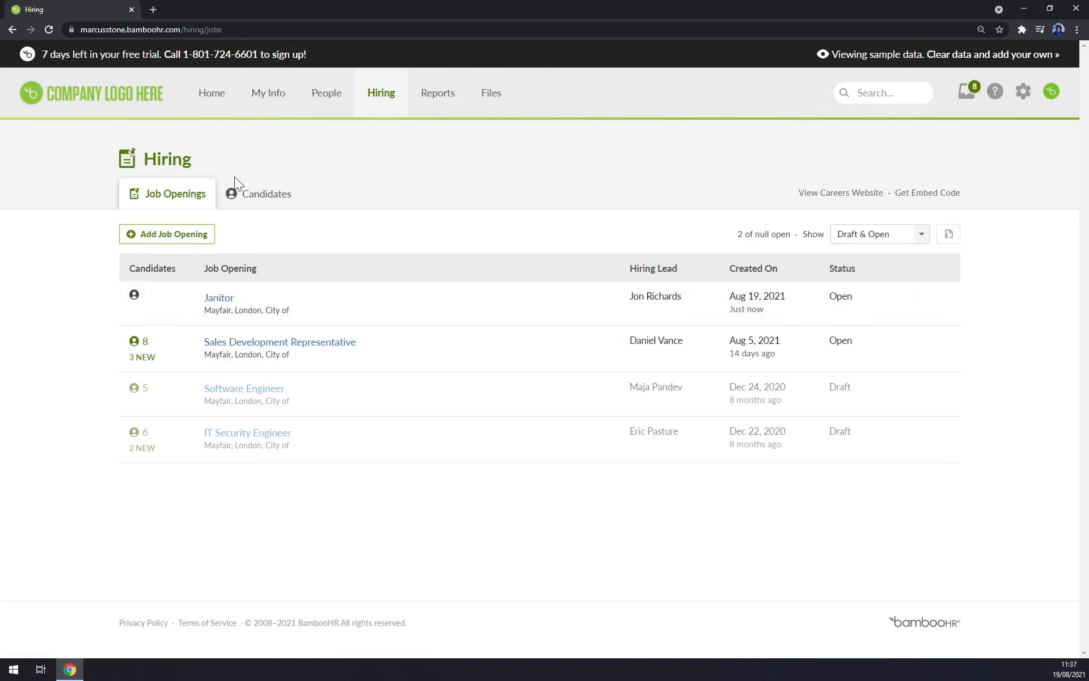
click(253, 194)
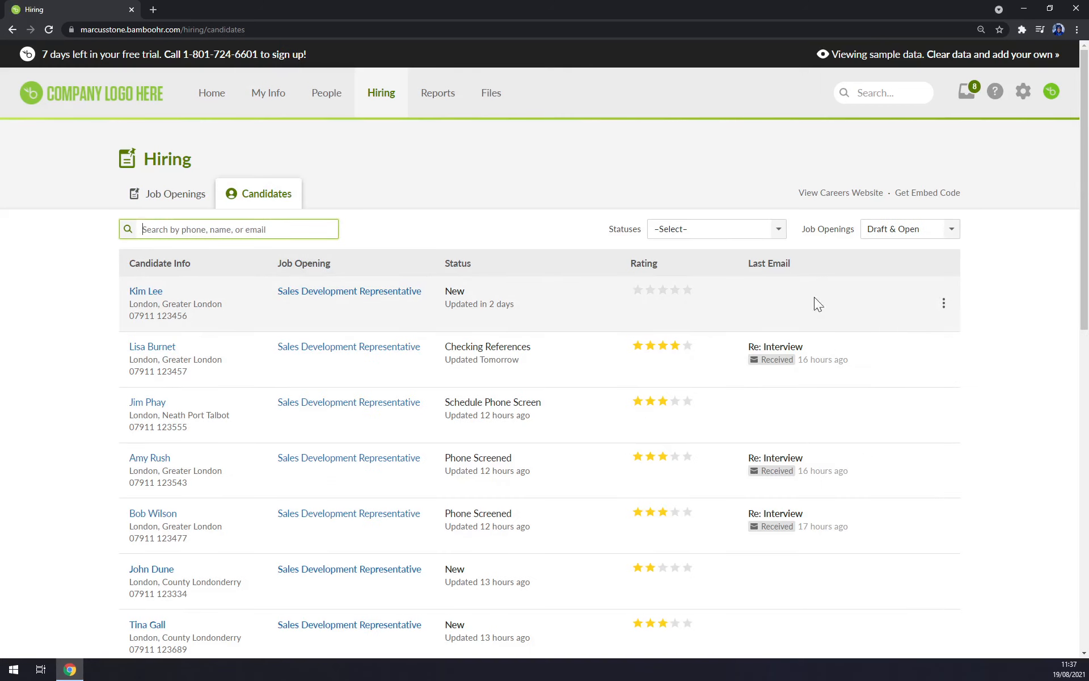
click(153, 347)
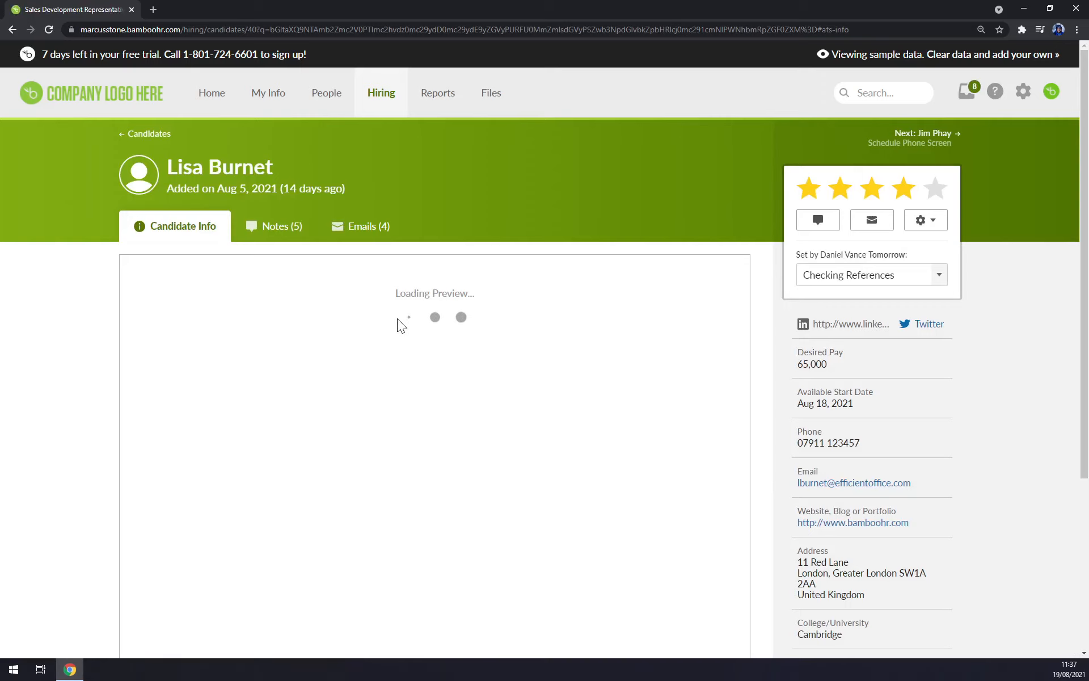
scroll(388, 321, down, 20)
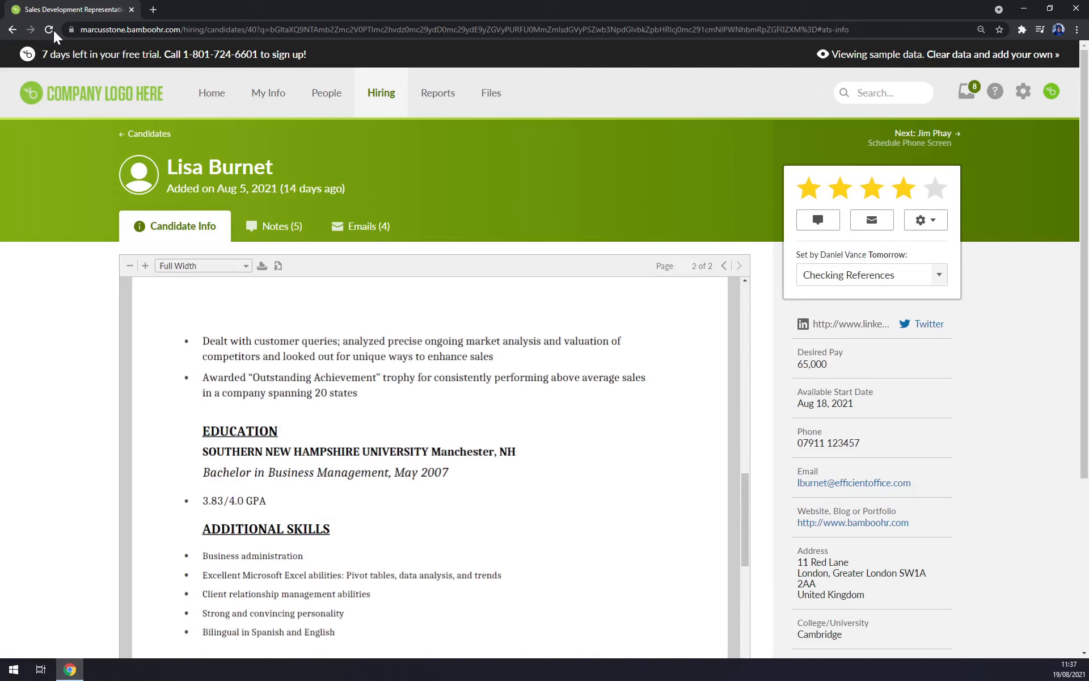
click(12, 29)
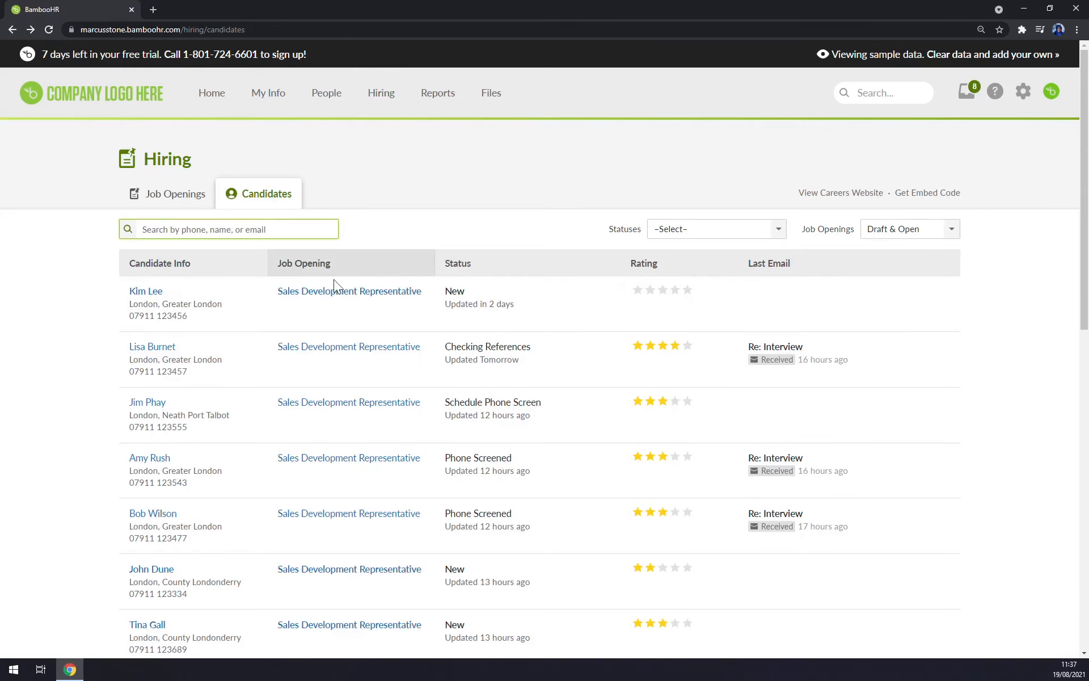
Step: Browse the employee directory in People and open the form for adding a new employee
click(326, 108)
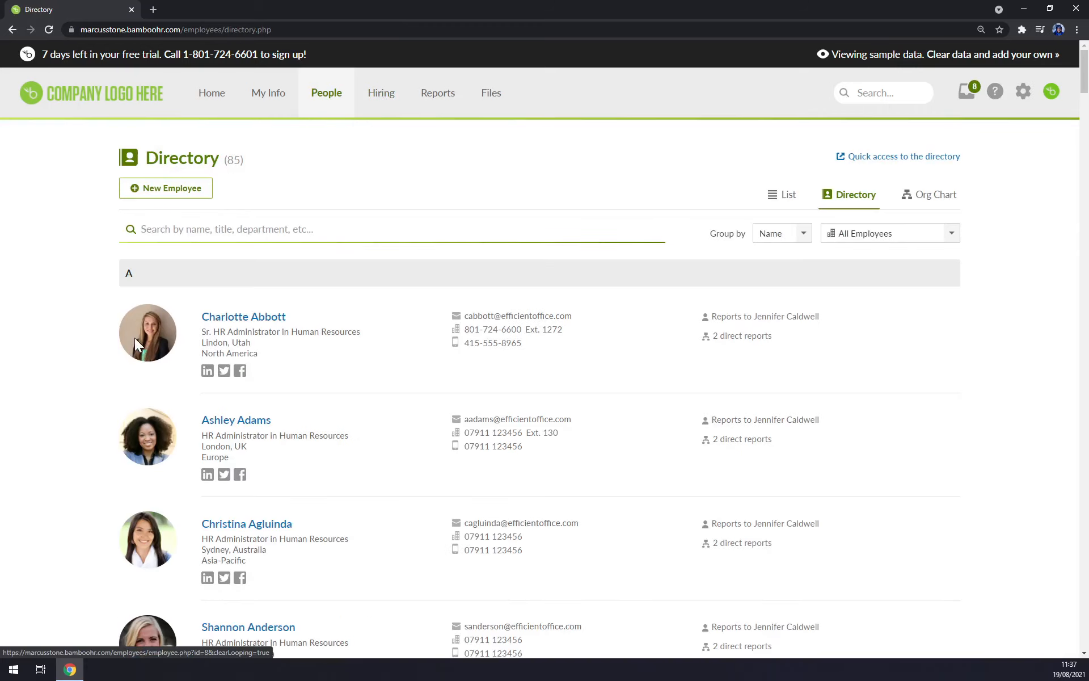
scroll(532, 312, down, 3)
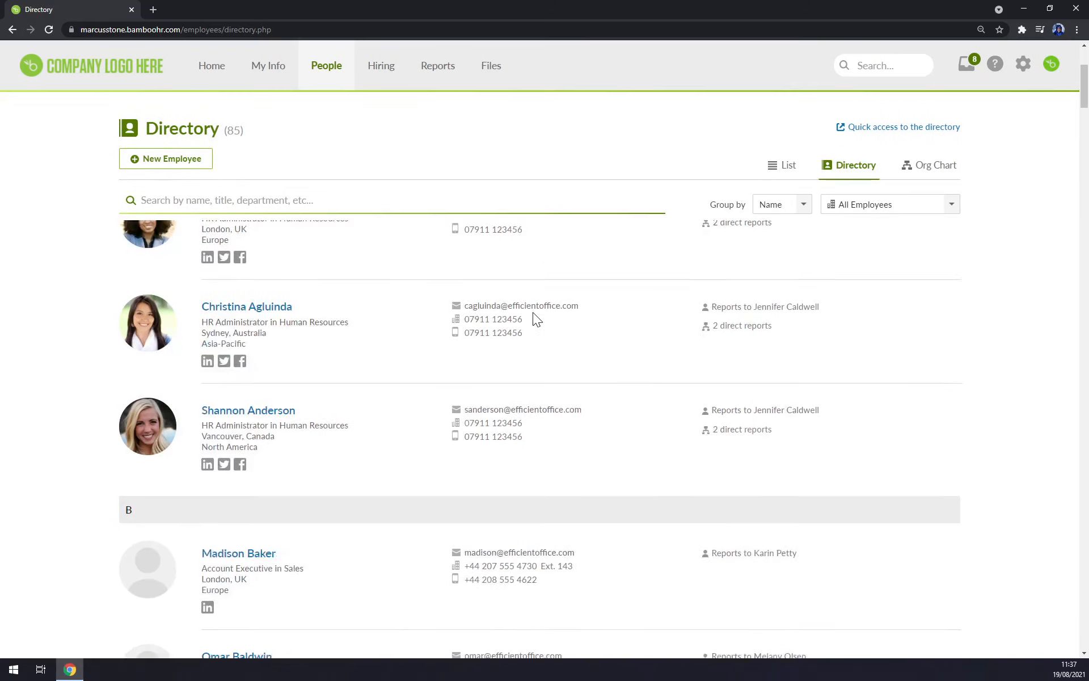
scroll(533, 312, up, 4)
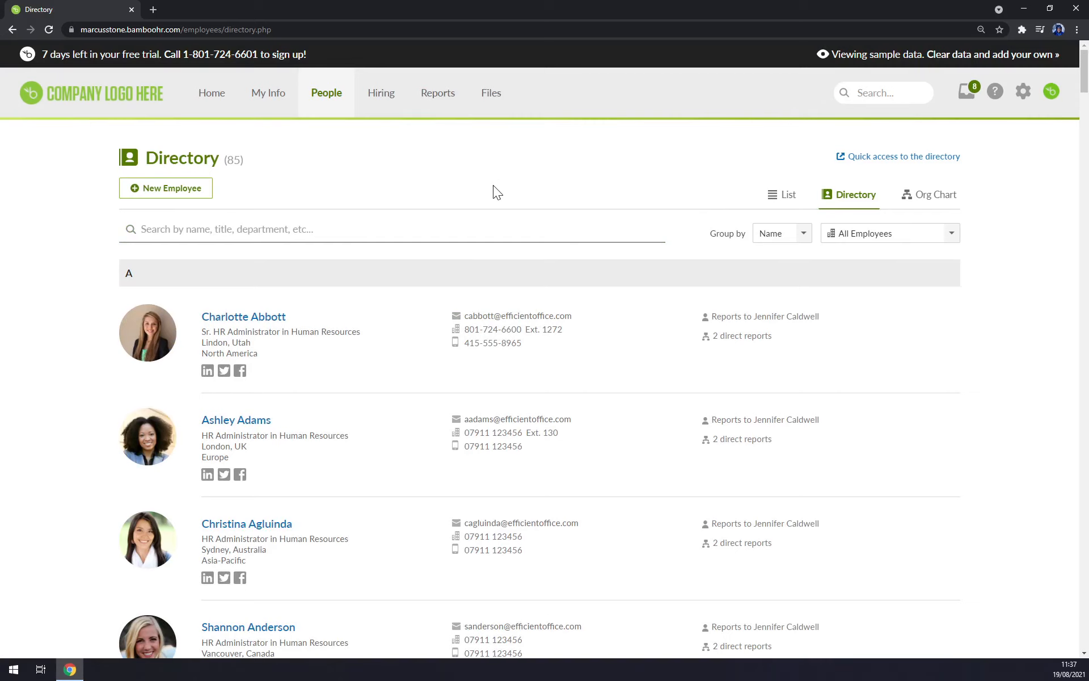
click(185, 191)
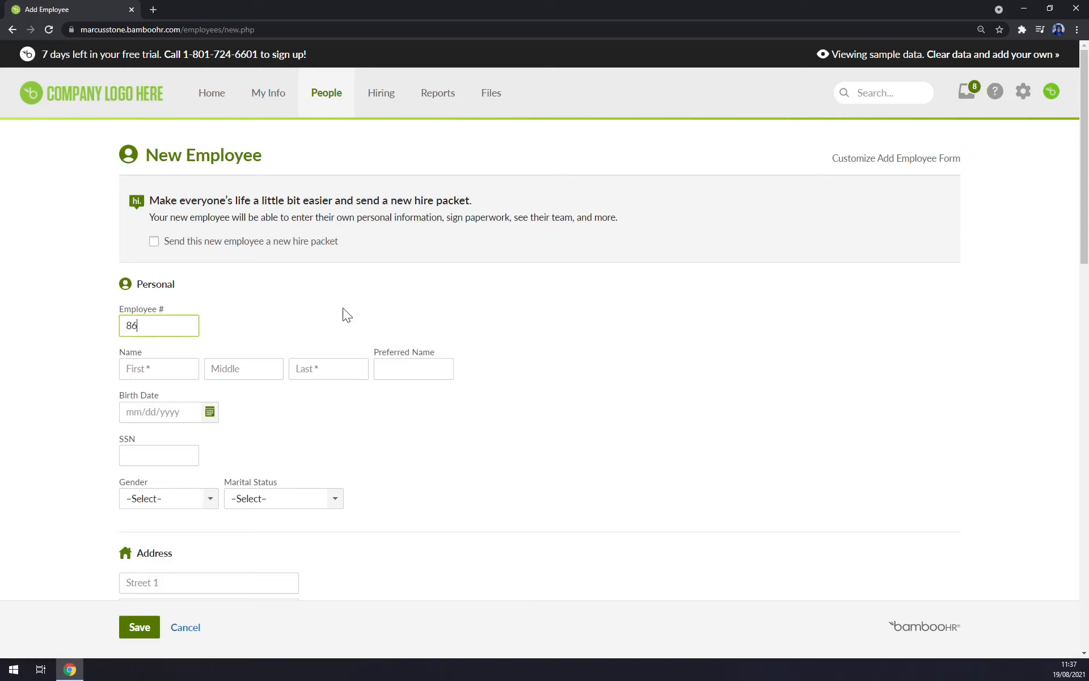
Step: Enter an unused employee number and fill in the new employee's first and last name
click(314, 335)
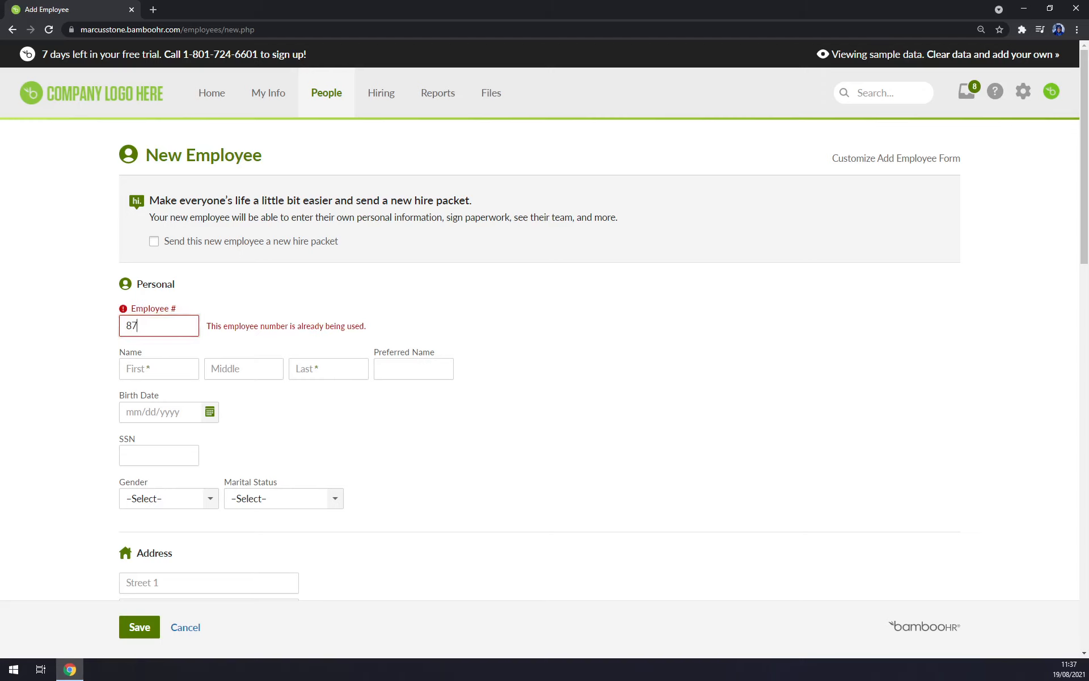
key(BackSpace)
key(BackSpace)
text(888)
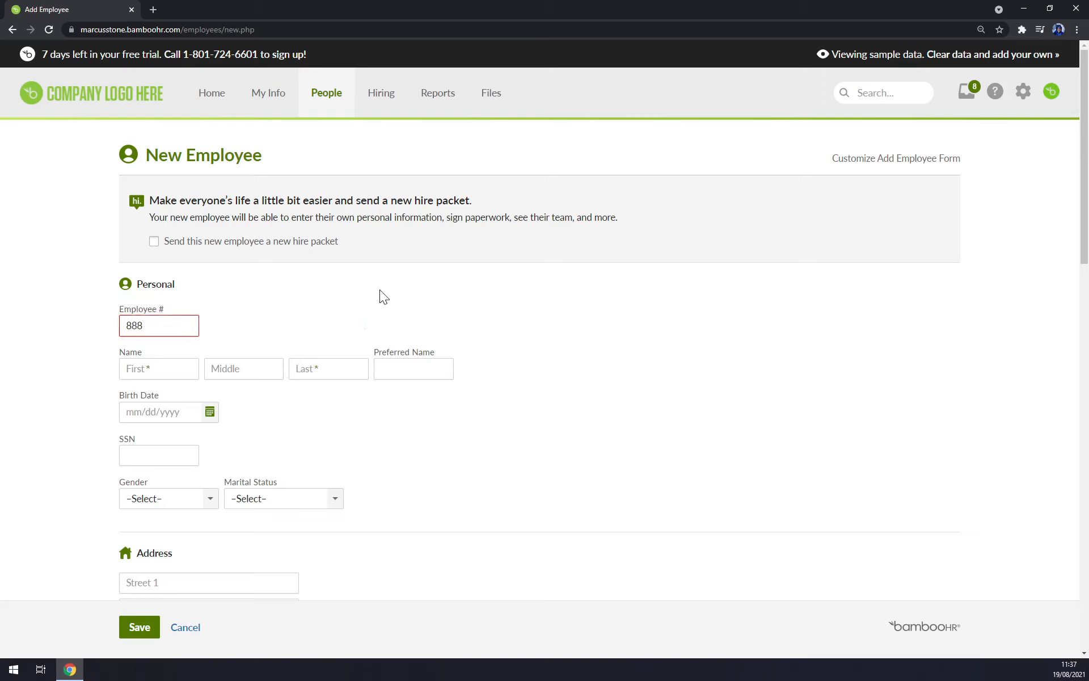
key(Tab)
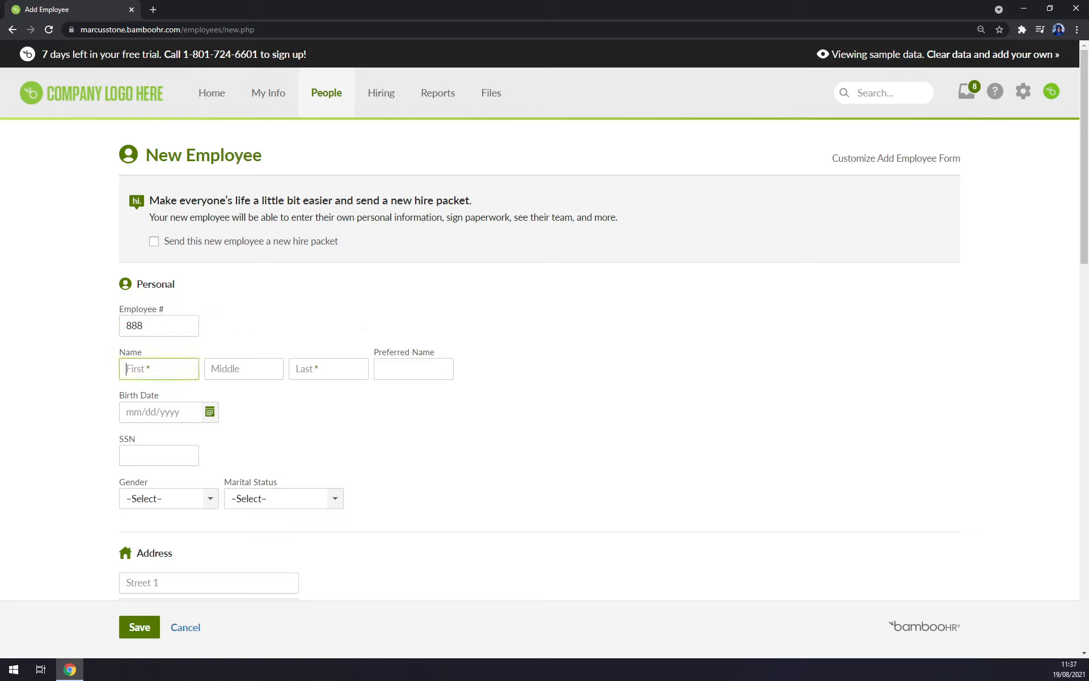
text(Jo)
text(ohn)
key(Tab)
key(Tab)
text(Whatever)
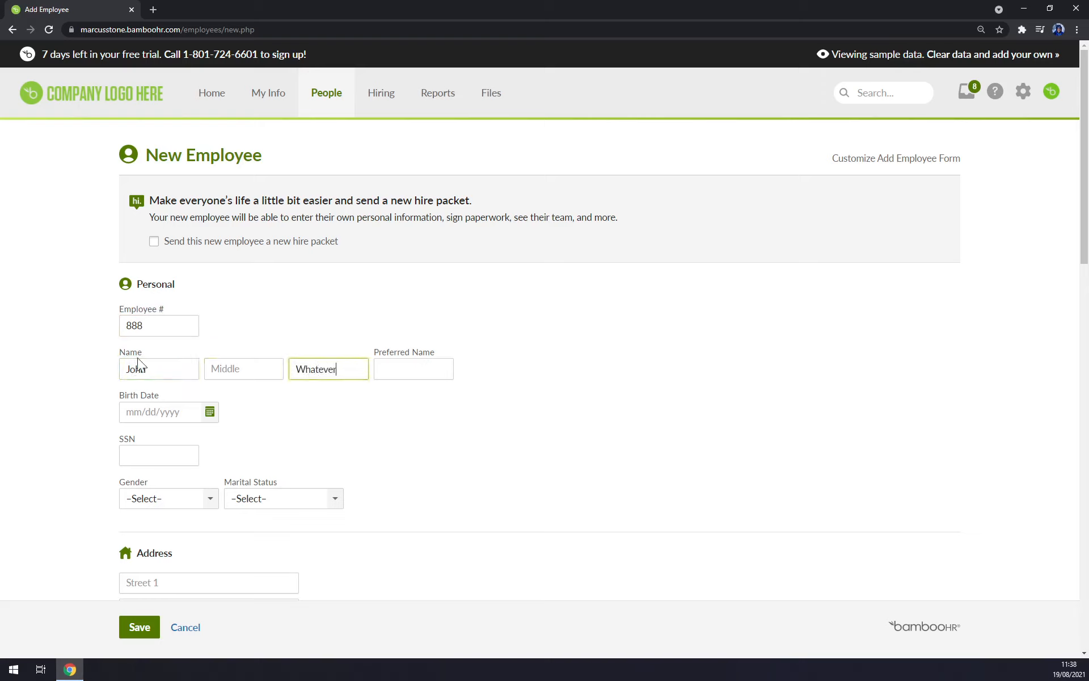
Step: Pick the new employee's birth date in the calendar, choosing the year and the day
click(210, 411)
click(251, 450)
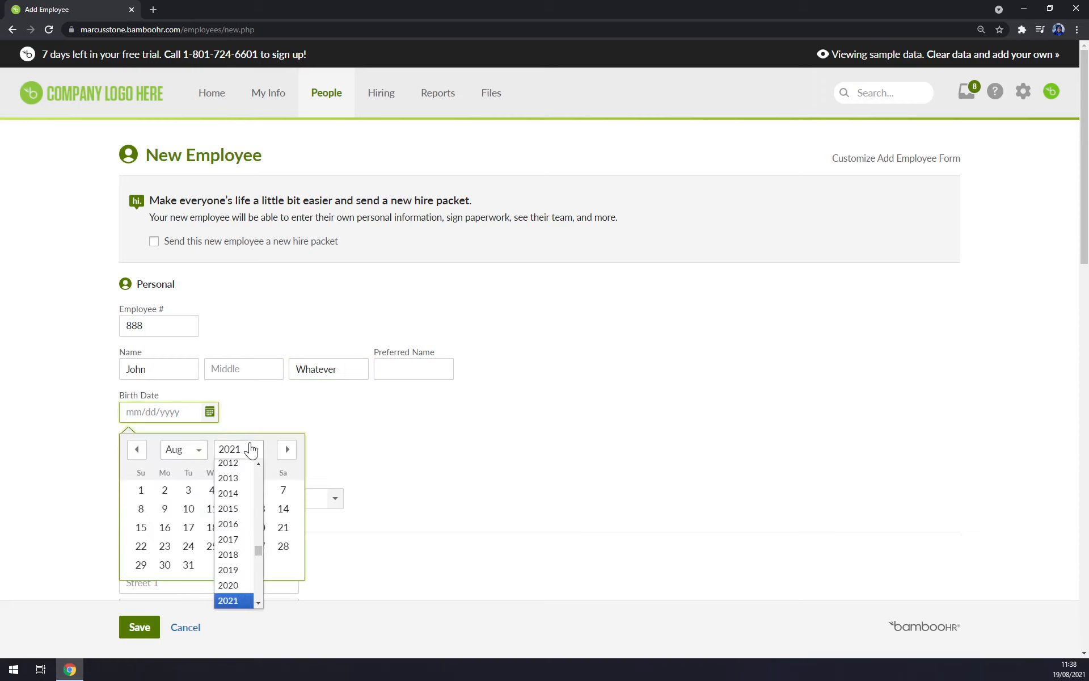
scroll(233, 569, down, 4)
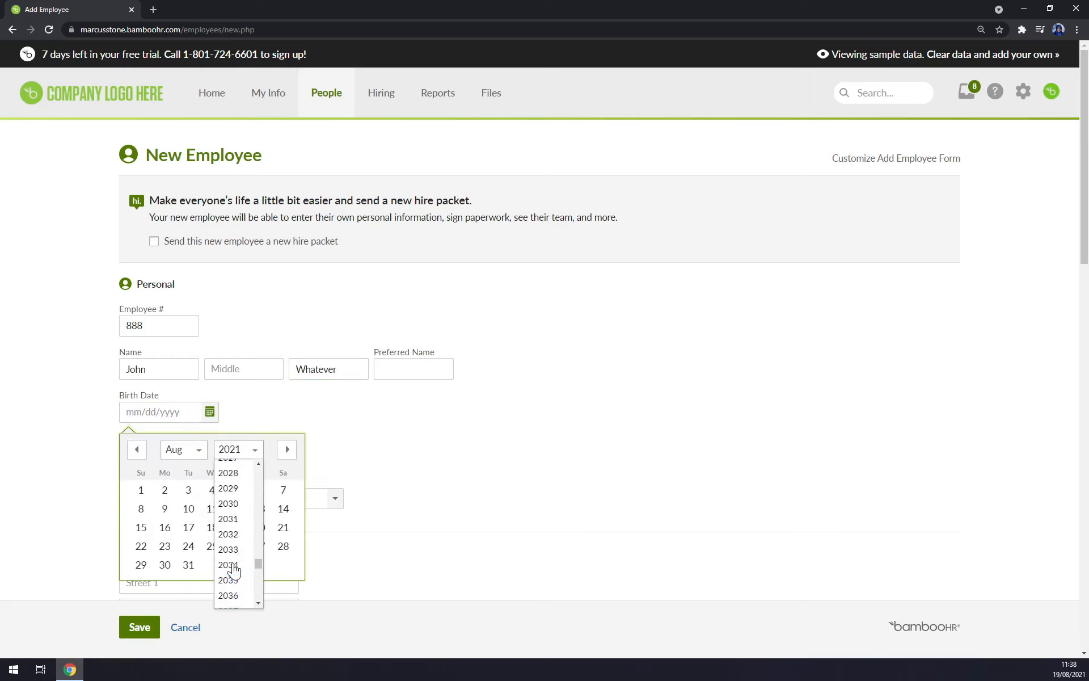
scroll(233, 569, up, 10)
click(234, 507)
click(165, 508)
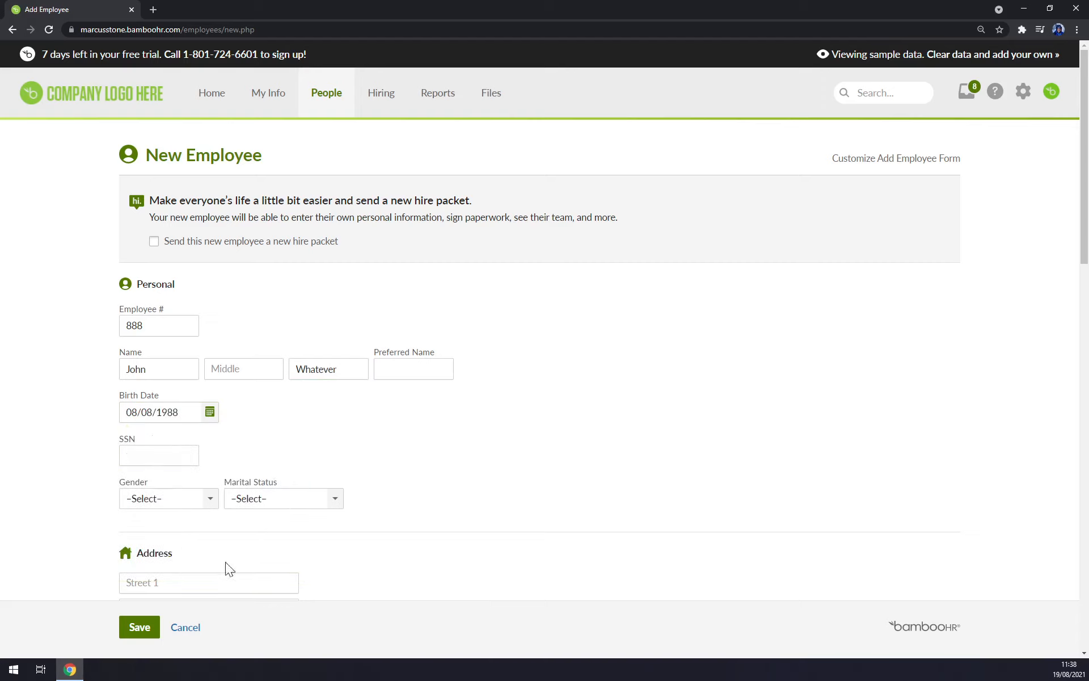
Step: Review the remaining form sections, save the new employee with No Access for self-service, and dismiss the offer to store login details
scroll(198, 477, down, 5)
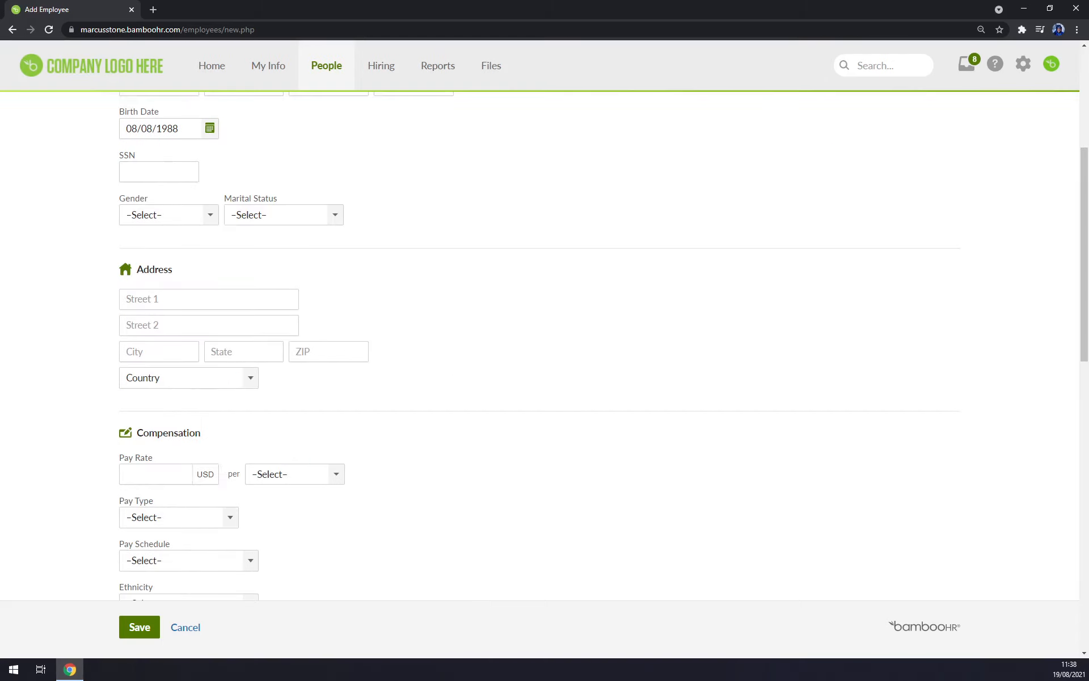
scroll(221, 415, down, 15)
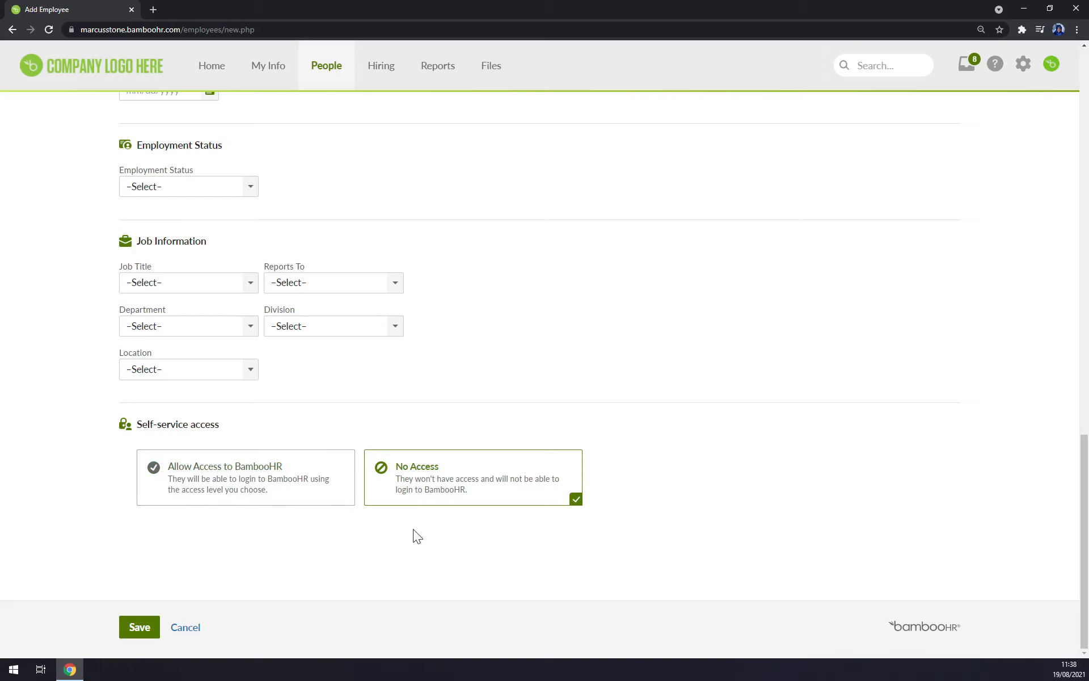
scroll(267, 545, up, 8)
scroll(270, 539, down, 8)
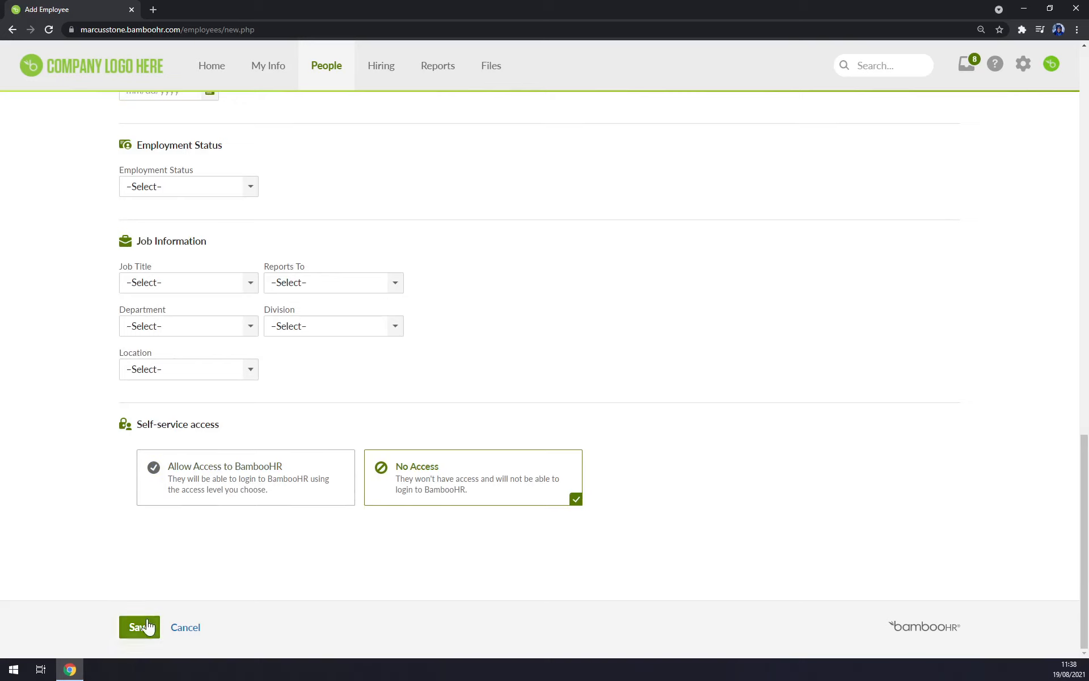
click(143, 626)
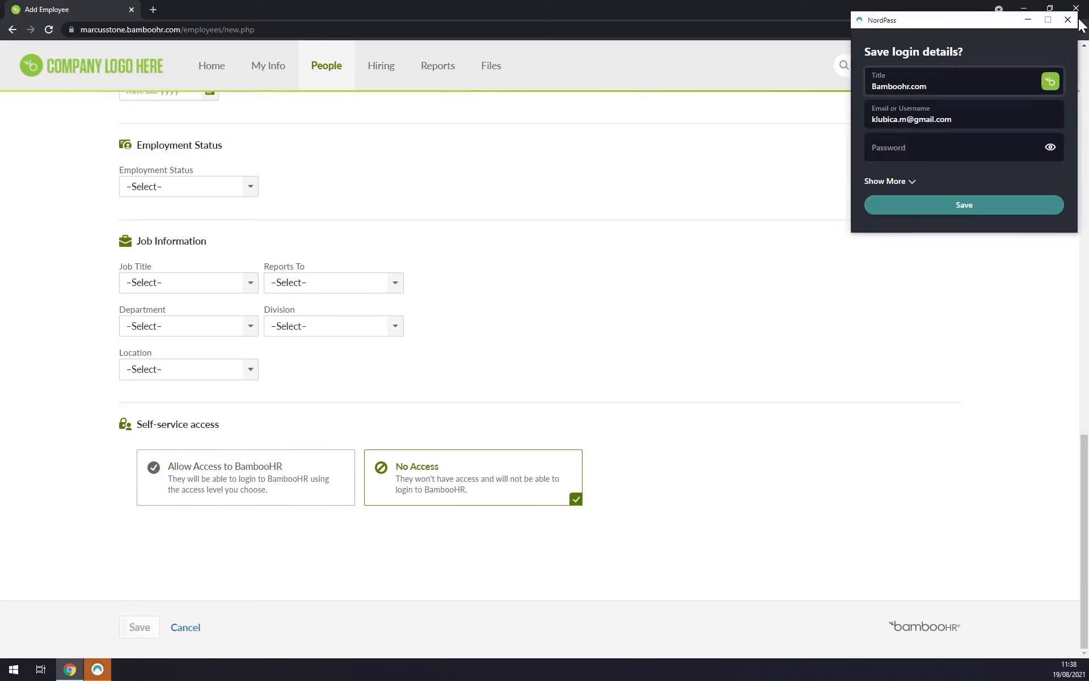
click(1067, 20)
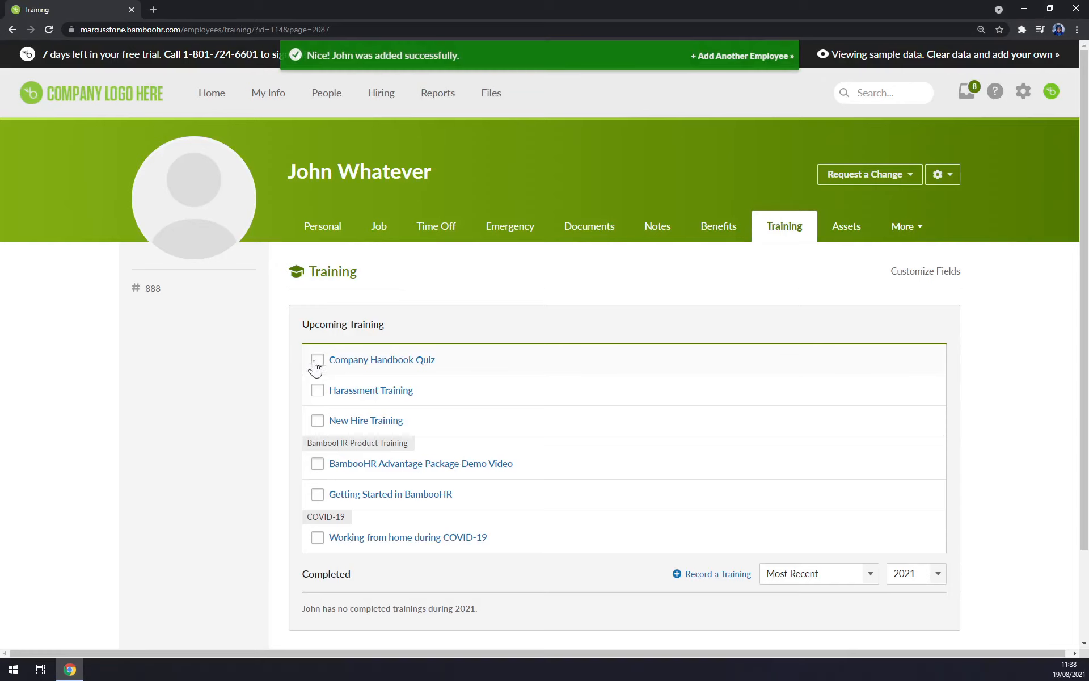
Step: Look at the new employee's Company Handbook Quiz training and at the Account Settings page reached from the home page
click(313, 363)
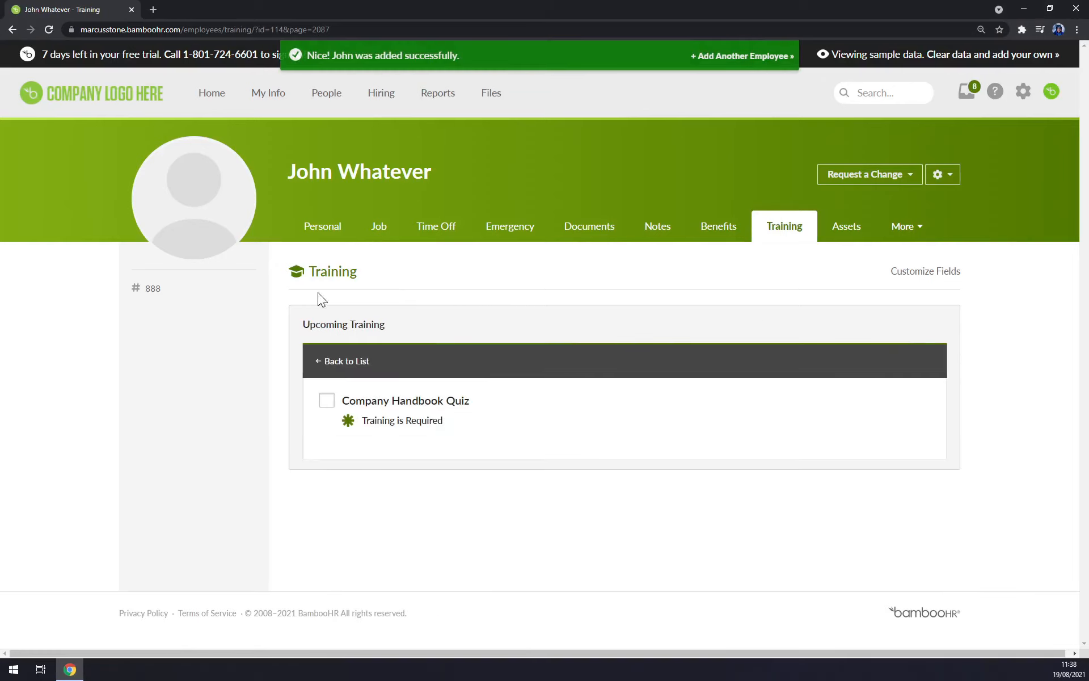
click(108, 100)
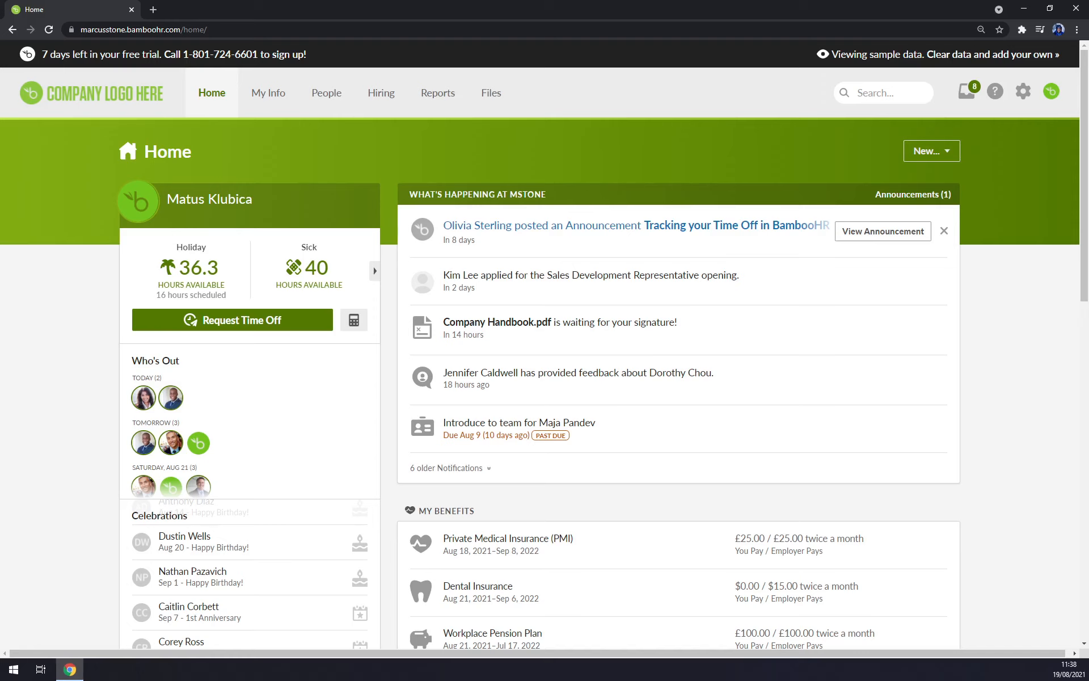
click(1050, 94)
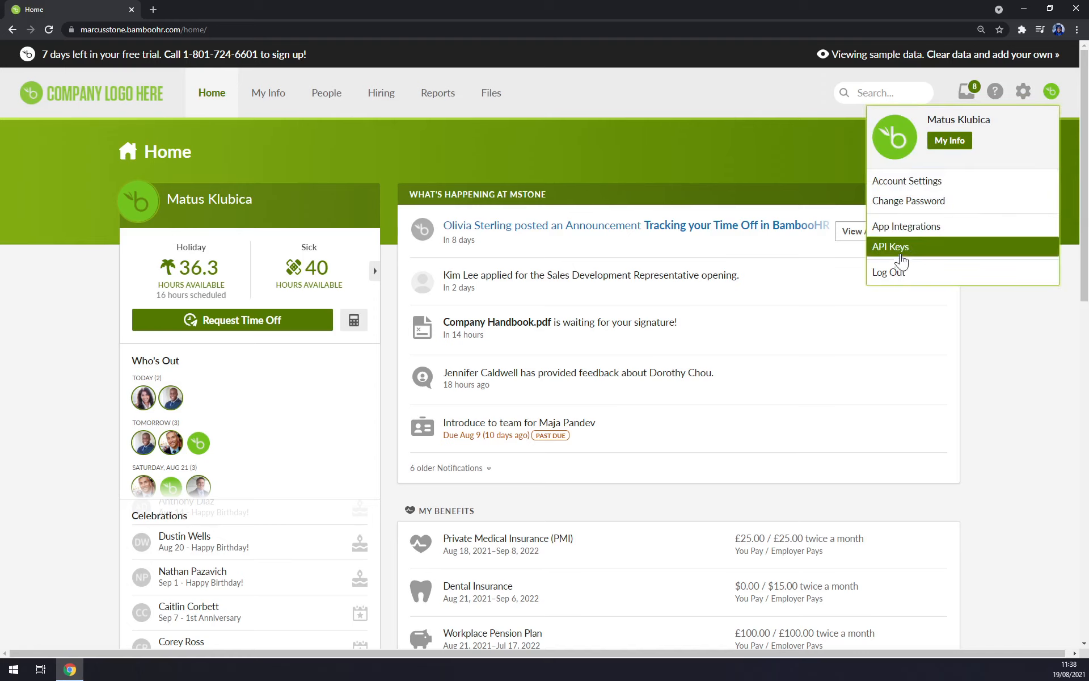
click(920, 181)
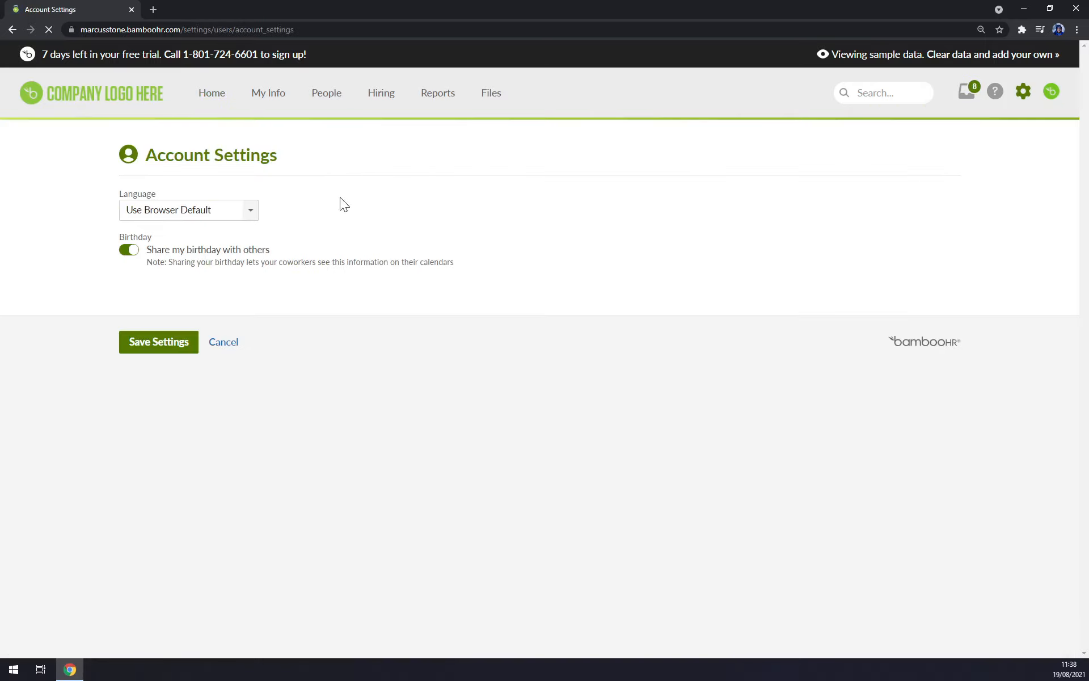
Step: Generate a new API key for the account, leaving its name blank, and finish the key dialog
click(1051, 92)
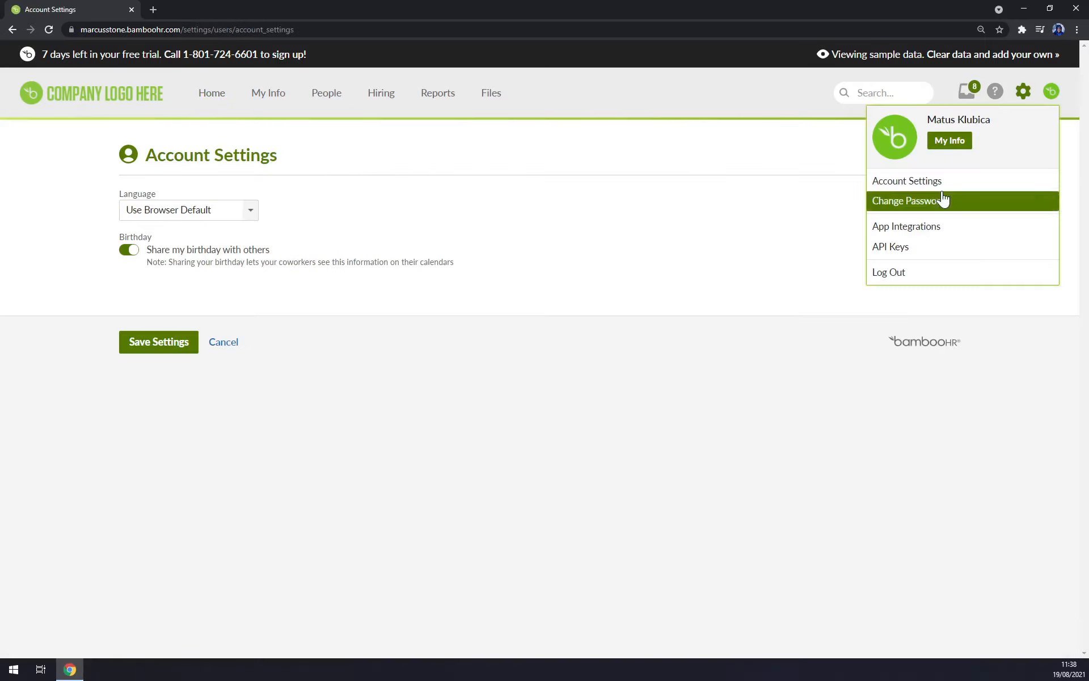
click(902, 246)
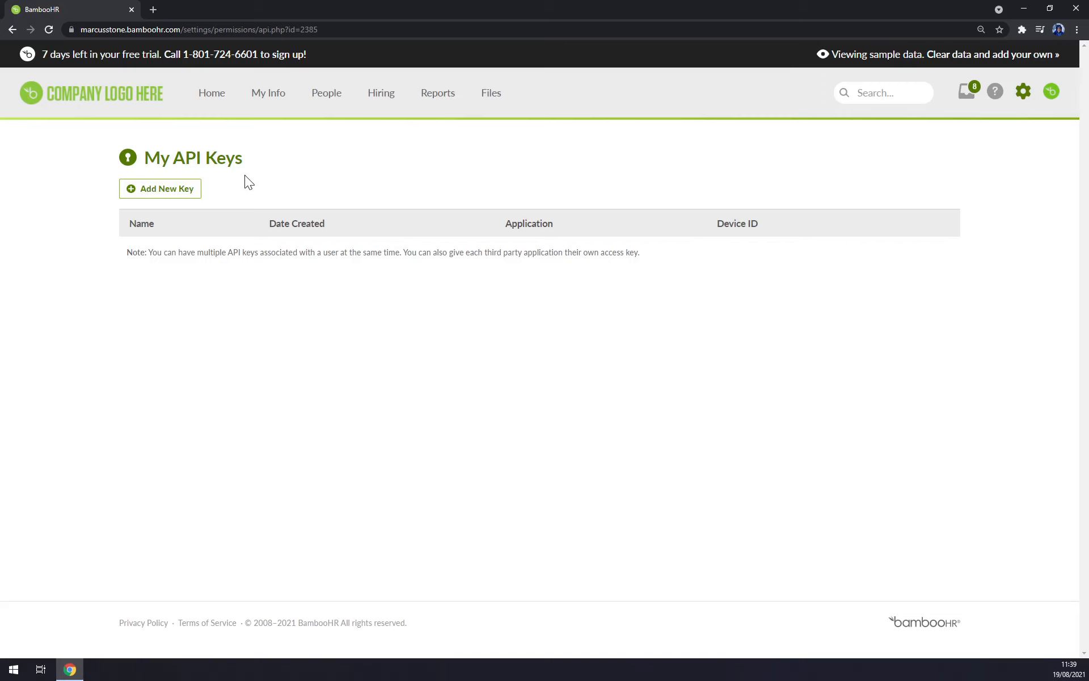
click(176, 191)
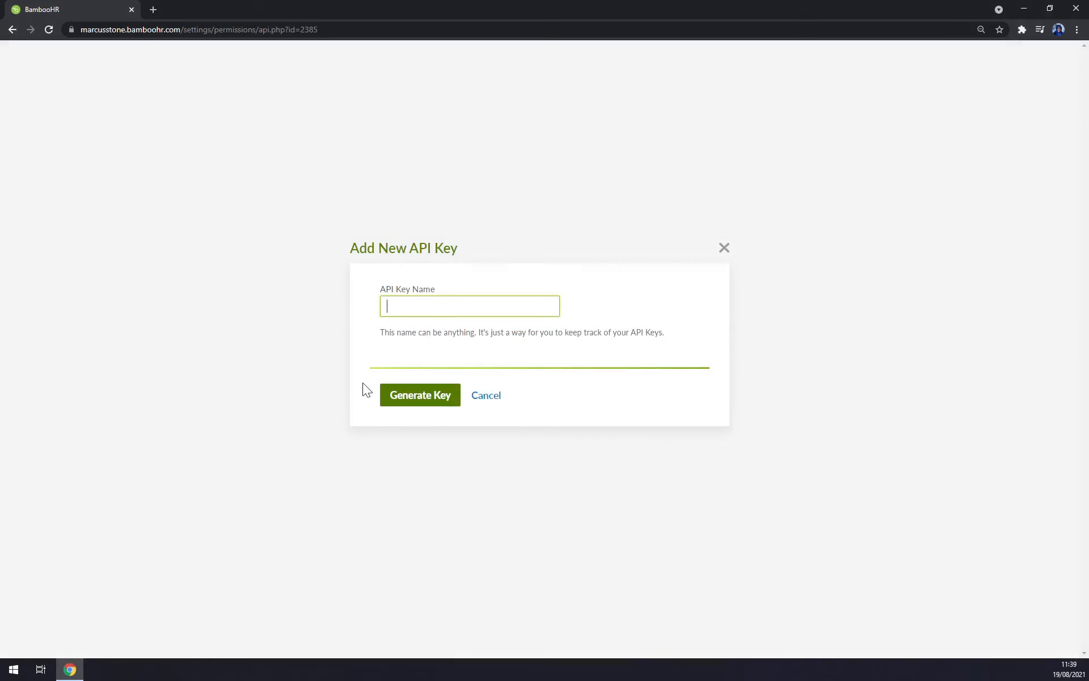
click(408, 395)
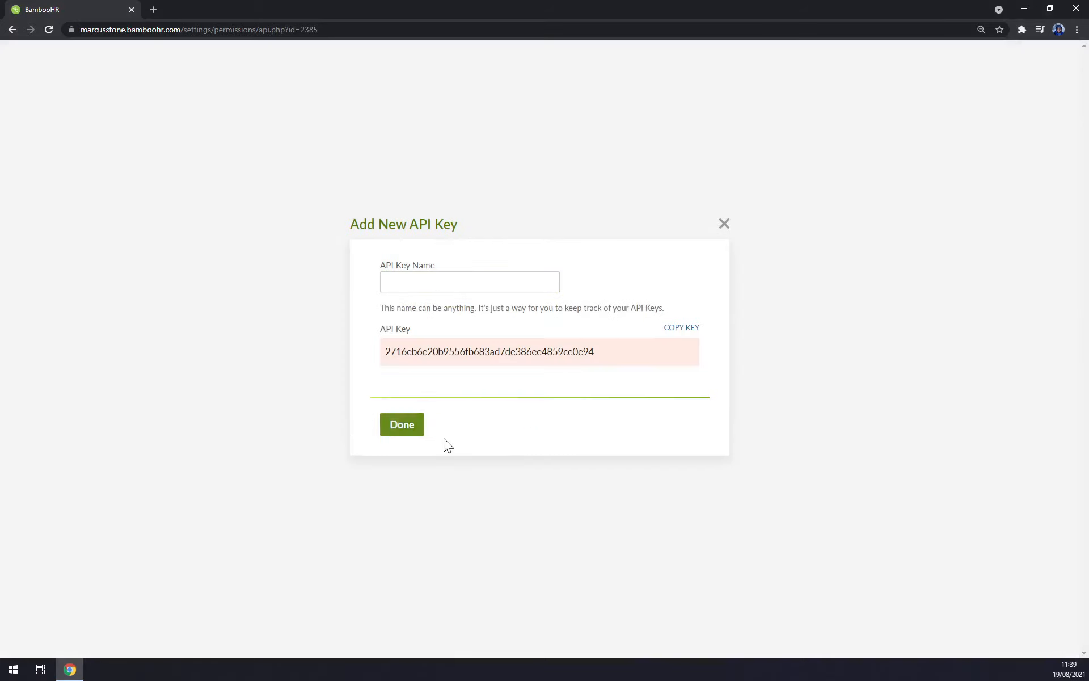
click(393, 426)
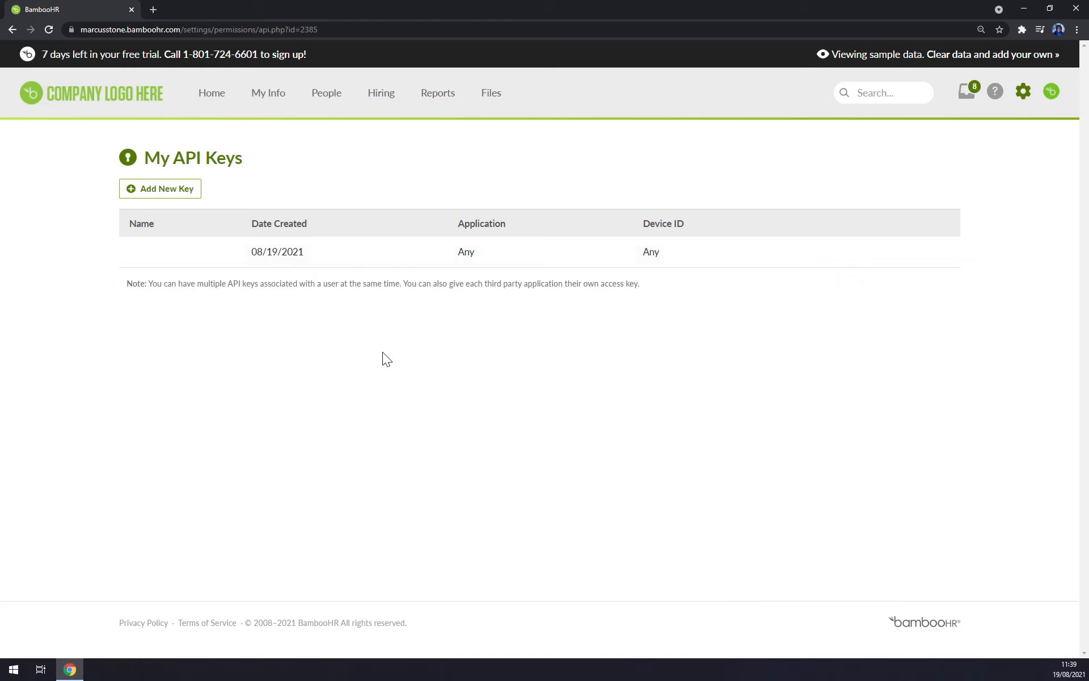
Step: Look over the onboarding requests in the inbox
click(963, 95)
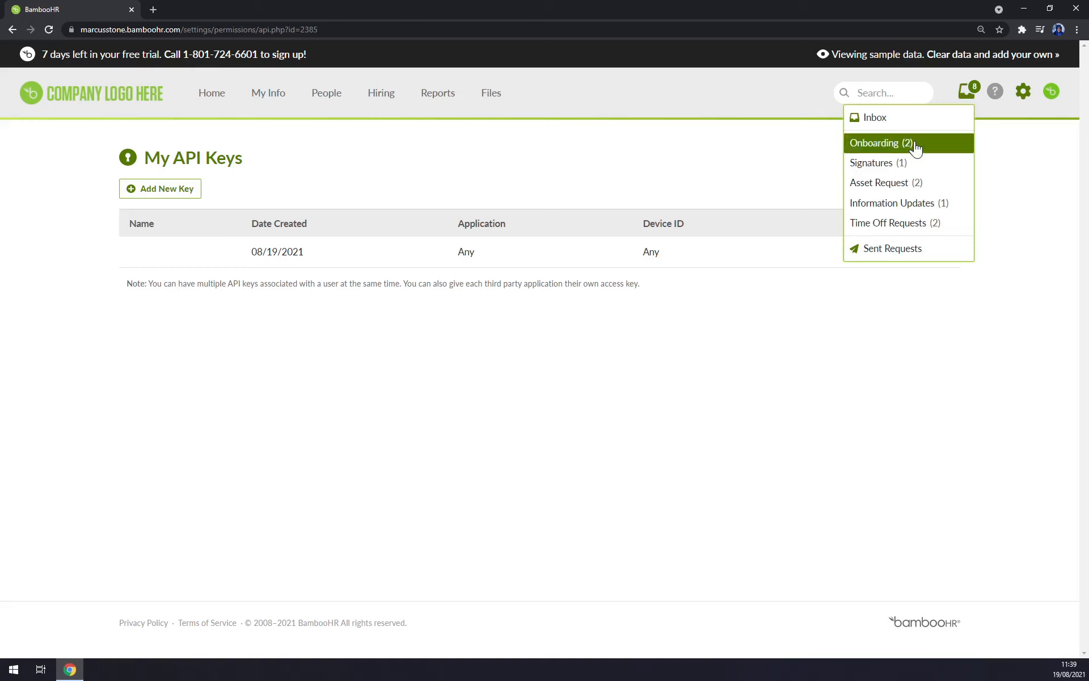
click(914, 145)
Step: Approve the time off request for Apr 13–17, 2021 and deny the one for Feb 23–27, 2021 without leaving a comment
click(963, 96)
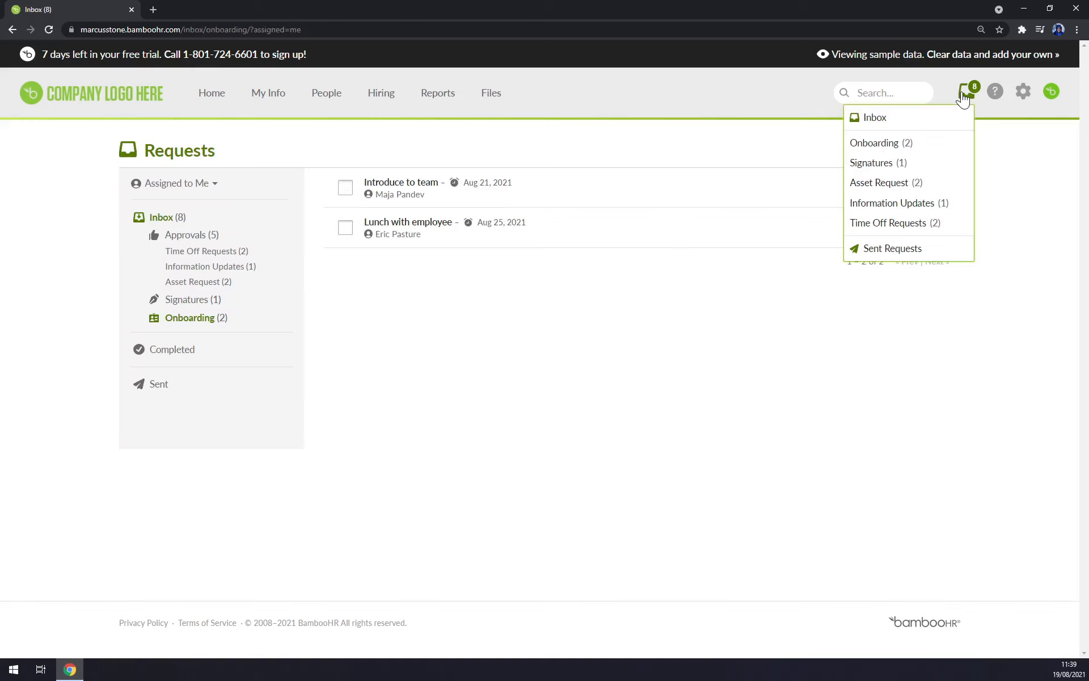
click(912, 224)
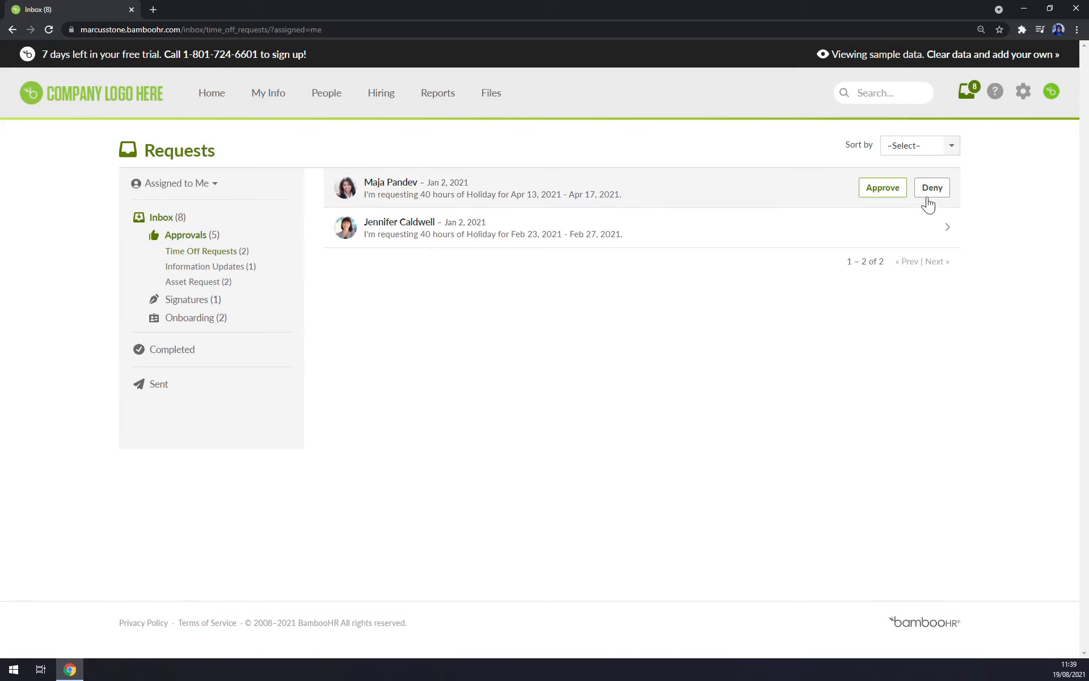
click(872, 191)
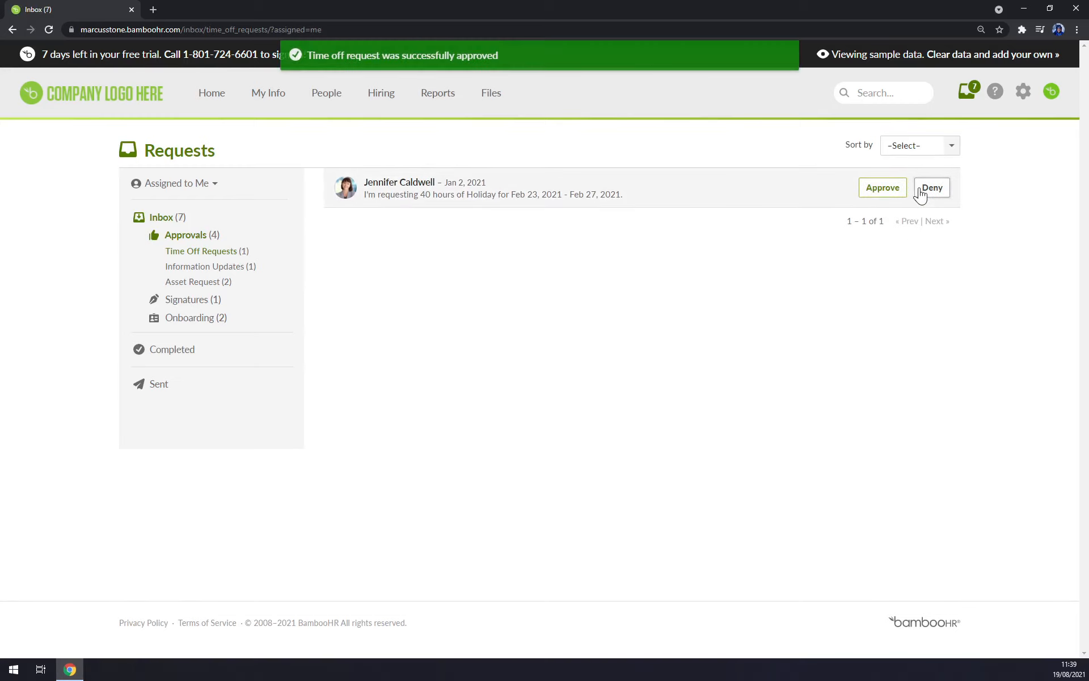
click(925, 190)
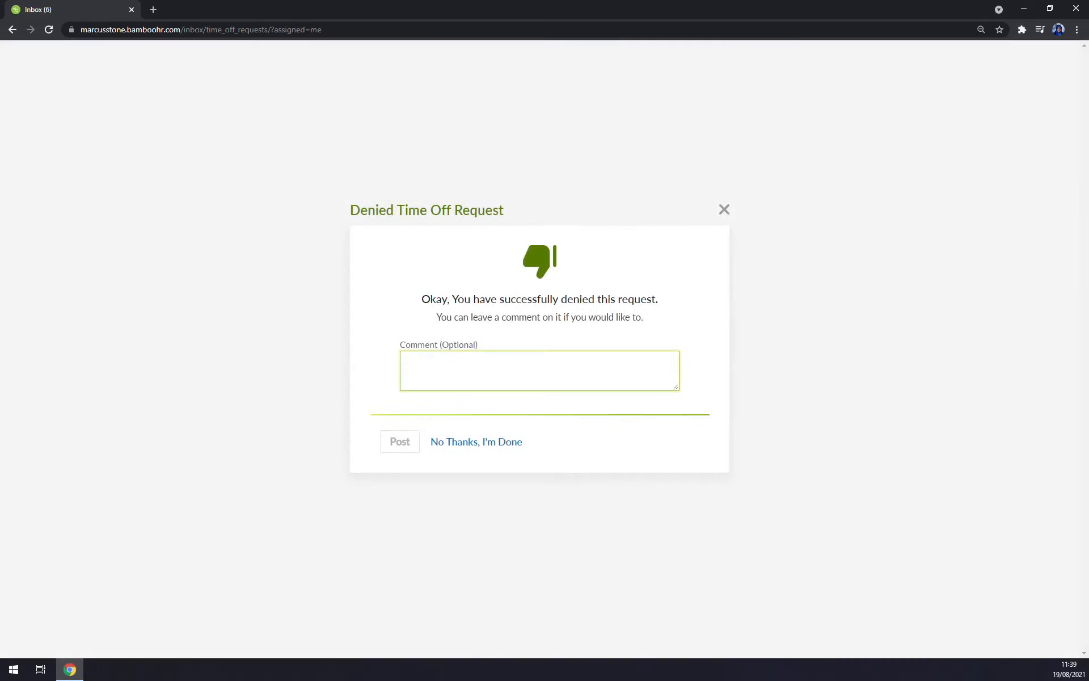
click(724, 209)
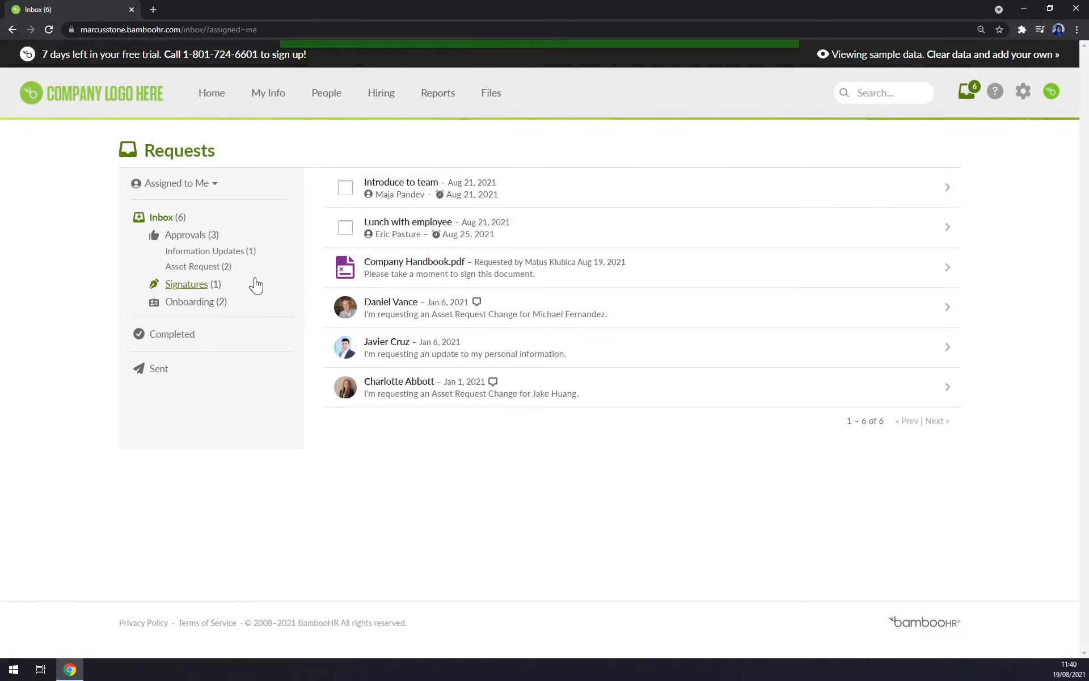
Step: Open the Company Handbook.pdf signature request for signing and apply a freehand drawn signature in the employee's signature field
click(967, 92)
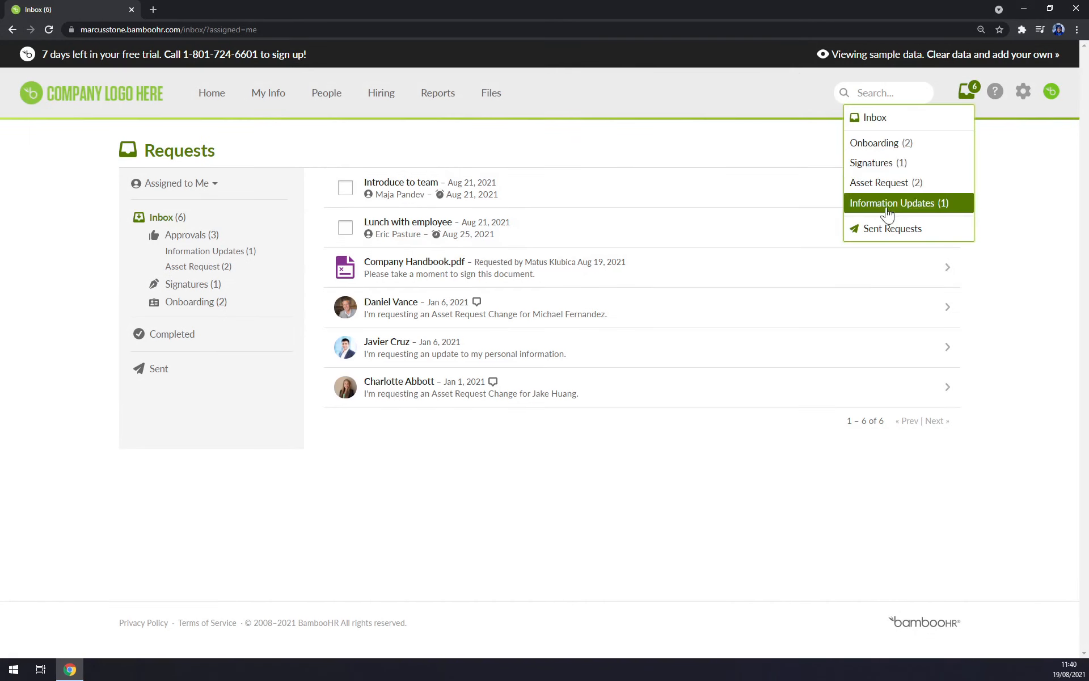
click(889, 164)
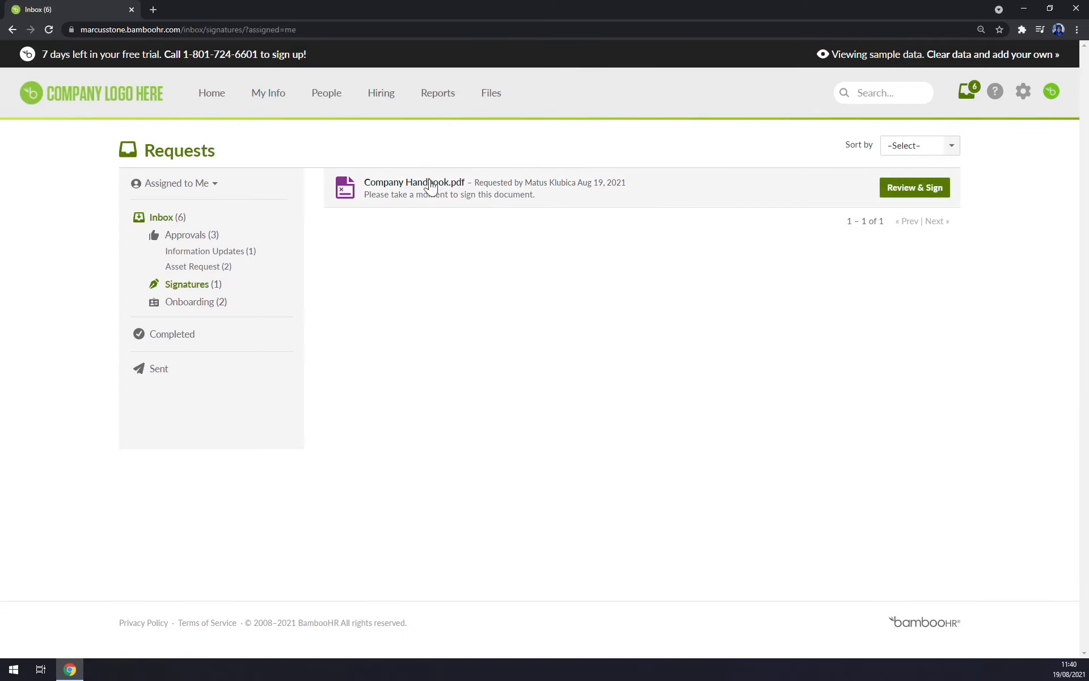
click(890, 193)
scroll(416, 360, down, 15)
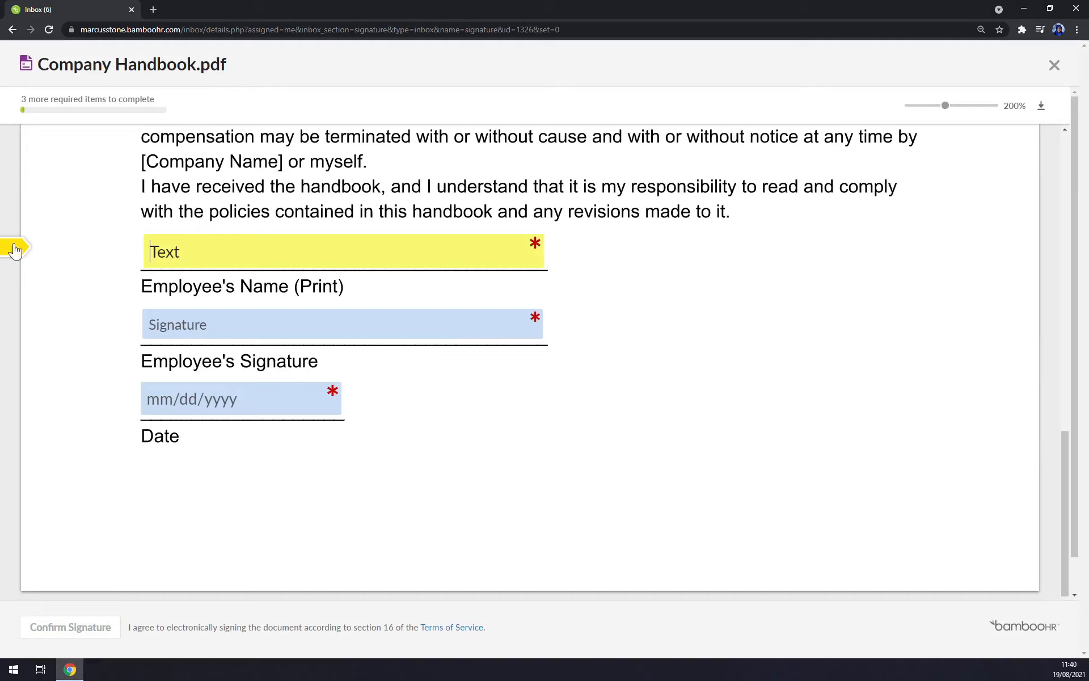
click(313, 334)
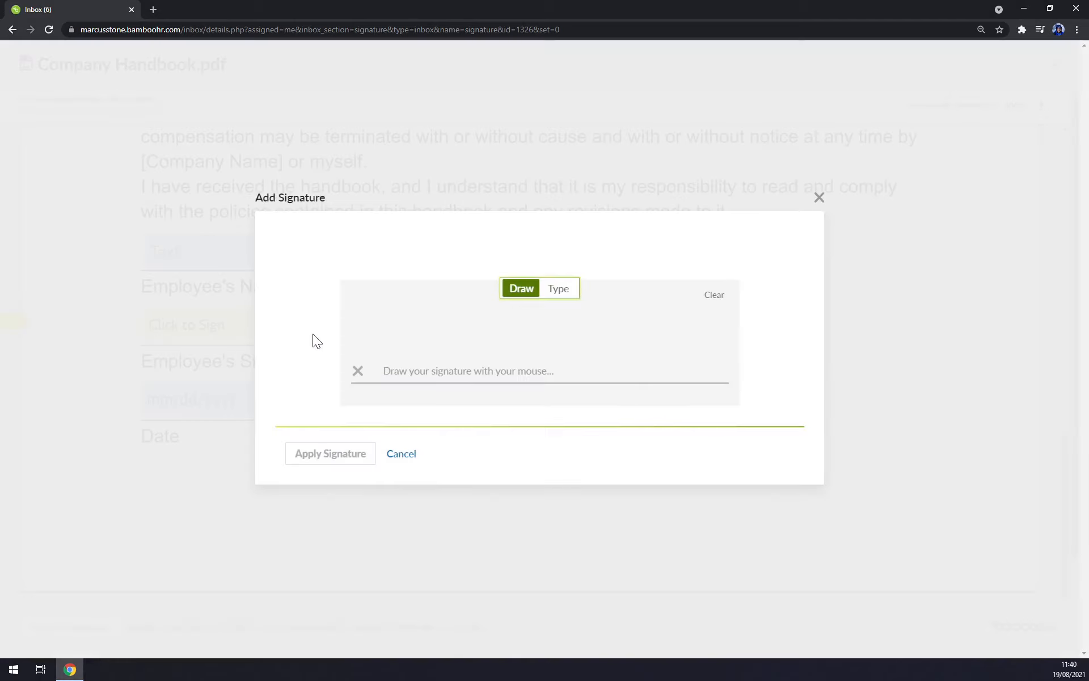
click(549, 292)
click(522, 290)
mouse_move(430, 326)
mouse_down()
mouse_move(427, 355)
mouse_move(509, 361)
mouse_move(656, 360)
mouse_move(656, 343)
mouse_up()
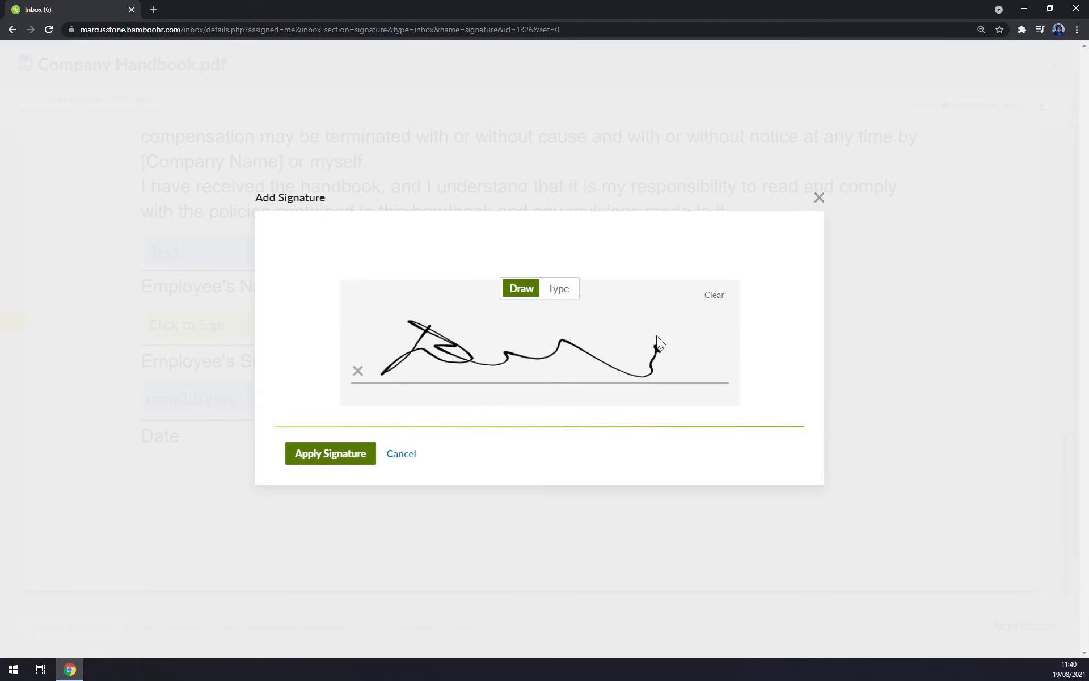
click(323, 454)
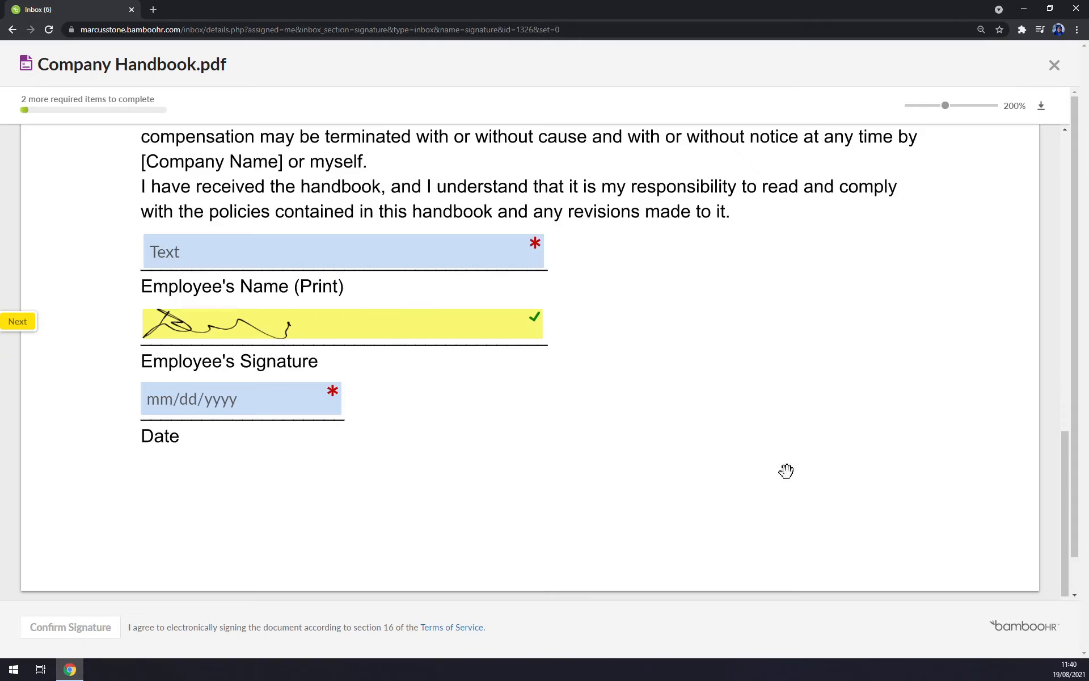
Step: Set the signing date to 08/04/2021, fill the printed name field with "safdshd", and confirm the handbook signature
click(238, 399)
click(228, 476)
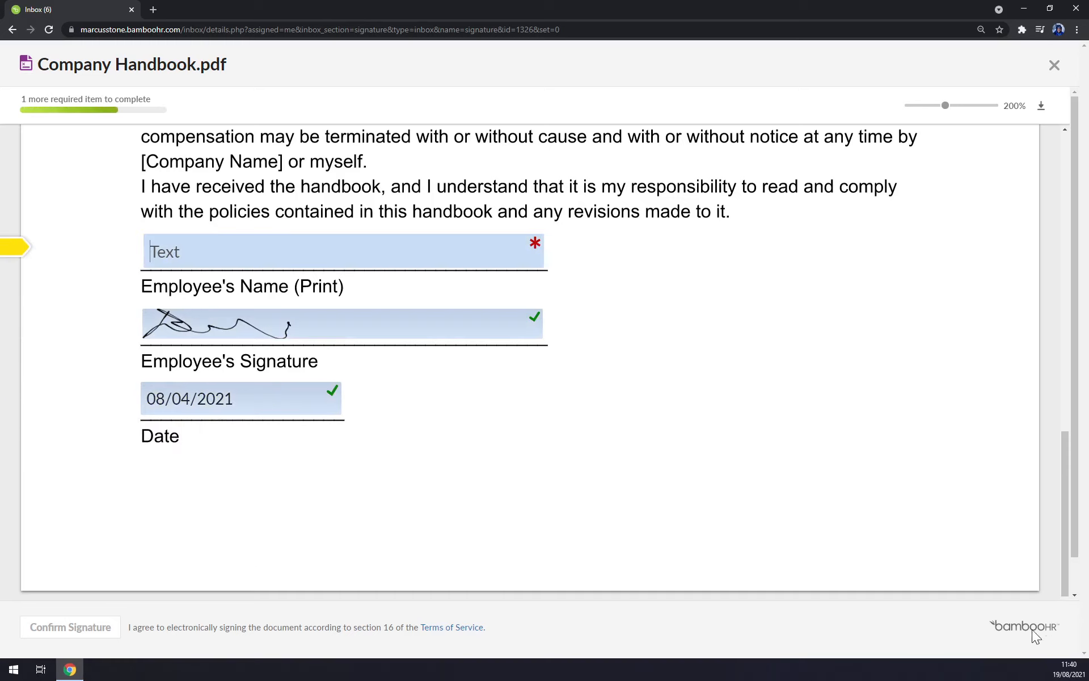
scroll(665, 418, down, 1)
click(217, 219)
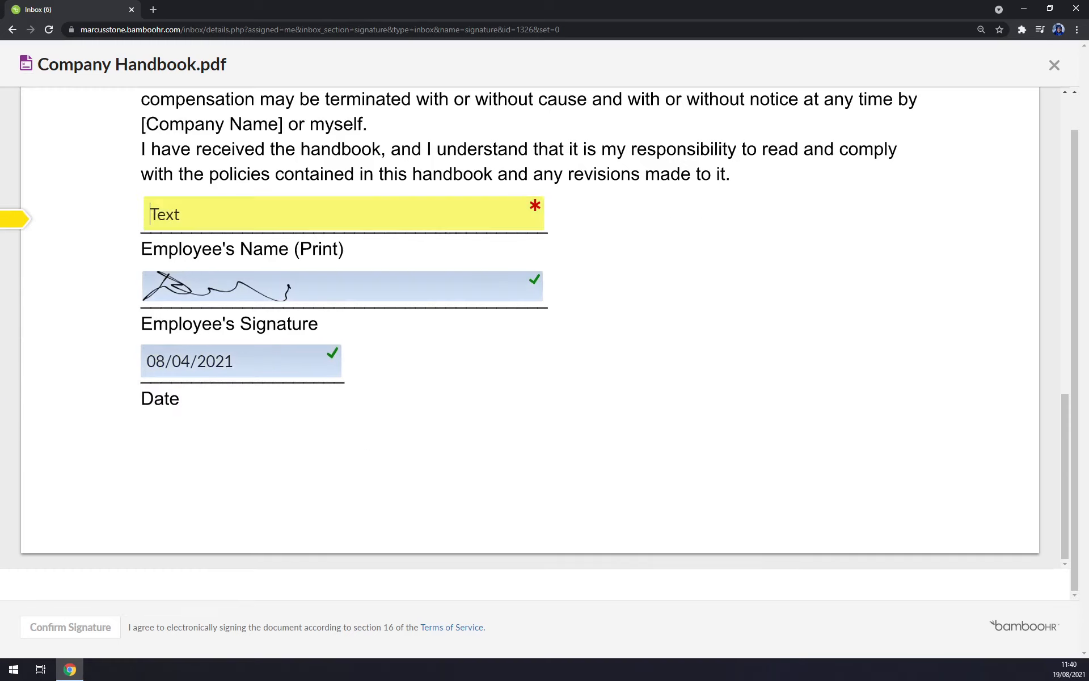
text(safdshd)
click(72, 627)
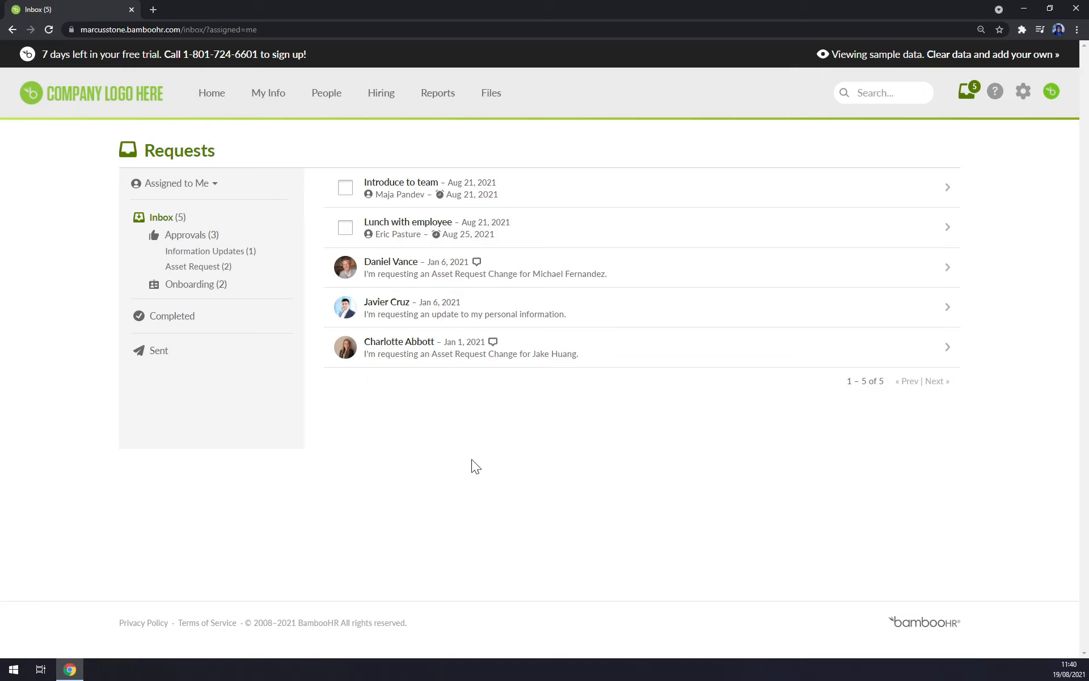
Step: Open the Files section to view the company files
click(488, 95)
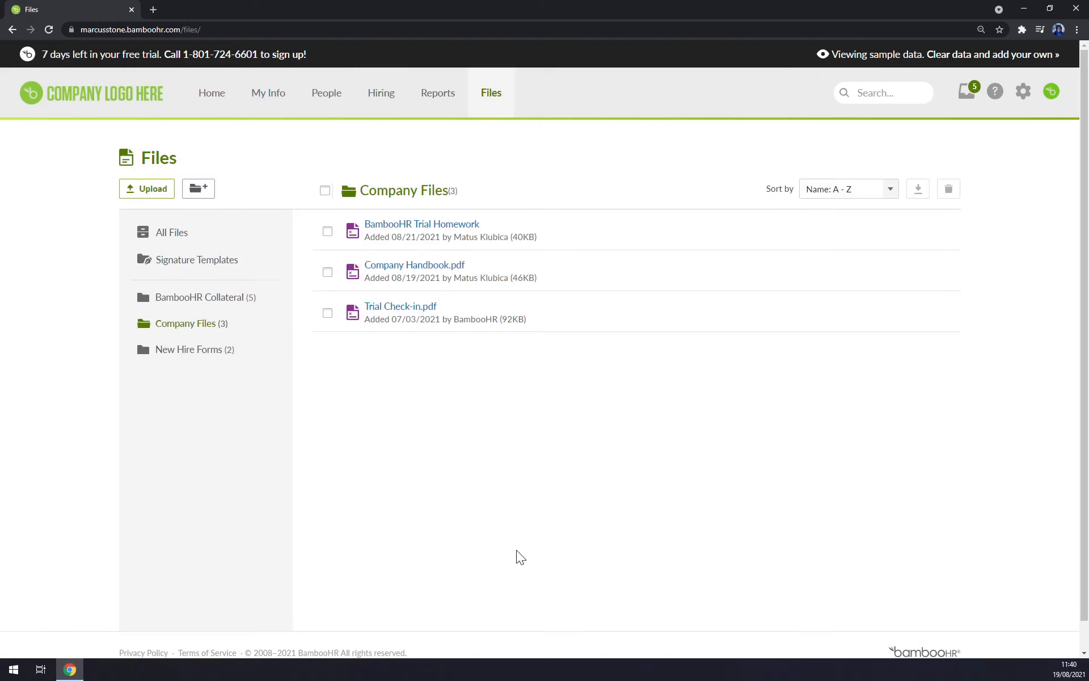